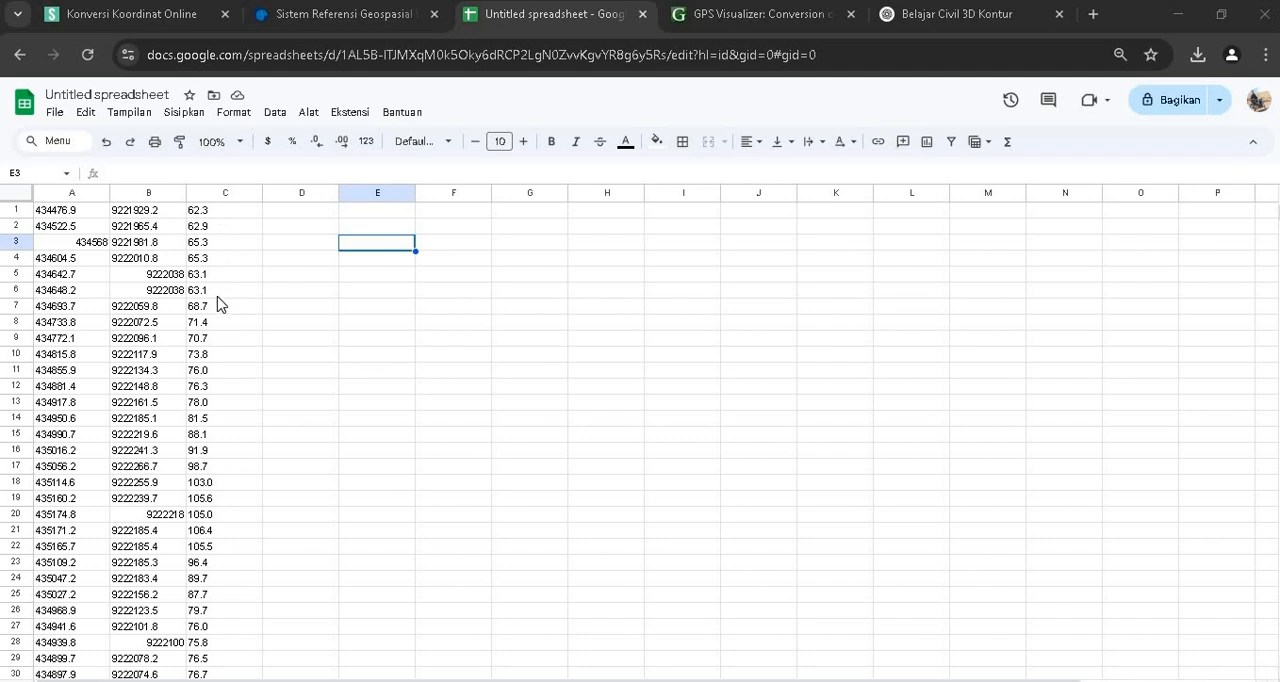
Download the coordinate spreadsheet as a Comma Separated Values (.csv) file
left_click(55, 112)
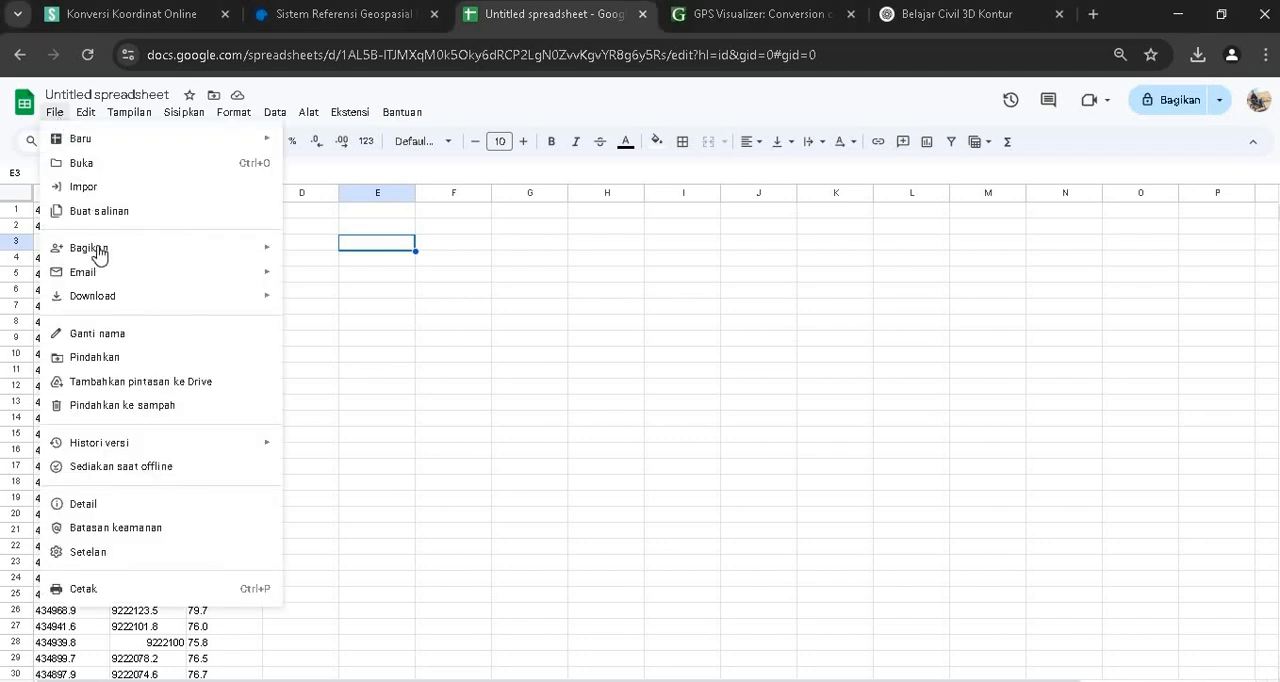
mouse_move(117, 298)
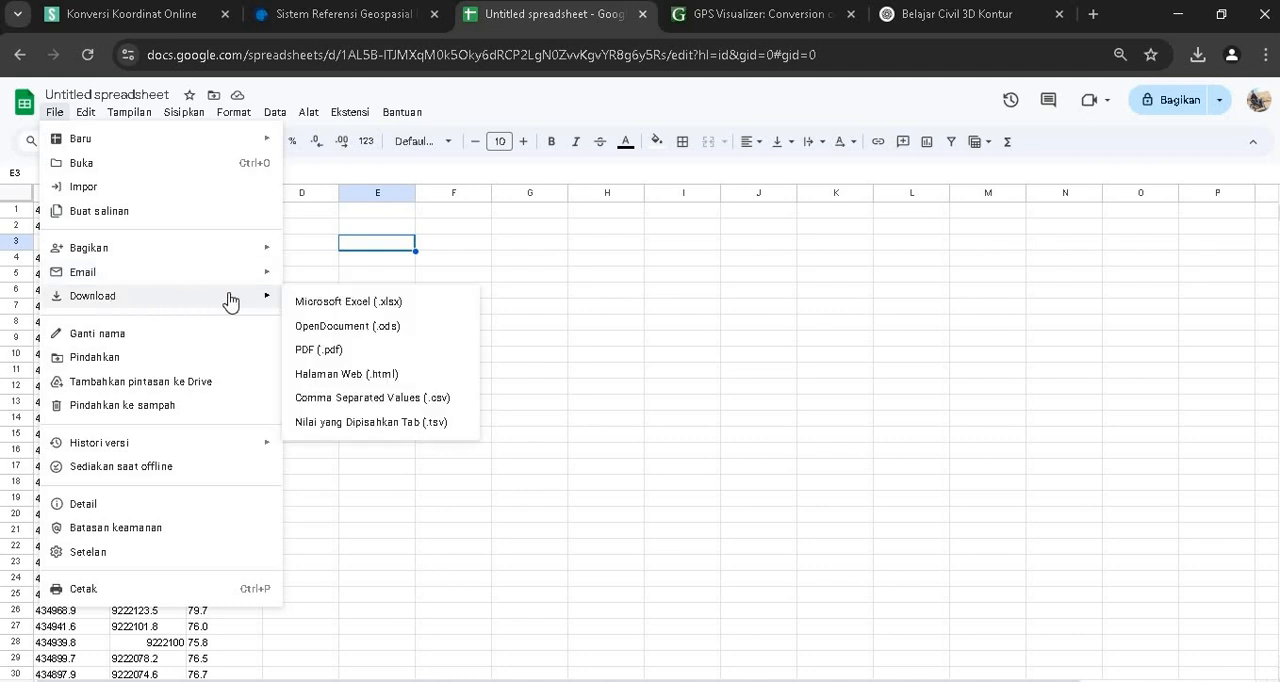
left_click(357, 404)
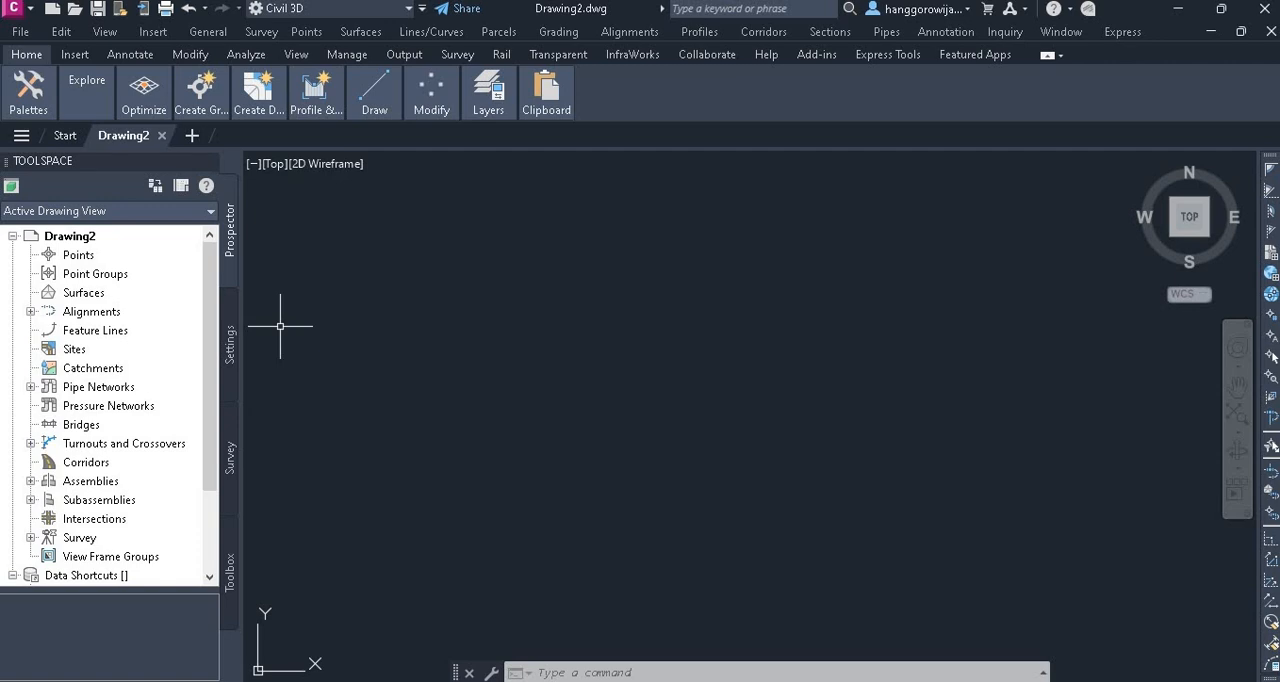
Switch to Civil 3D and set the zone category in Drawing2's drawing settings to UTM, WGS84 Datum
left_click(230, 342)
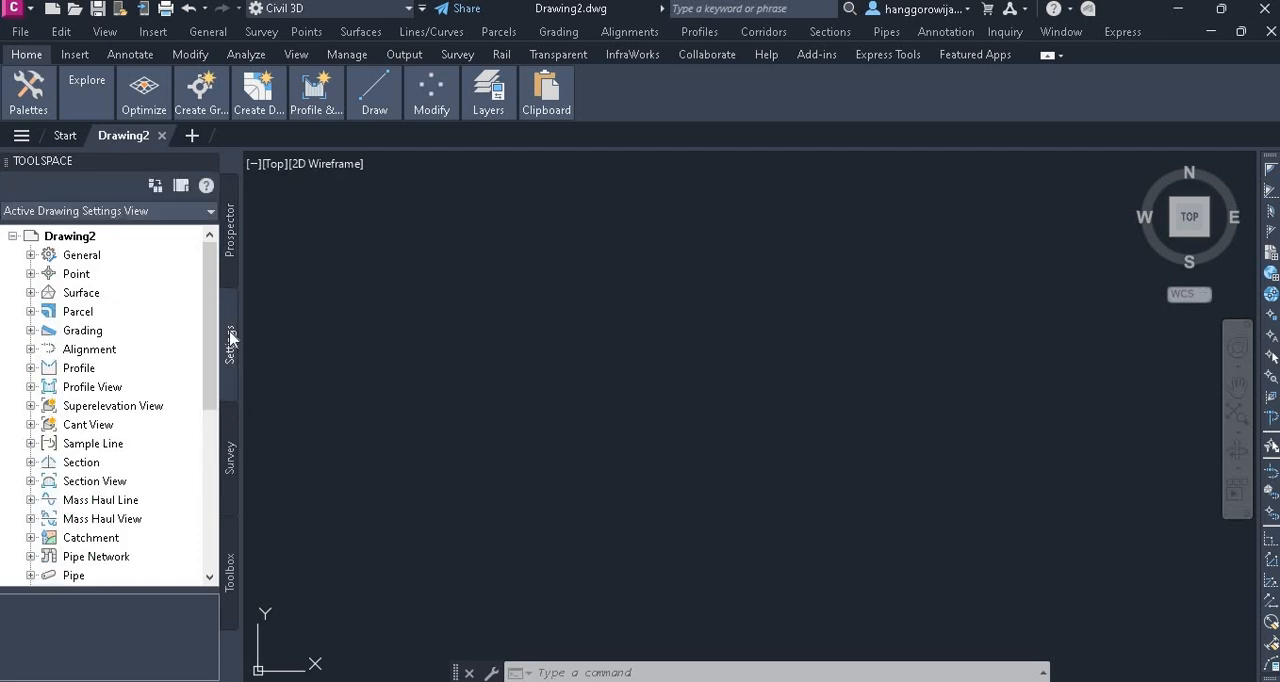
right_click(82, 242)
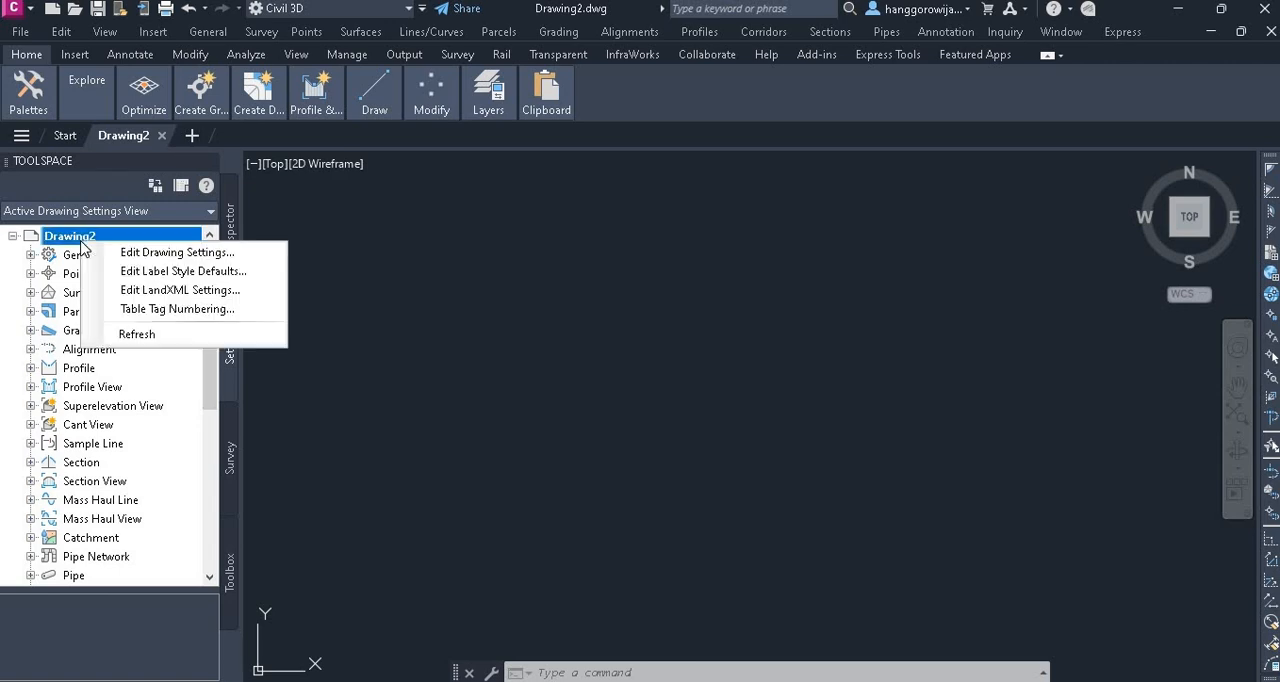
left_click(131, 253)
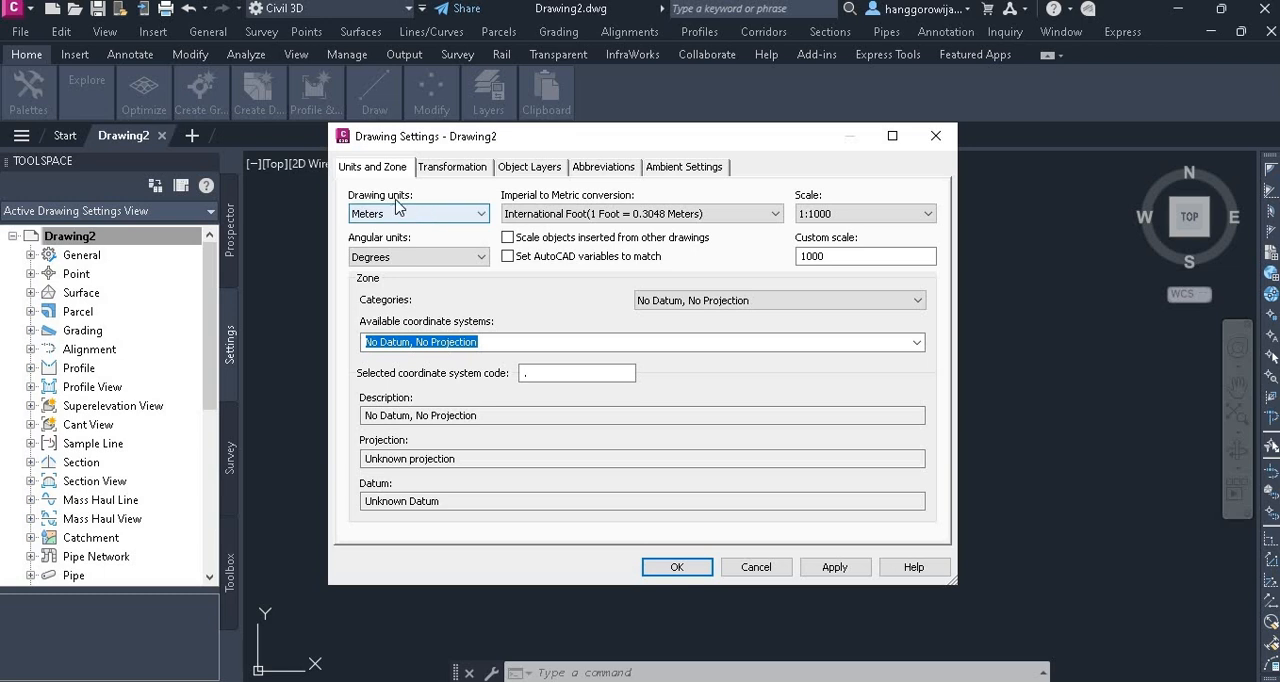
left_click(668, 302)
scroll(920, 590, "down", 14)
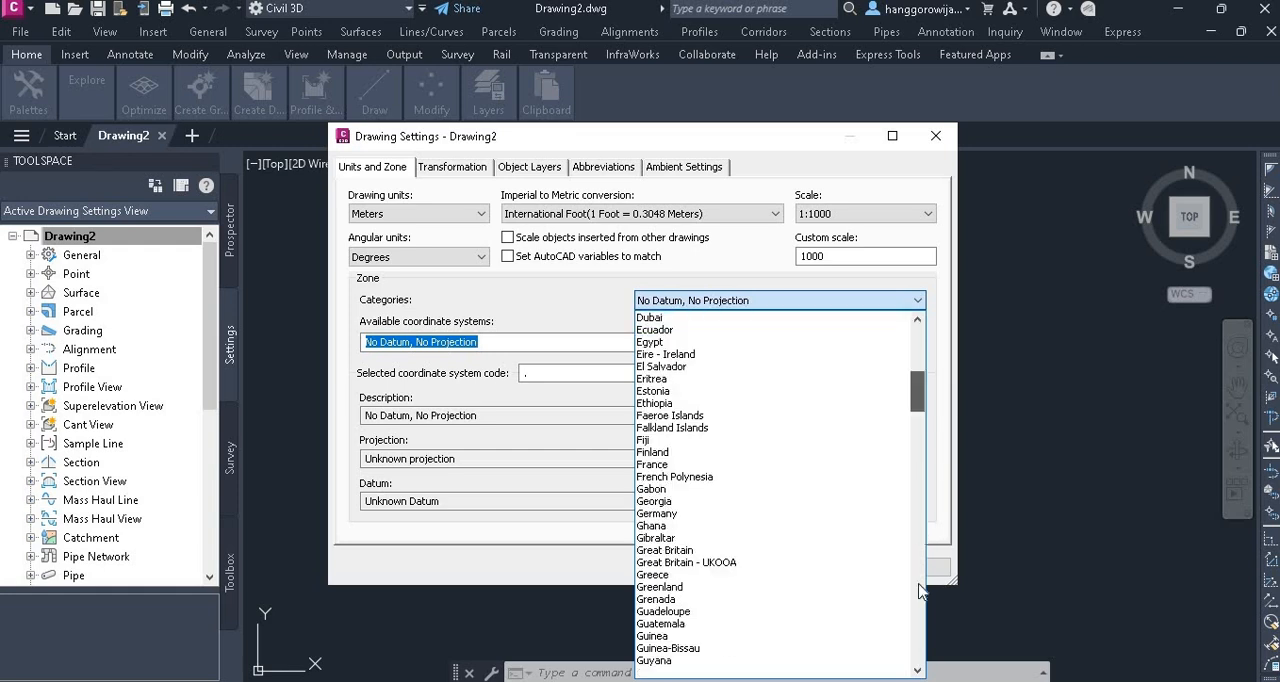
left_click_drag(919, 585, 908, 654)
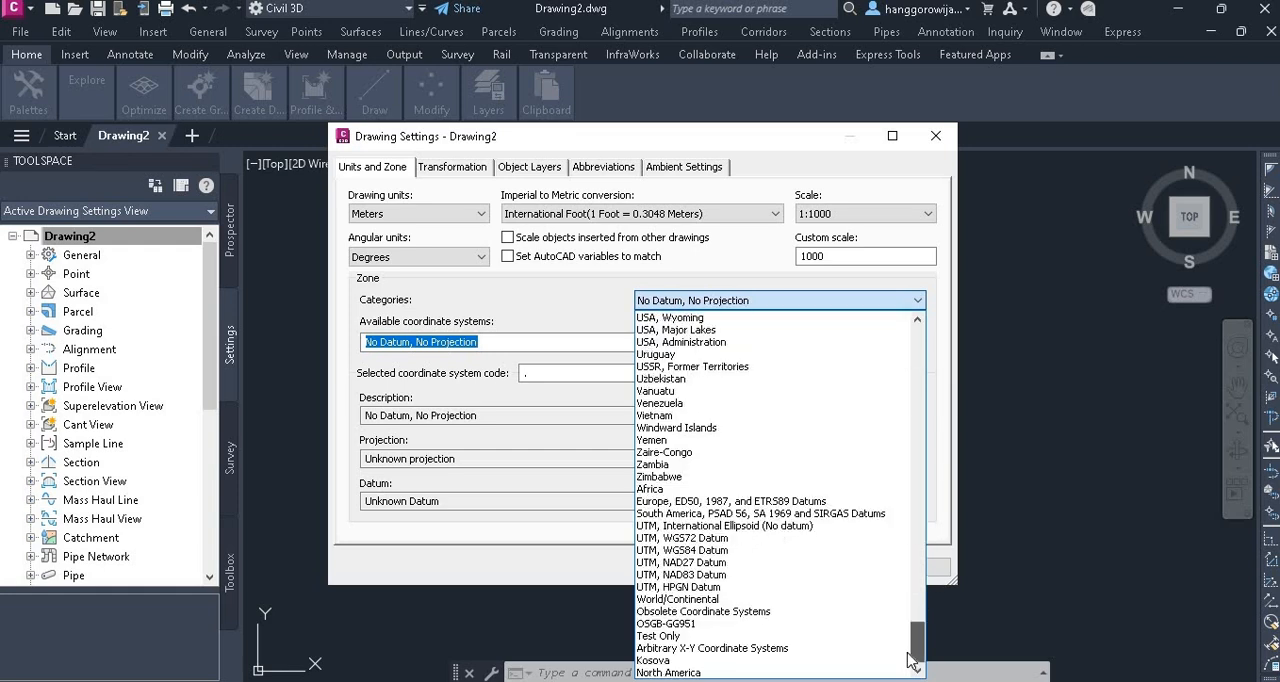
left_click(741, 550)
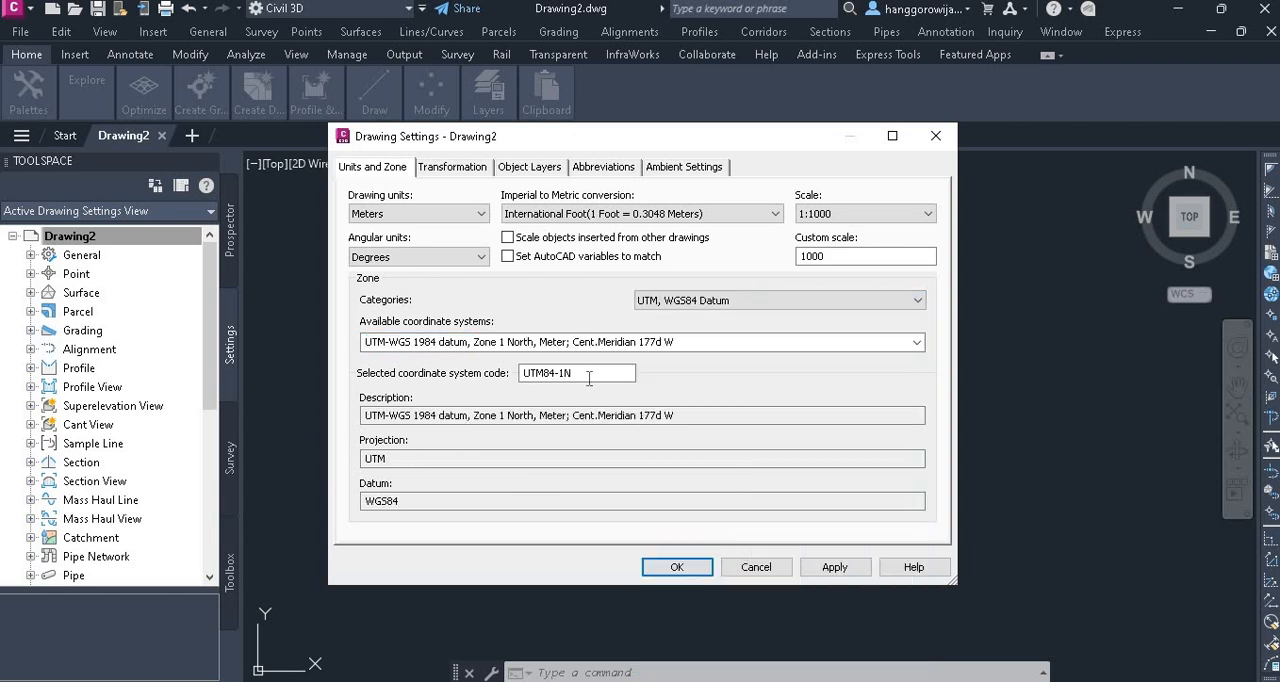
Set the coordinate system code to UTM84-49S and accept the drawing settings
left_click(580, 372)
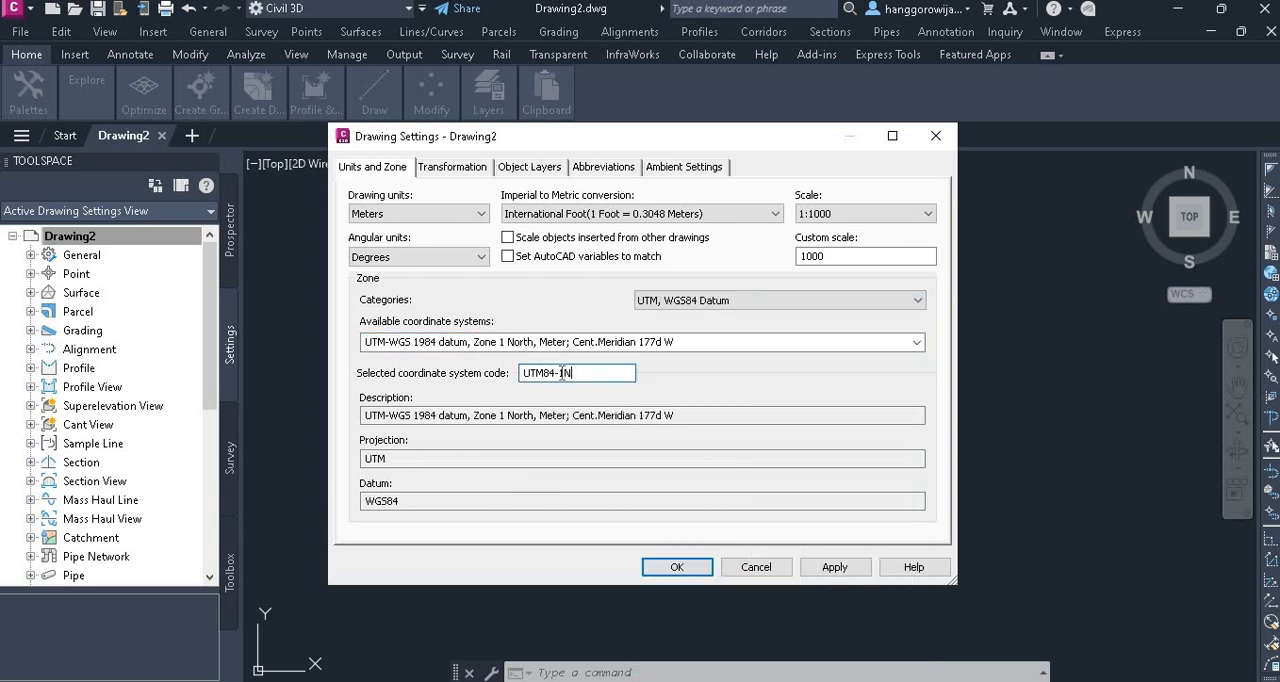
left_click_drag(560, 373, 576, 373)
type("49S")
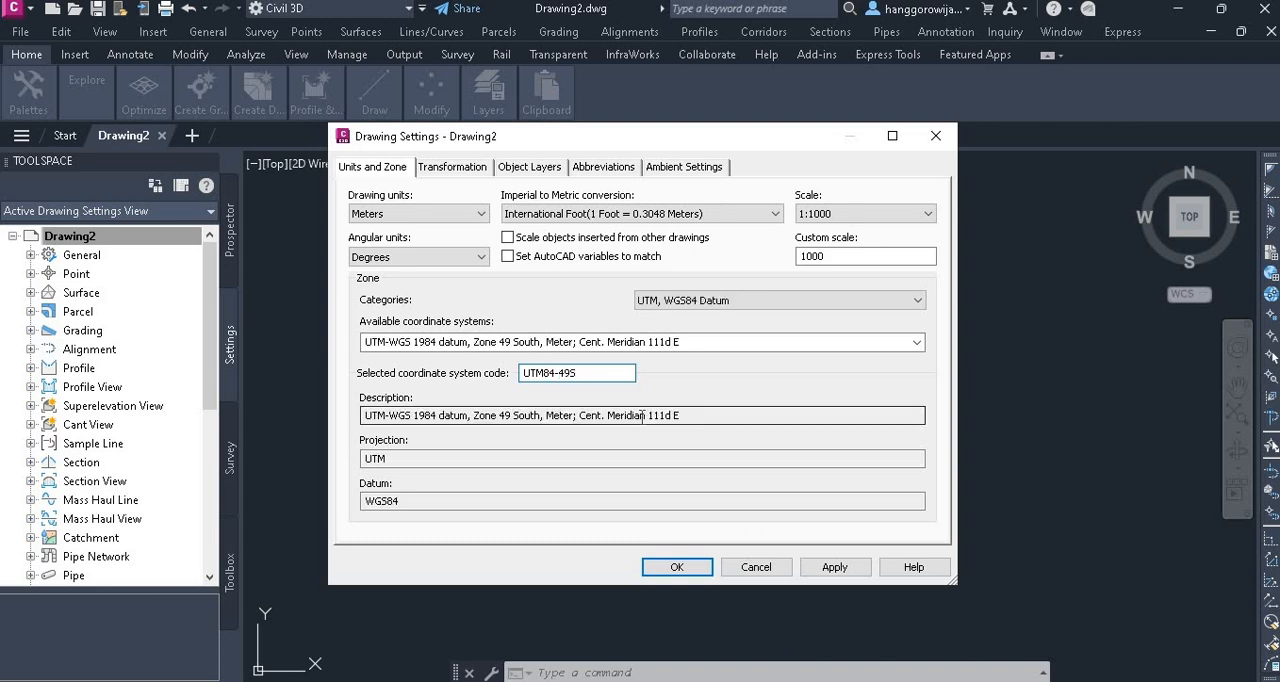
left_click(686, 567)
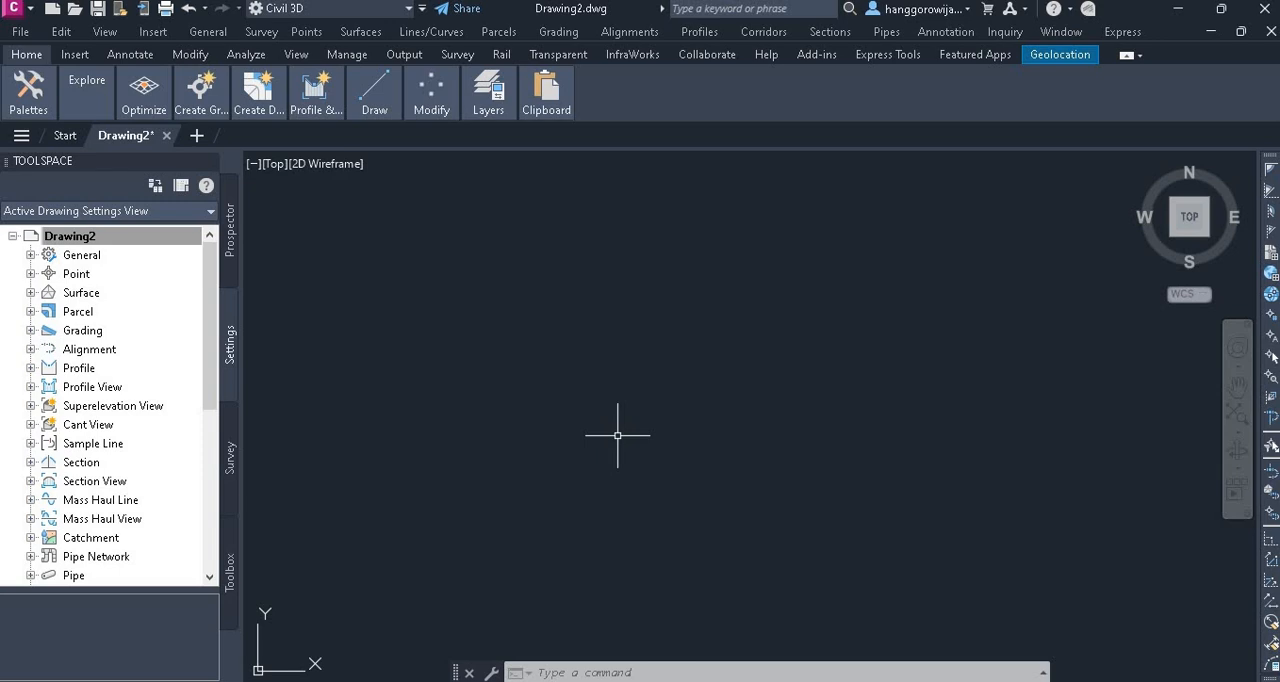
Start importing points from a file and add "Untitled spreadsheet - Sheet1 (1).csv" as the source
left_click(231, 240)
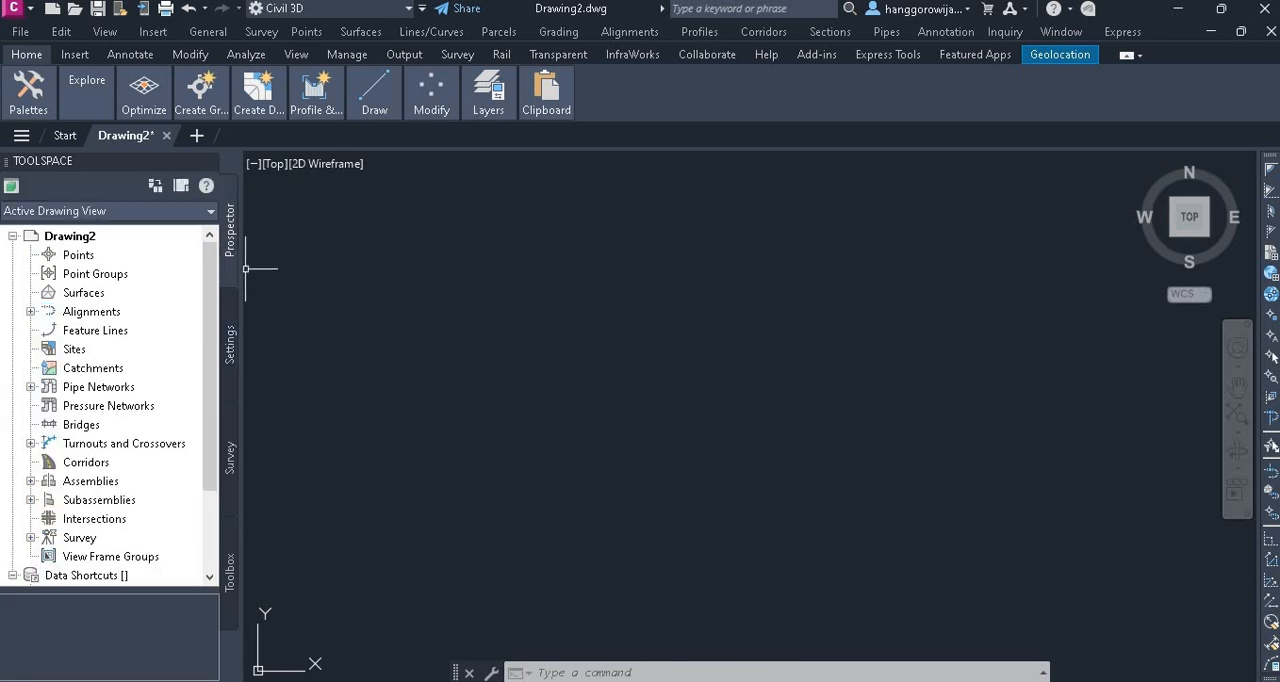
left_click(70, 57)
mouse_move(40, 108)
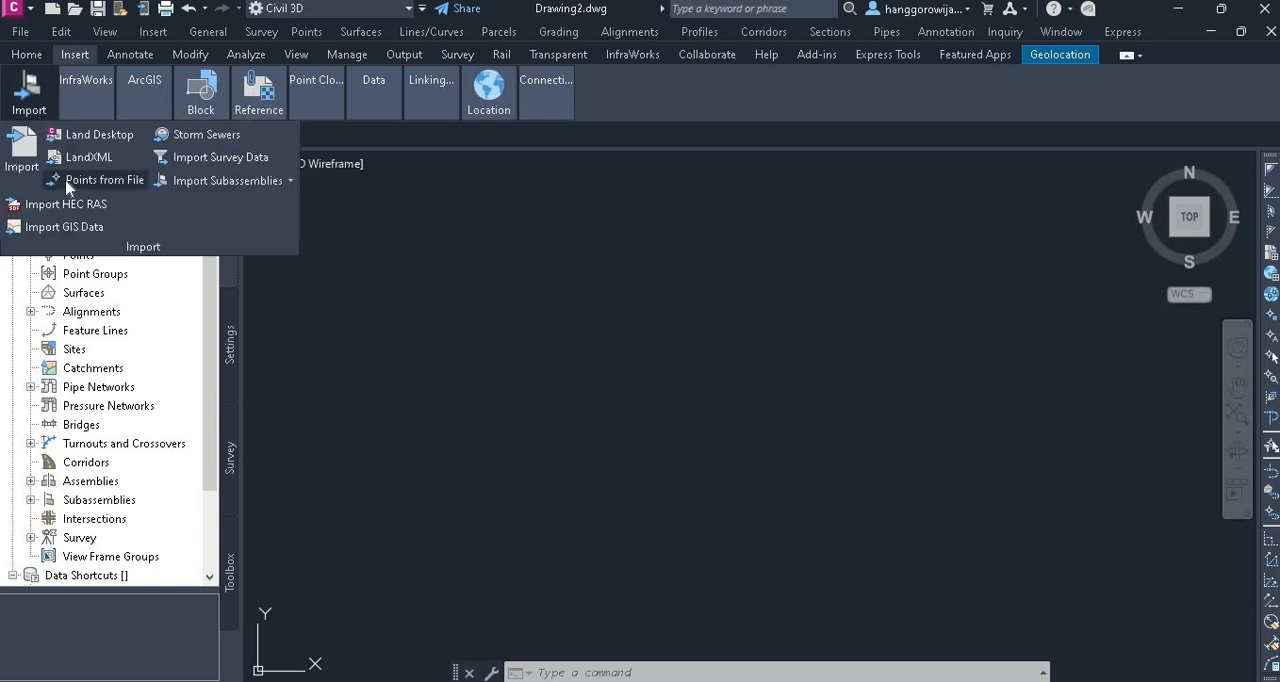
left_click(104, 180)
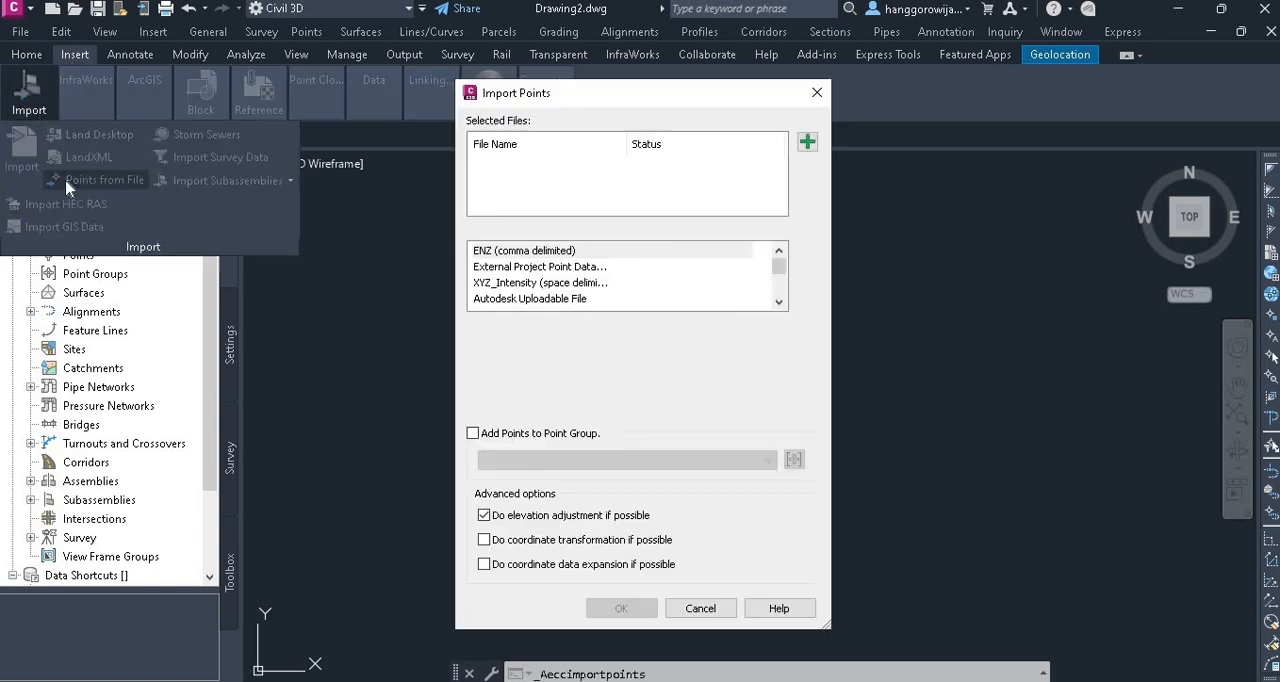
left_click(806, 141)
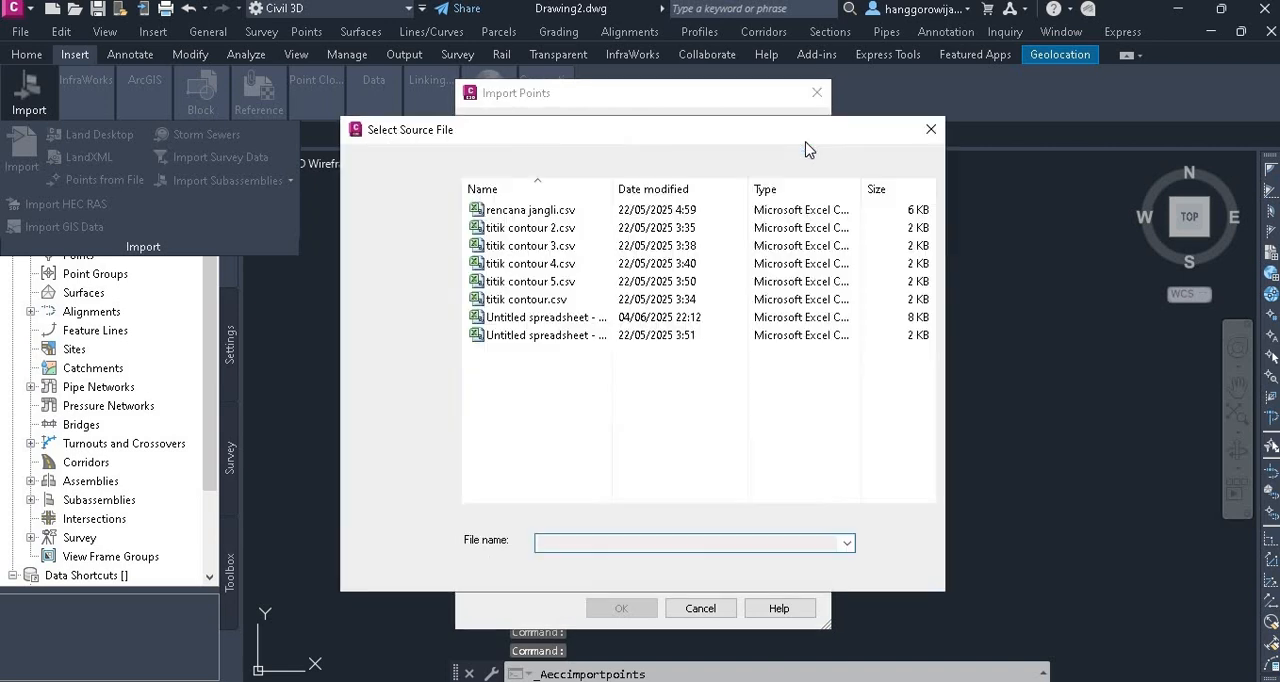
left_click(603, 318)
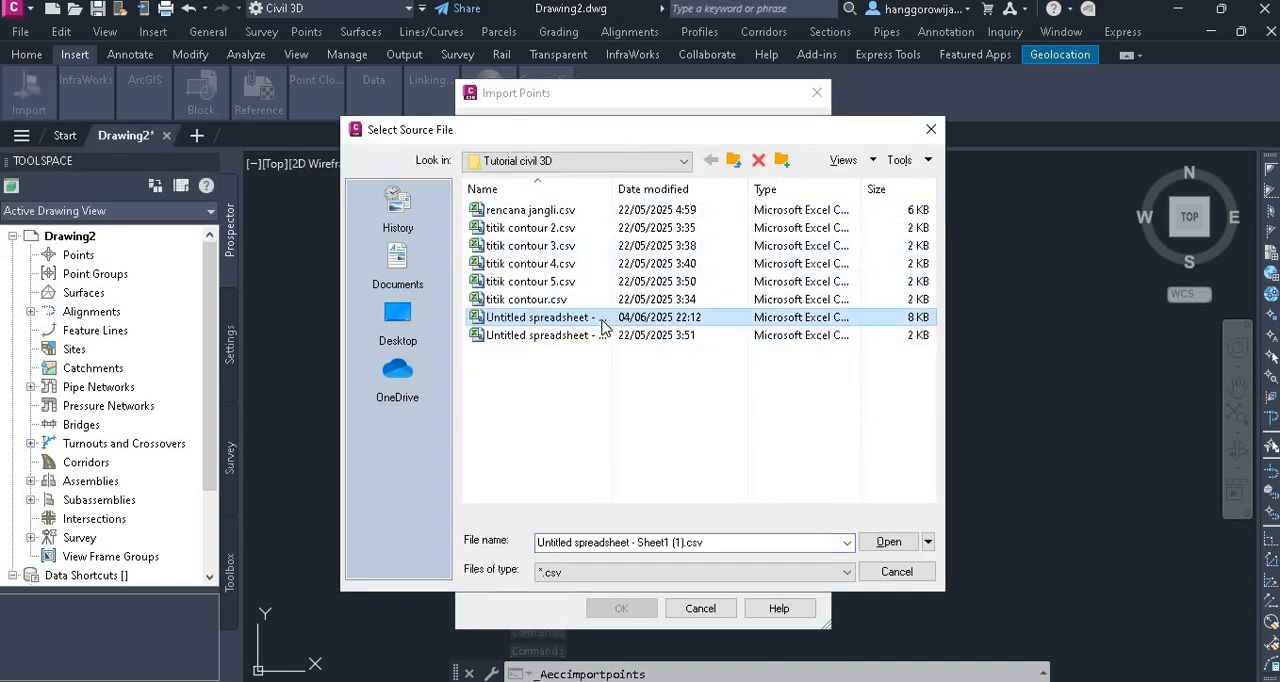
left_click(886, 543)
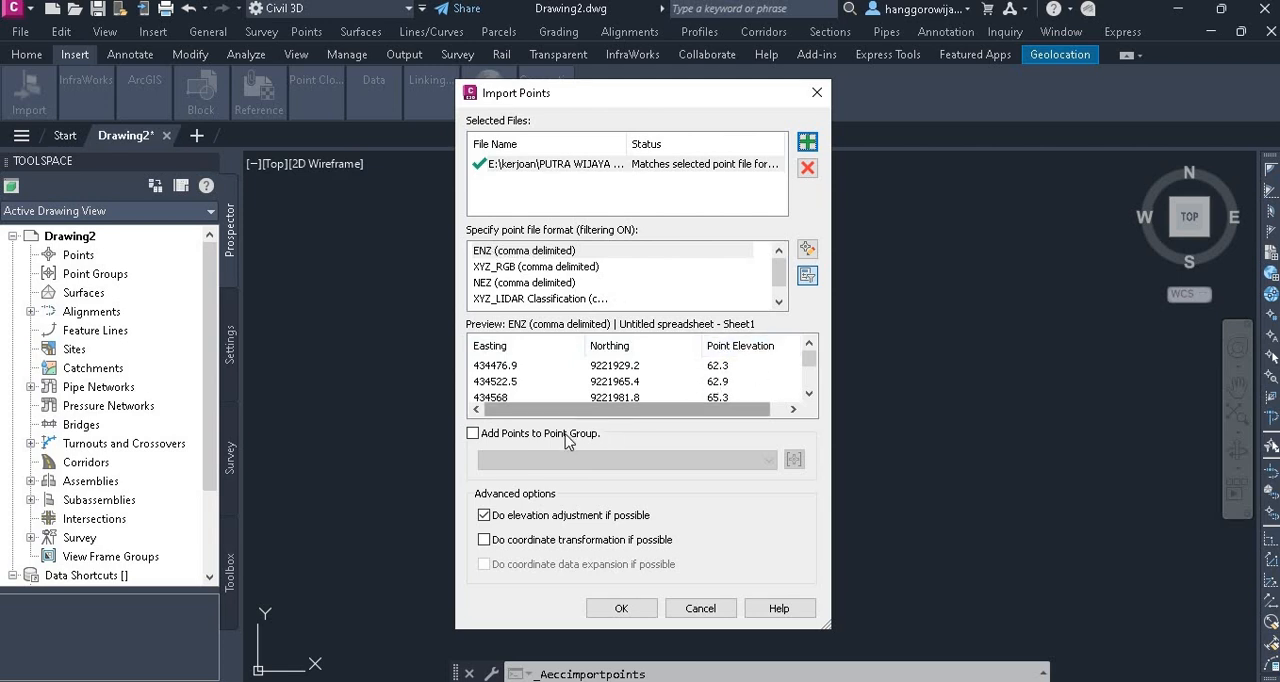
Assign the points to a new point group named "data survey" and import them in ENZ (comma delimited) format
left_click(473, 433)
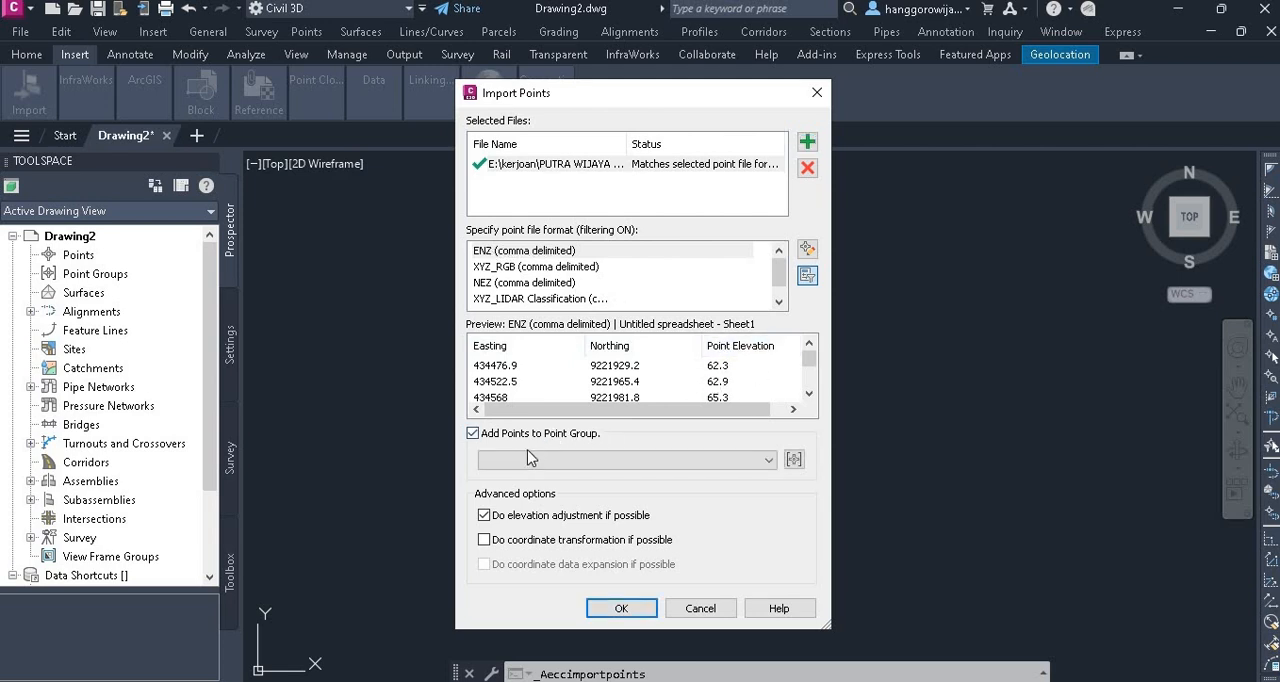
left_click(794, 459)
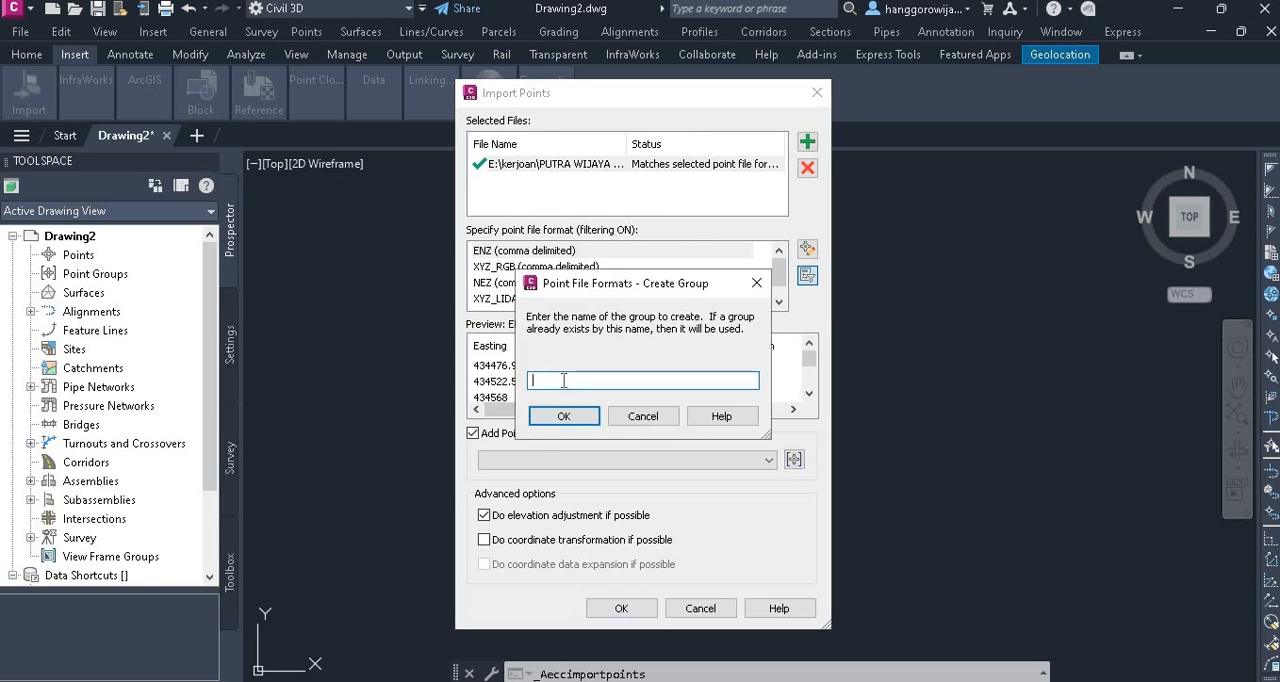
type("data survey")
left_click(551, 418)
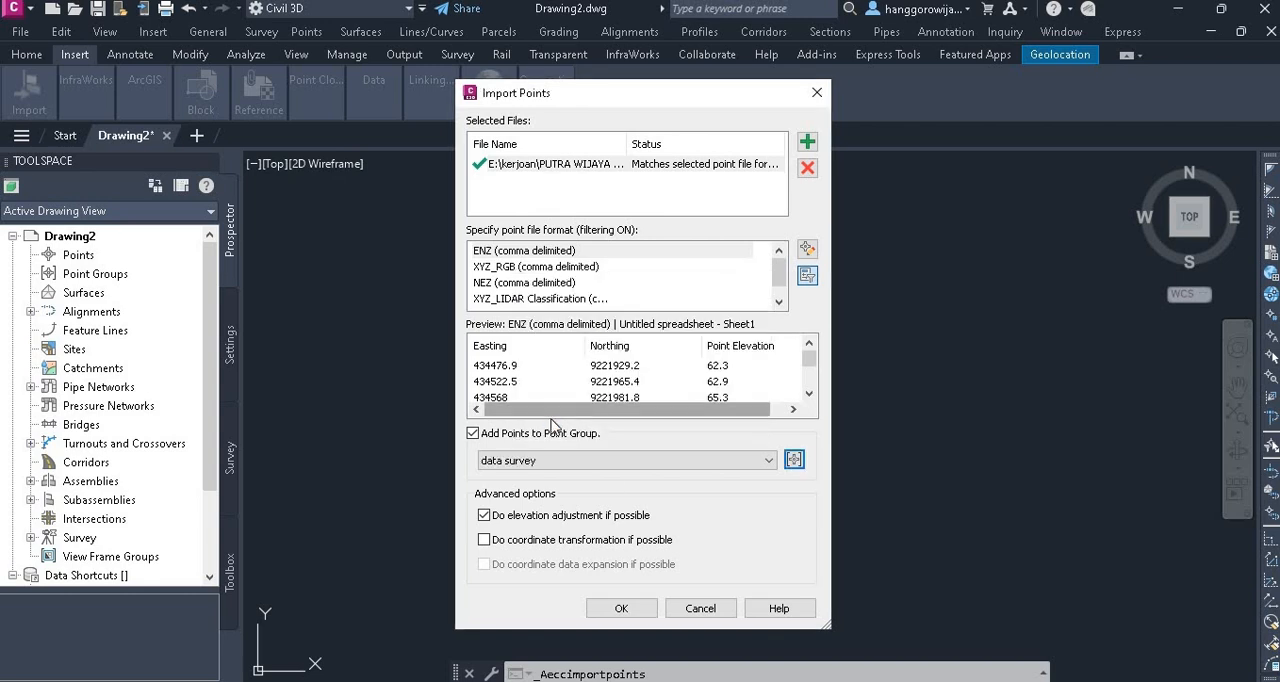
left_click(622, 610)
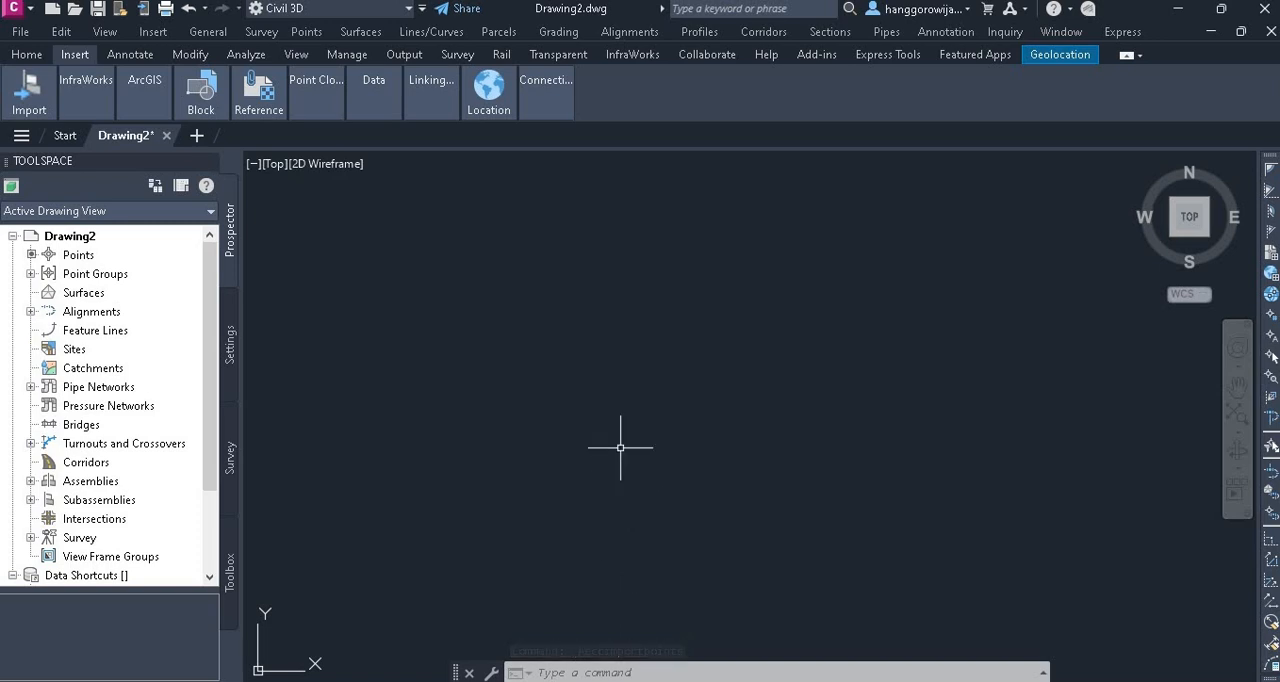
Create a TIN surface on layer C-TOPO with the style Contours 2m and 10m (Background)
type("Z")
key("Return")
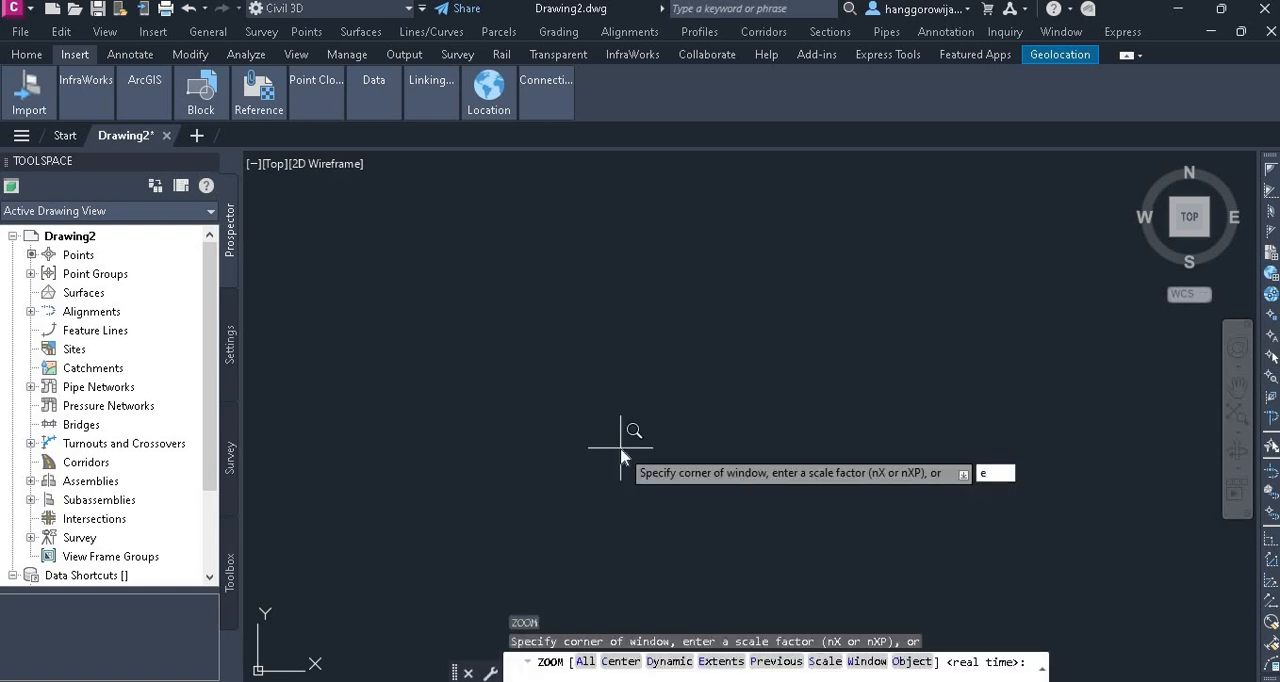
key("Return")
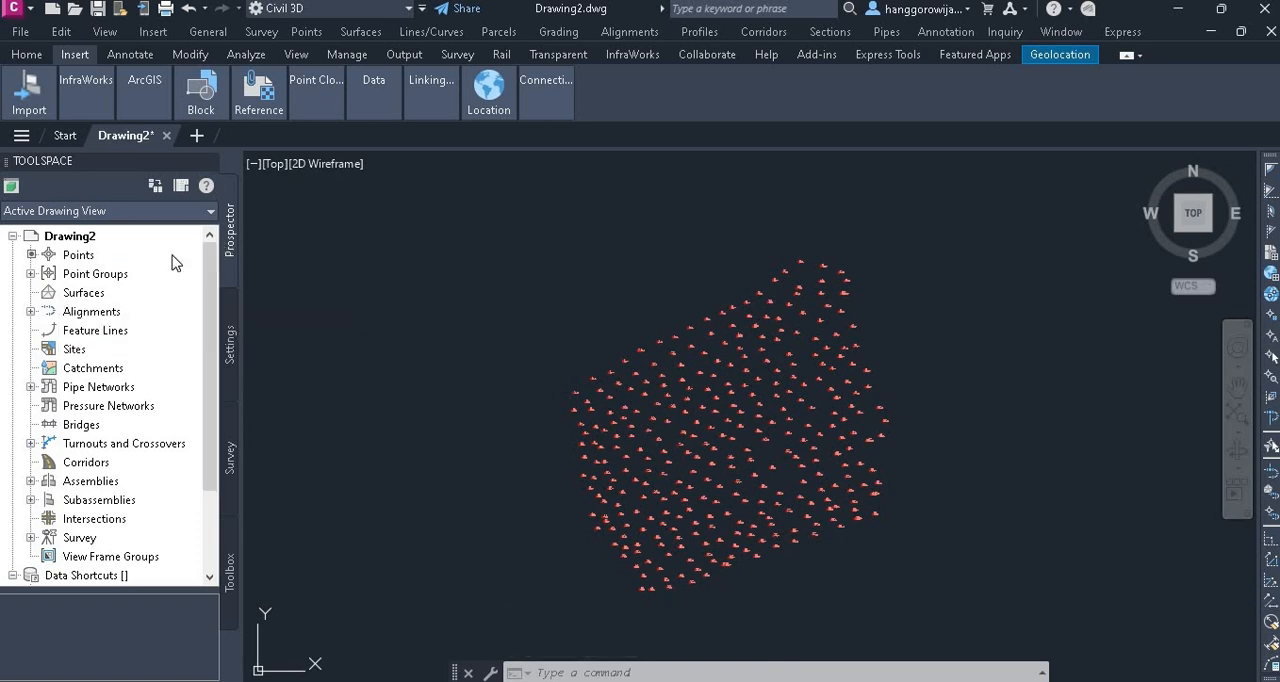
left_click(31, 274)
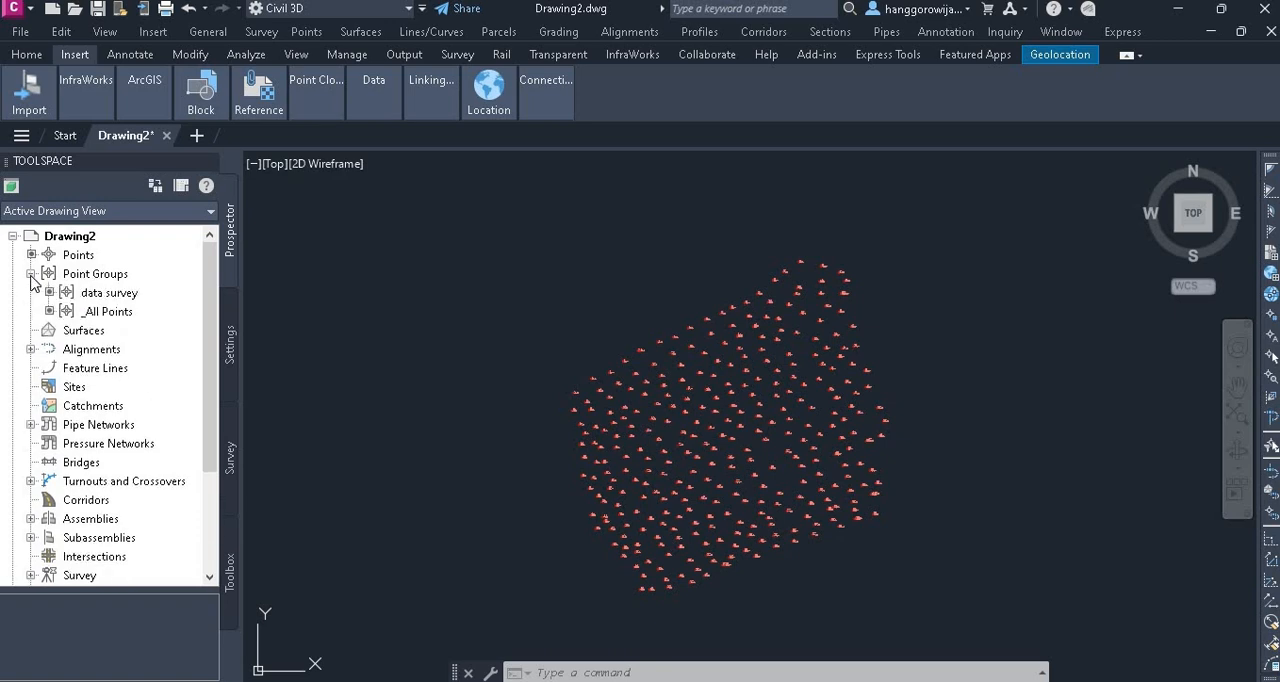
left_click(31, 274)
left_click(85, 293)
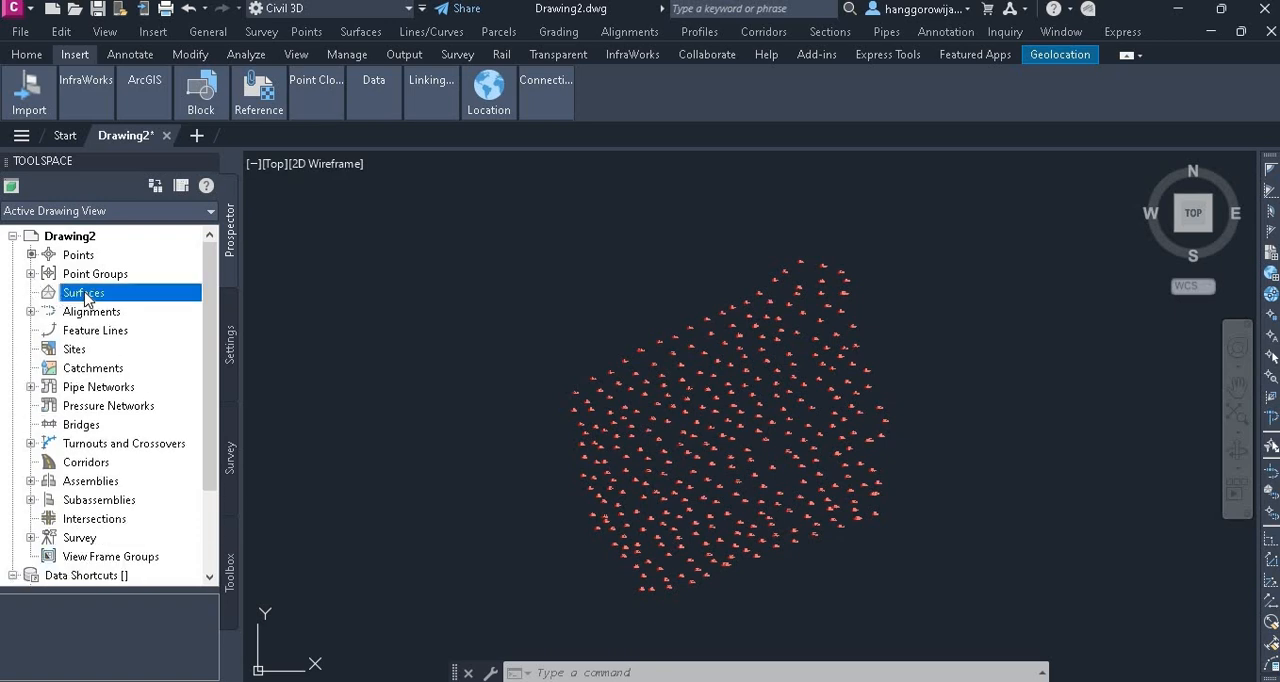
right_click(85, 295)
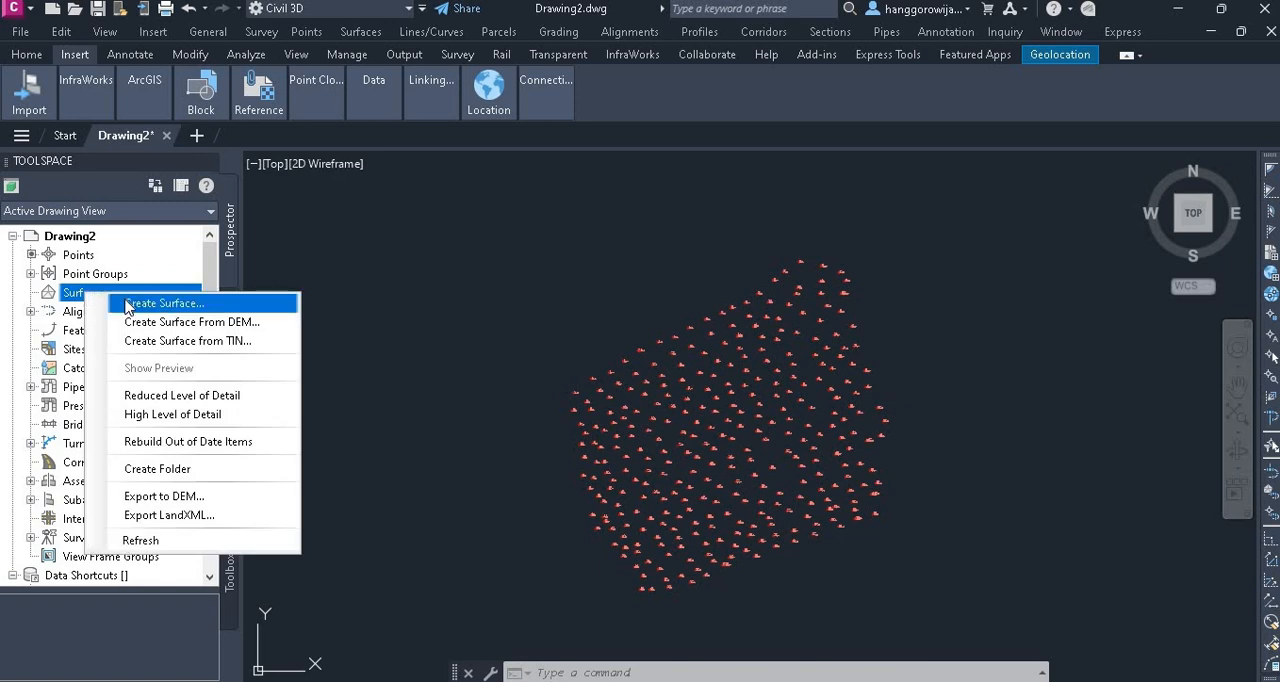
left_click(127, 304)
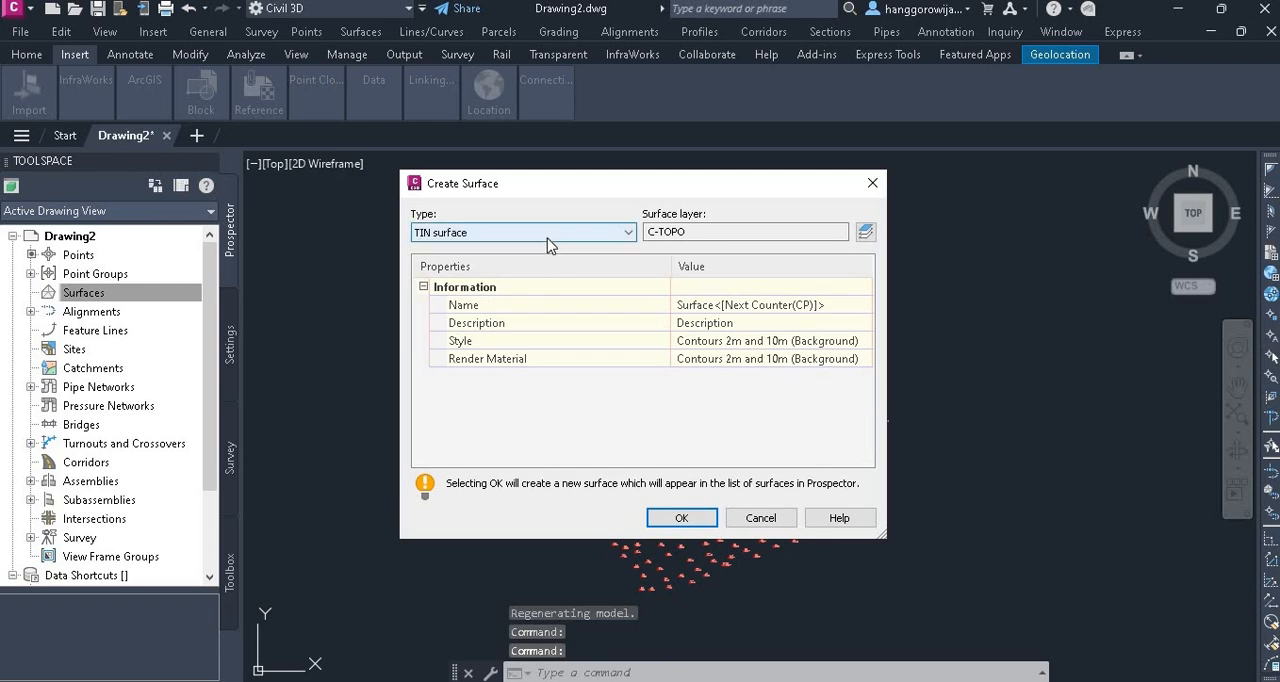
left_click(681, 517)
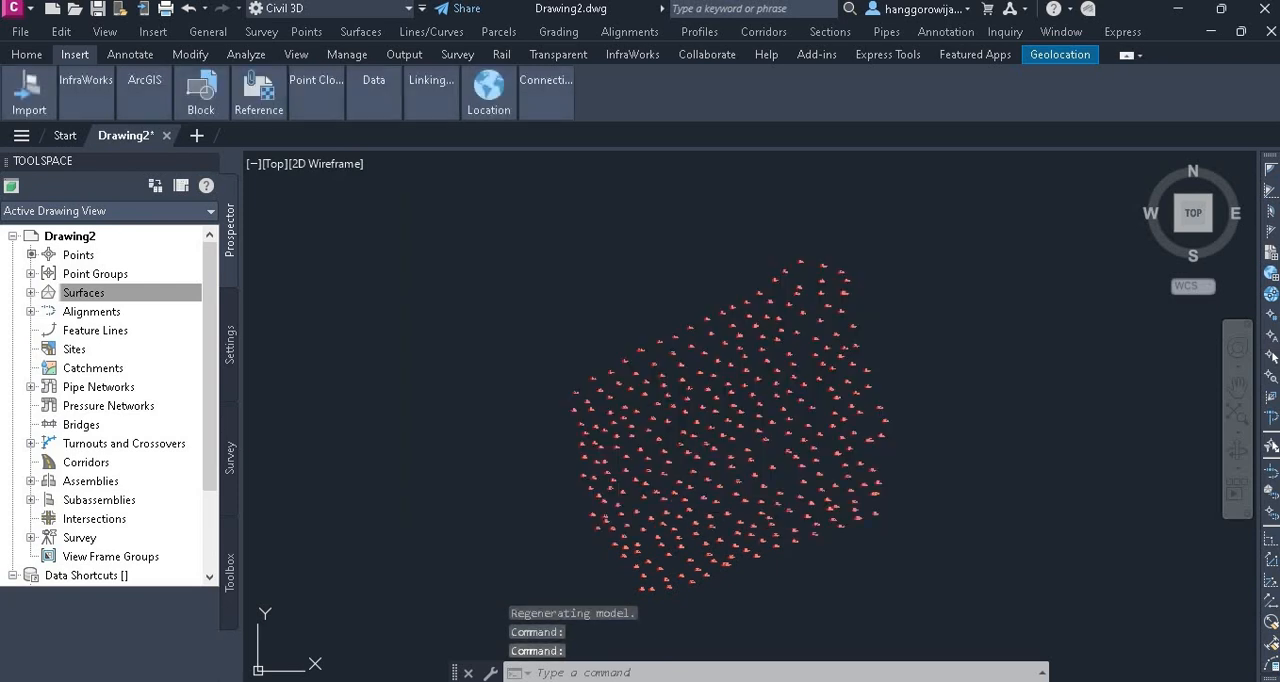
Add the "data survey" point group to the definition of Surface1
left_click(31, 293)
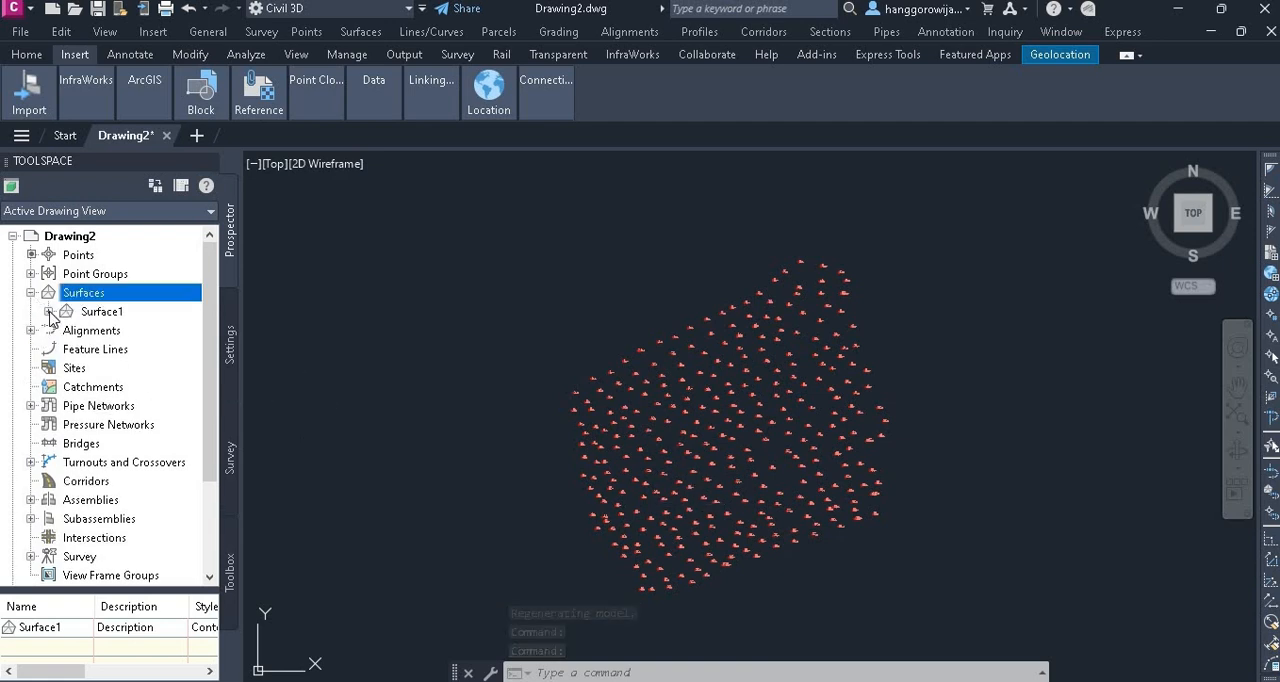
left_click(48, 312)
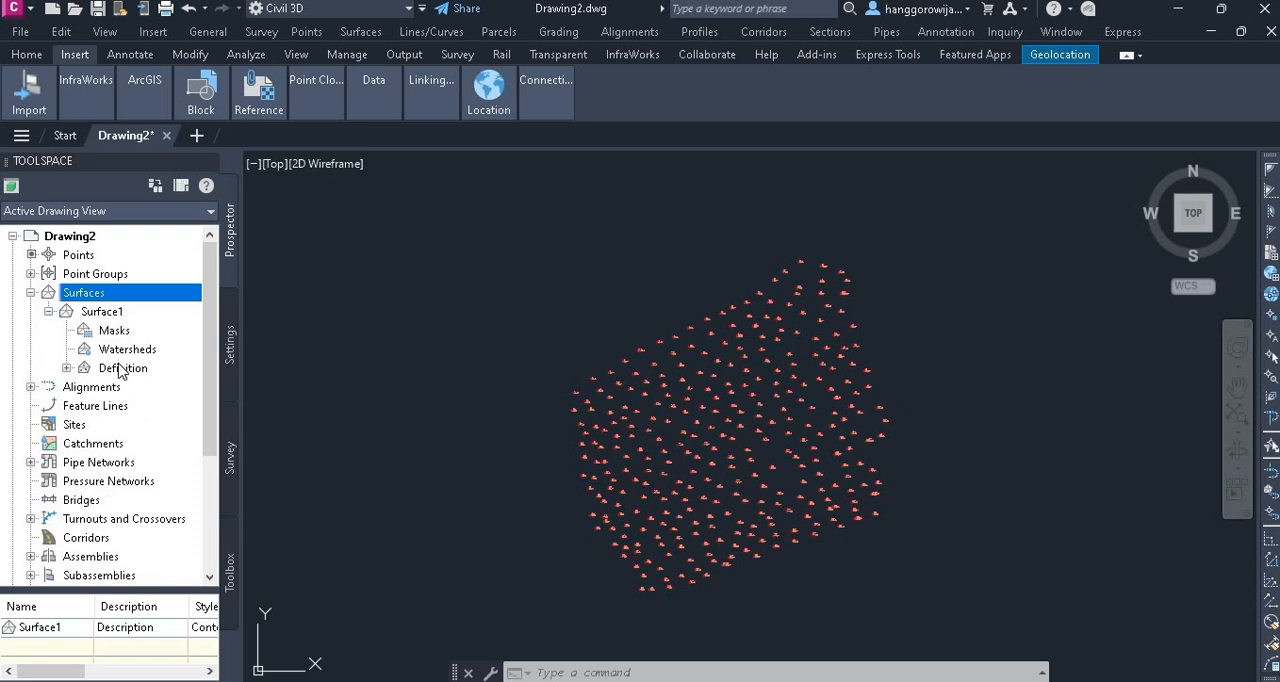
left_click(66, 368)
scroll(148, 410, "down", 2)
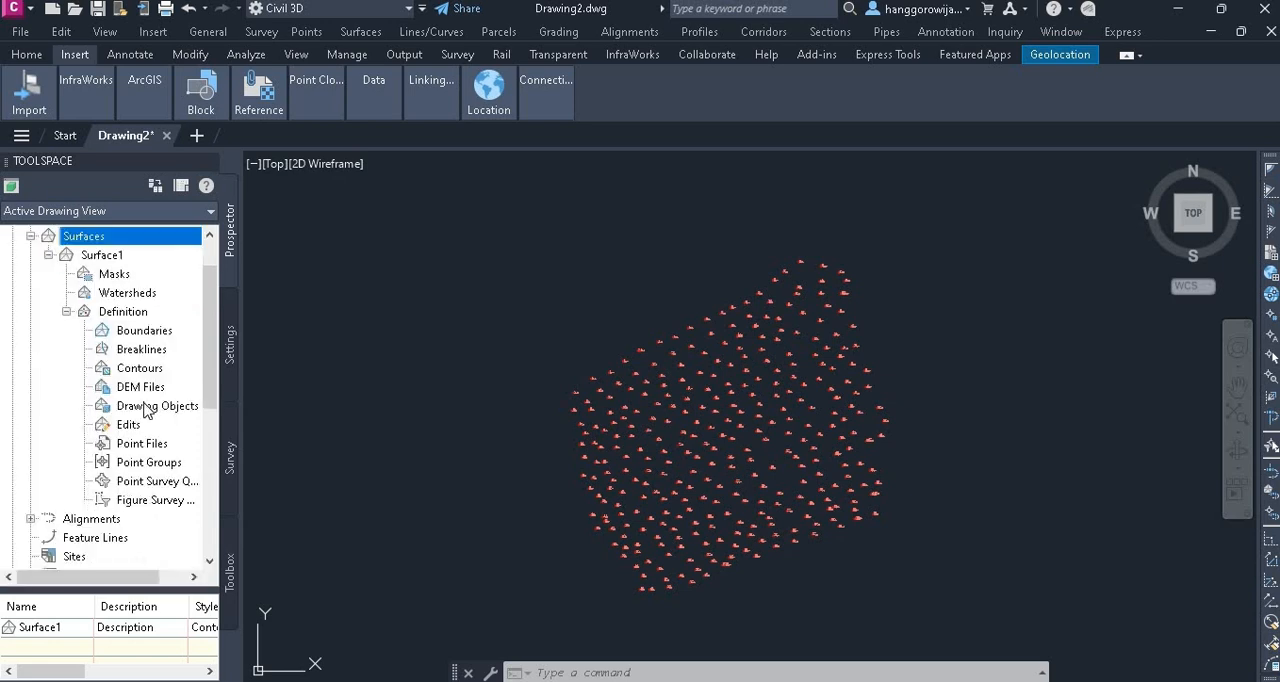
left_click(147, 410)
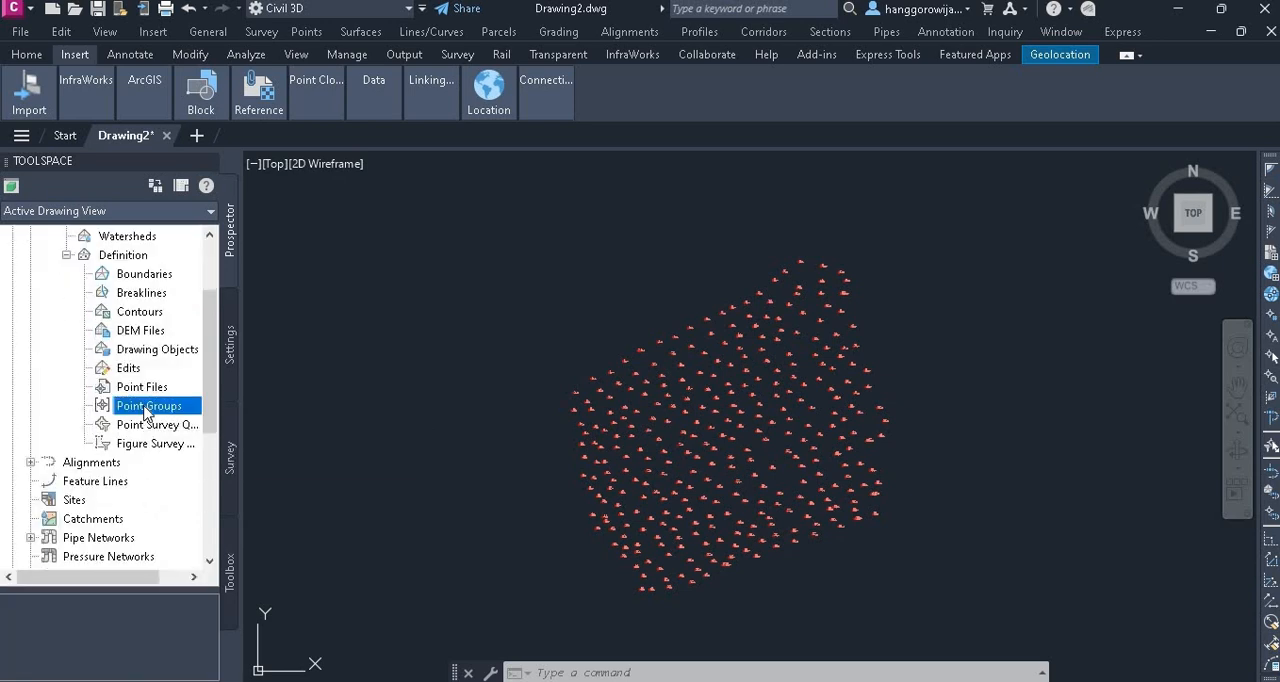
right_click(147, 412)
left_click(188, 417)
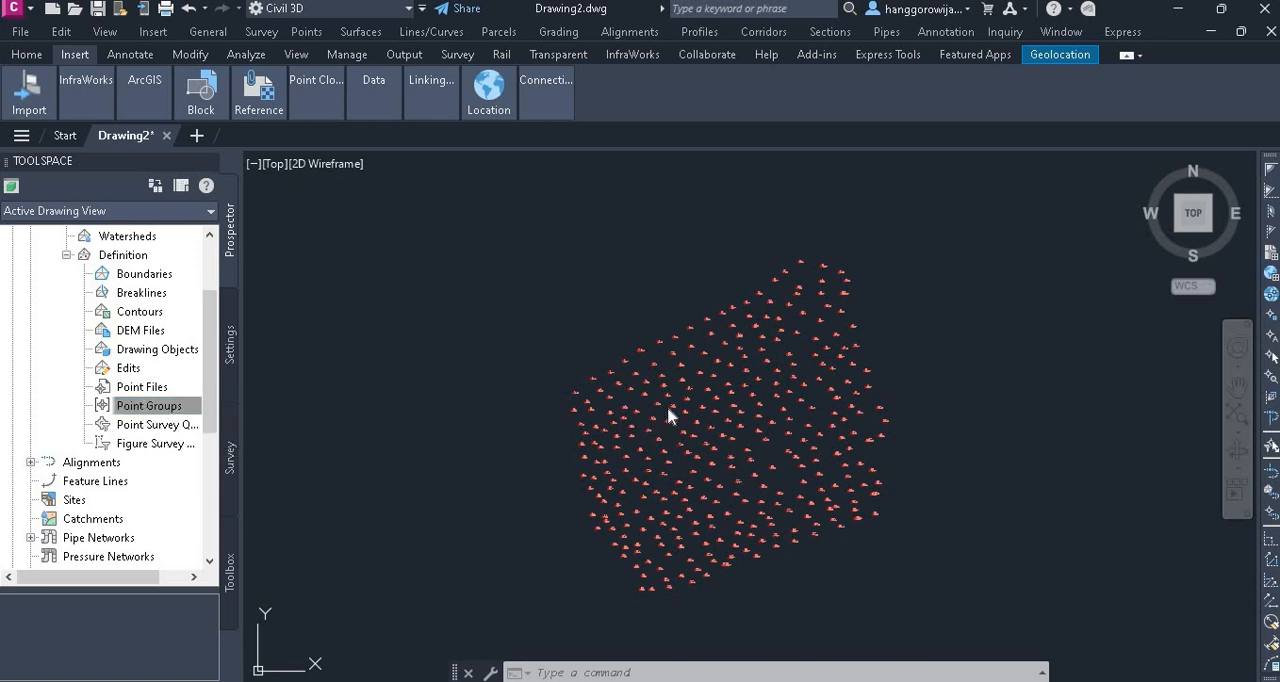
left_click(541, 334)
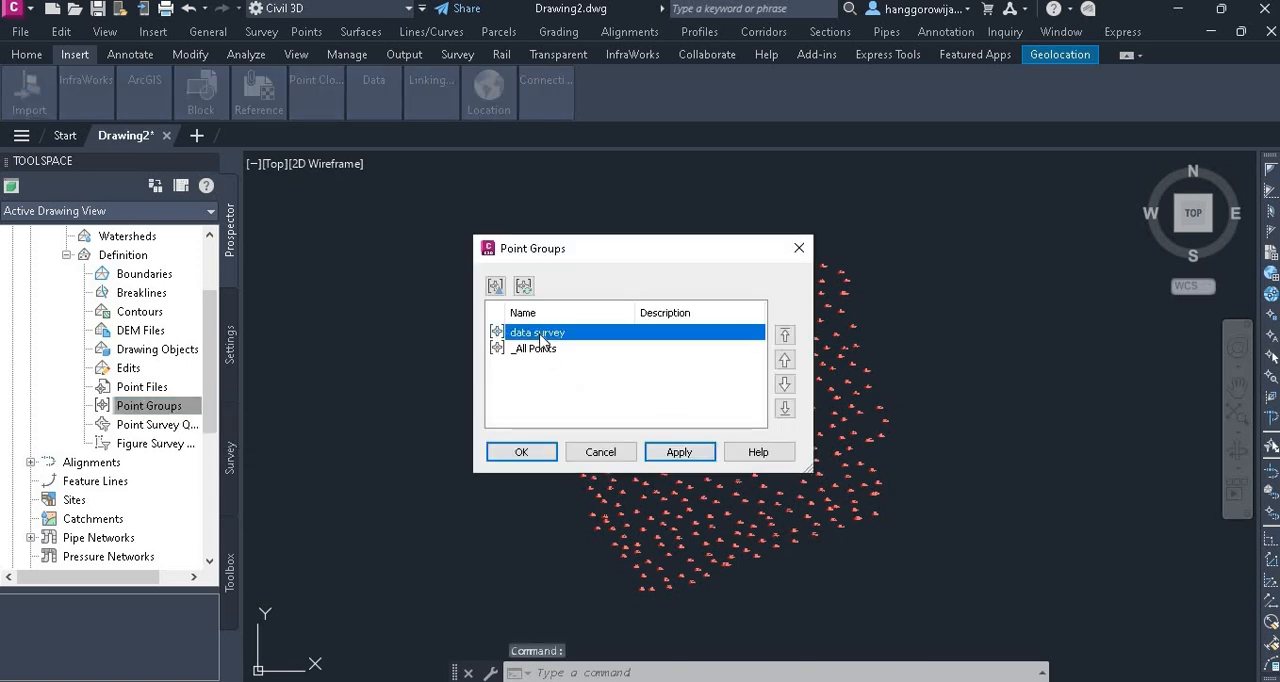
left_click(534, 457)
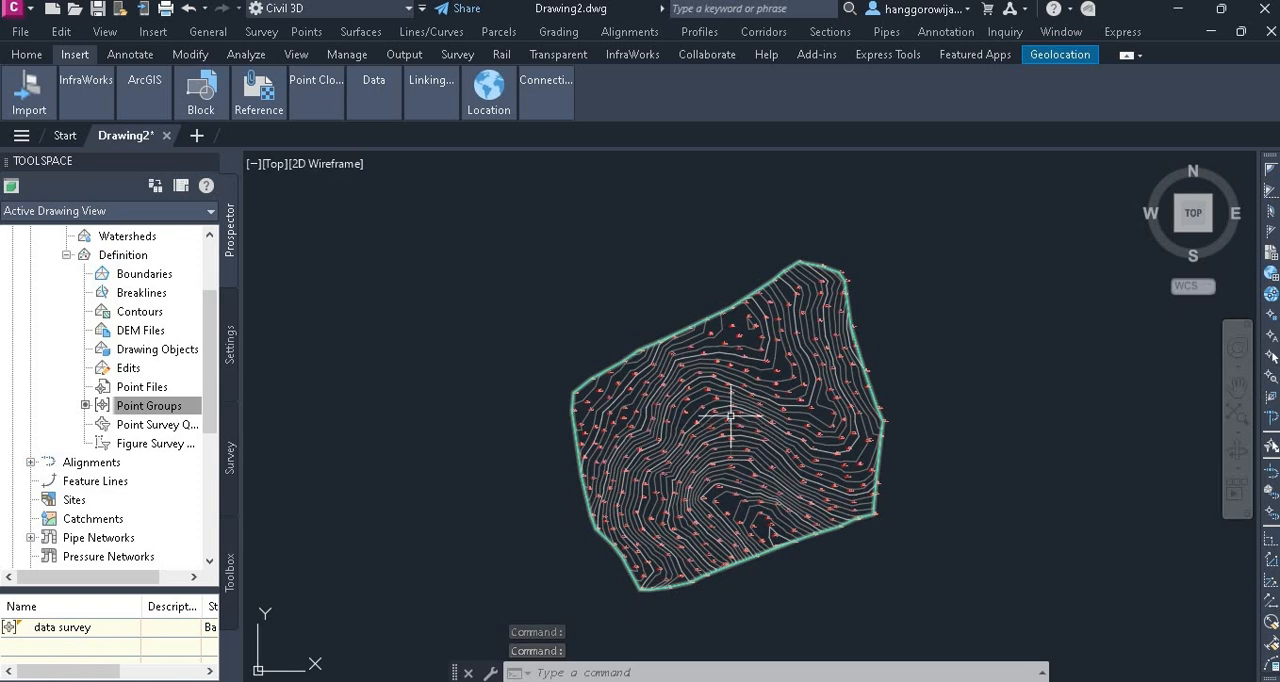
Collapse the surface's definition tree and open the point group properties of a survey point among the contours
scroll(731, 413, "up", 5)
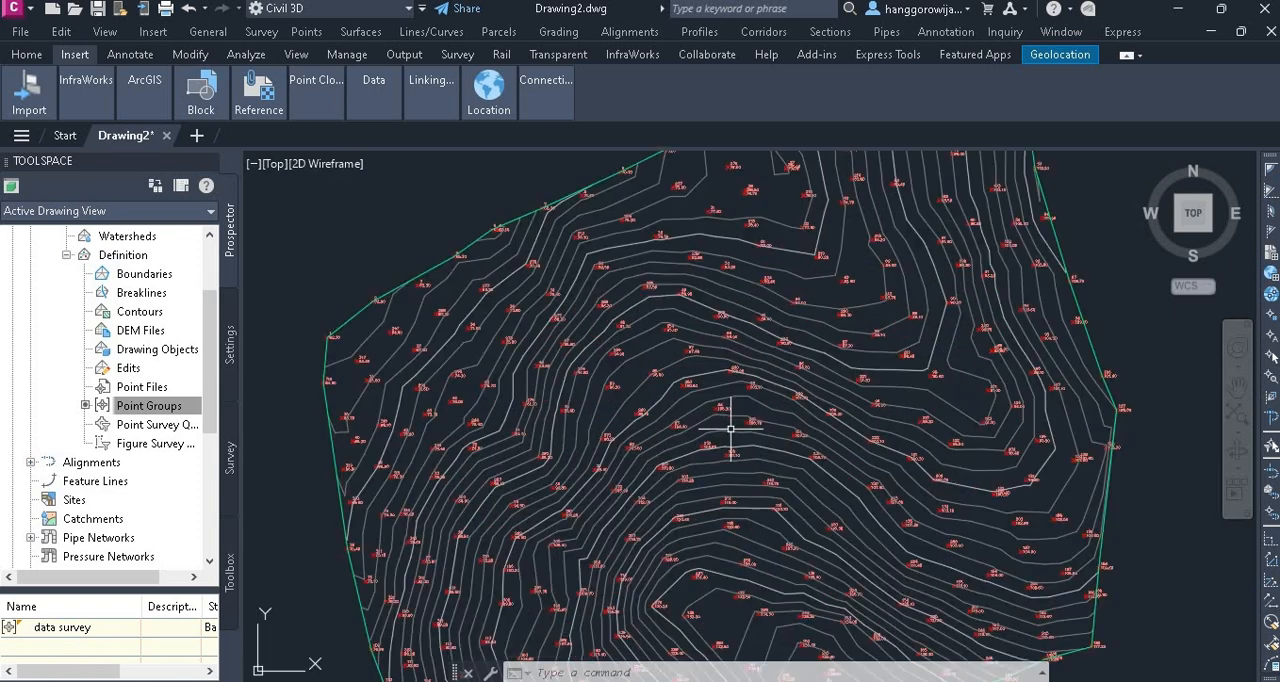
scroll(688, 427, "down", 2)
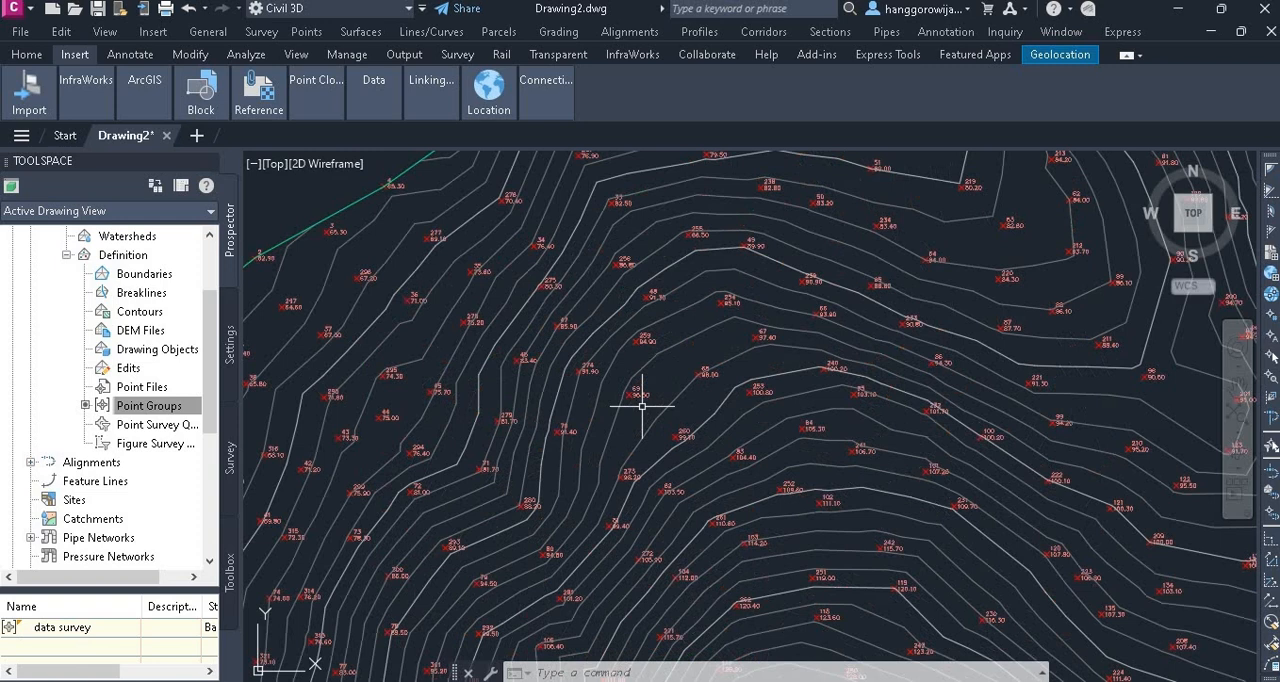
scroll(651, 406, "up", 6)
left_click(622, 380)
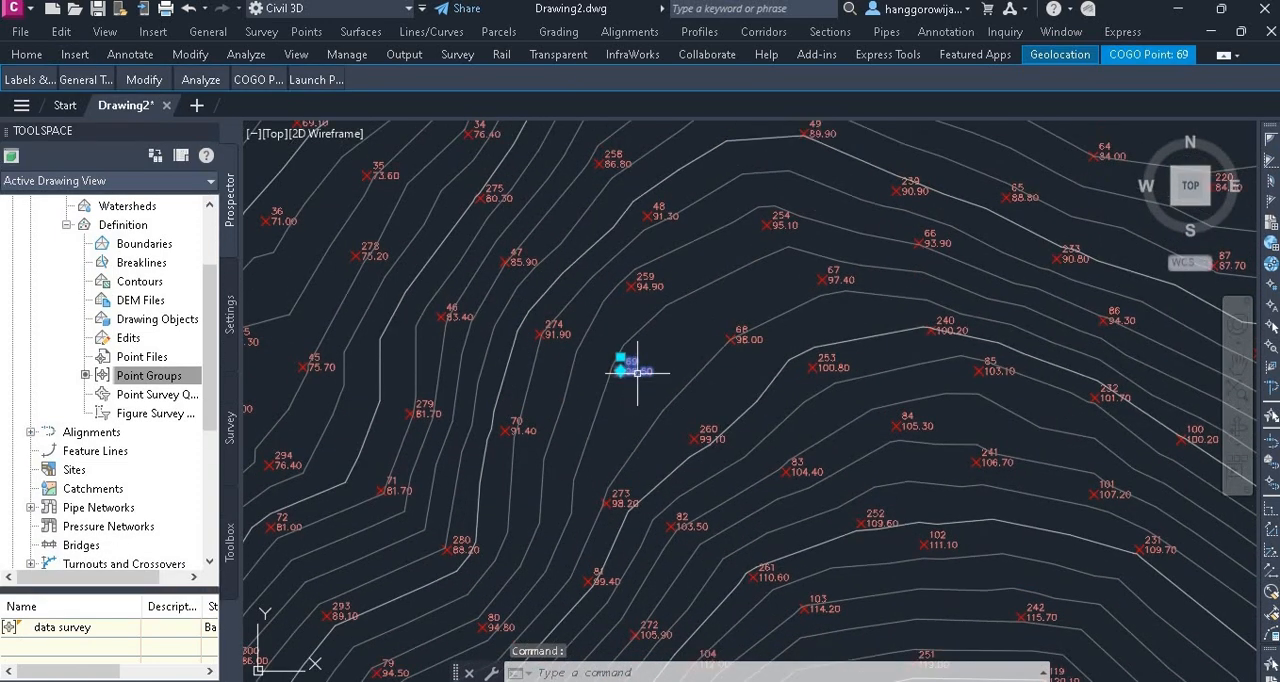
right_click(148, 377)
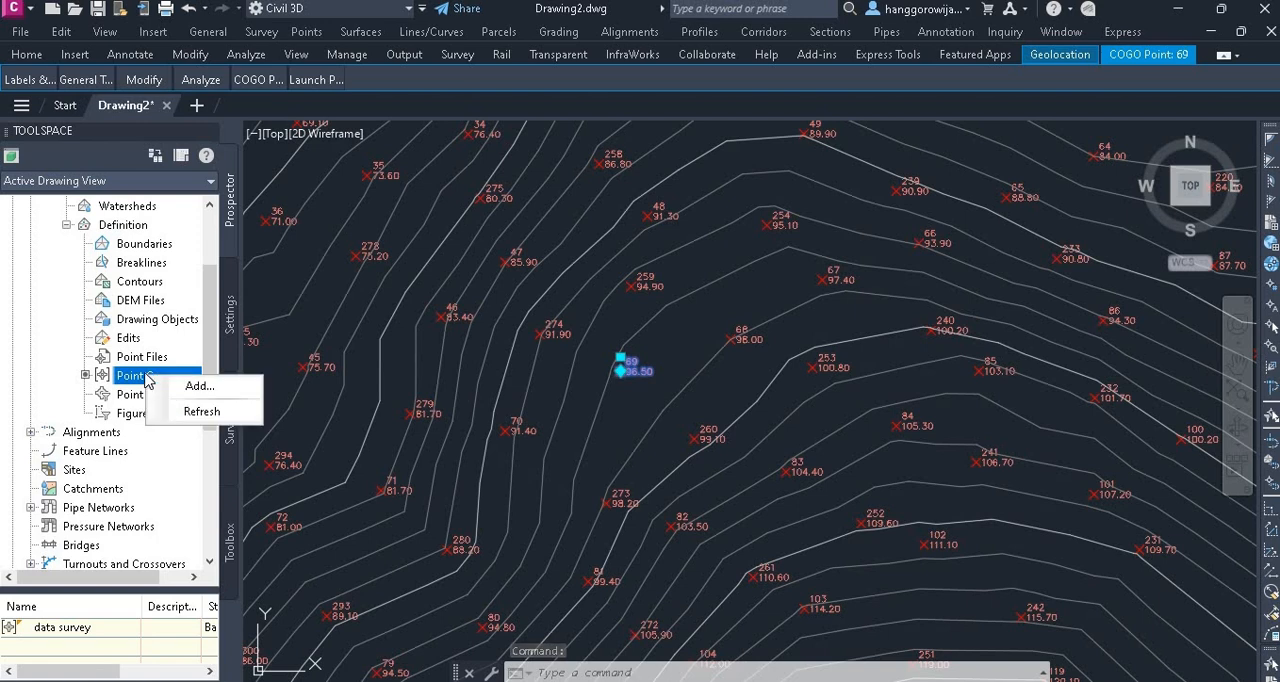
left_click(66, 224)
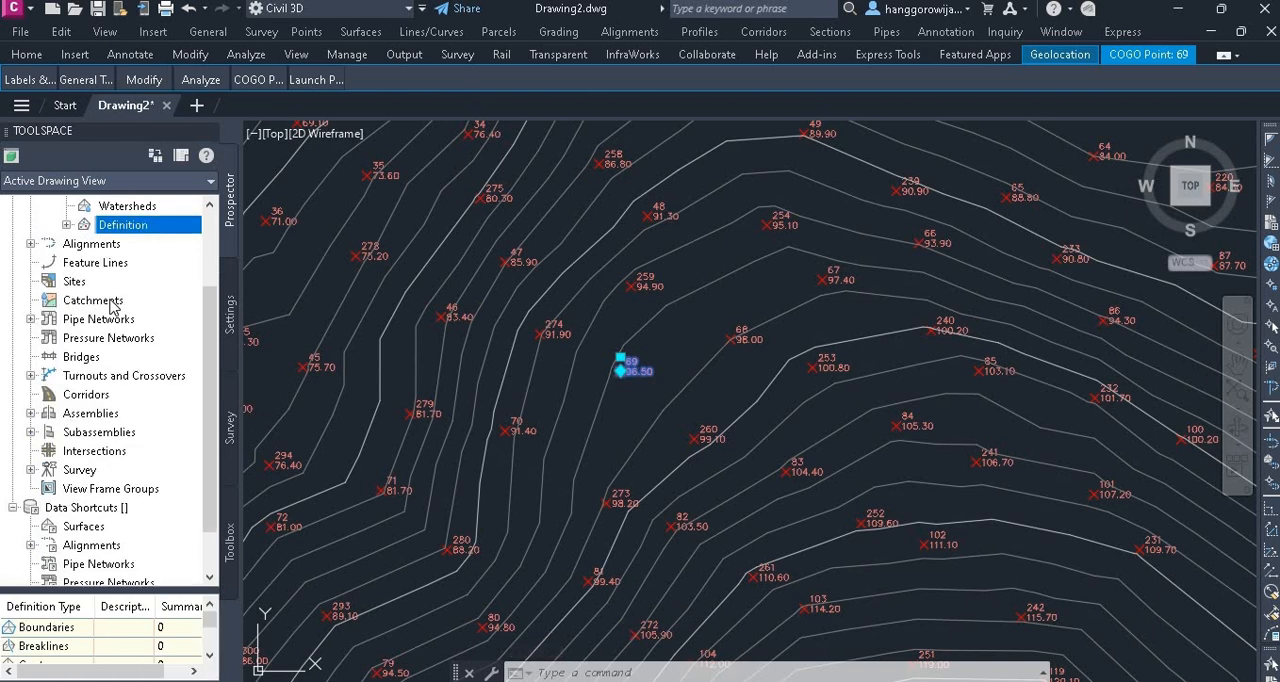
scroll(70, 290, "up", 2)
left_click(31, 262)
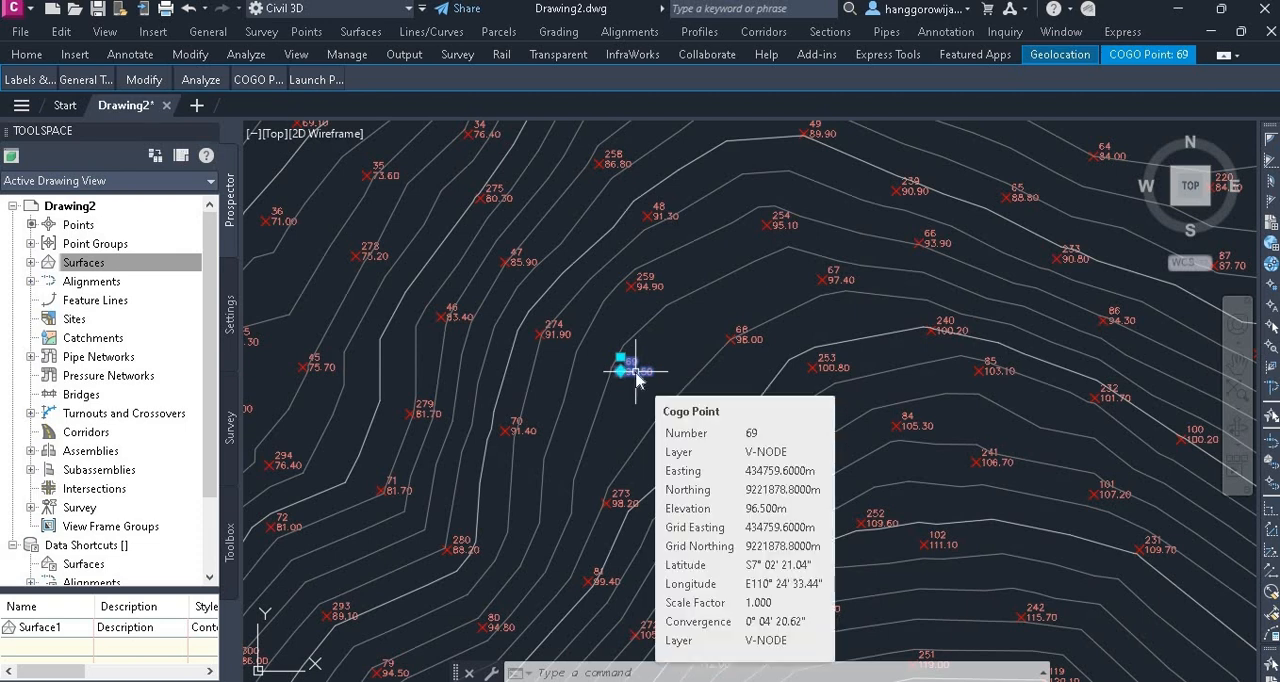
right_click(636, 372)
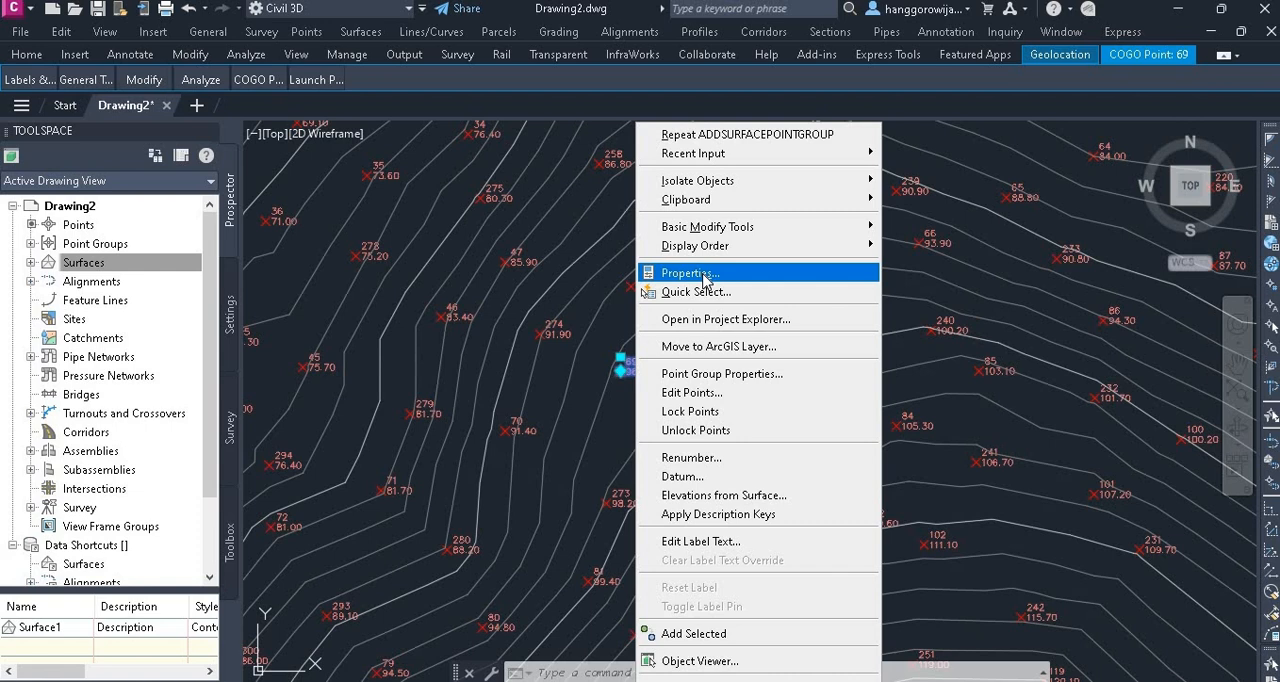
left_click(722, 373)
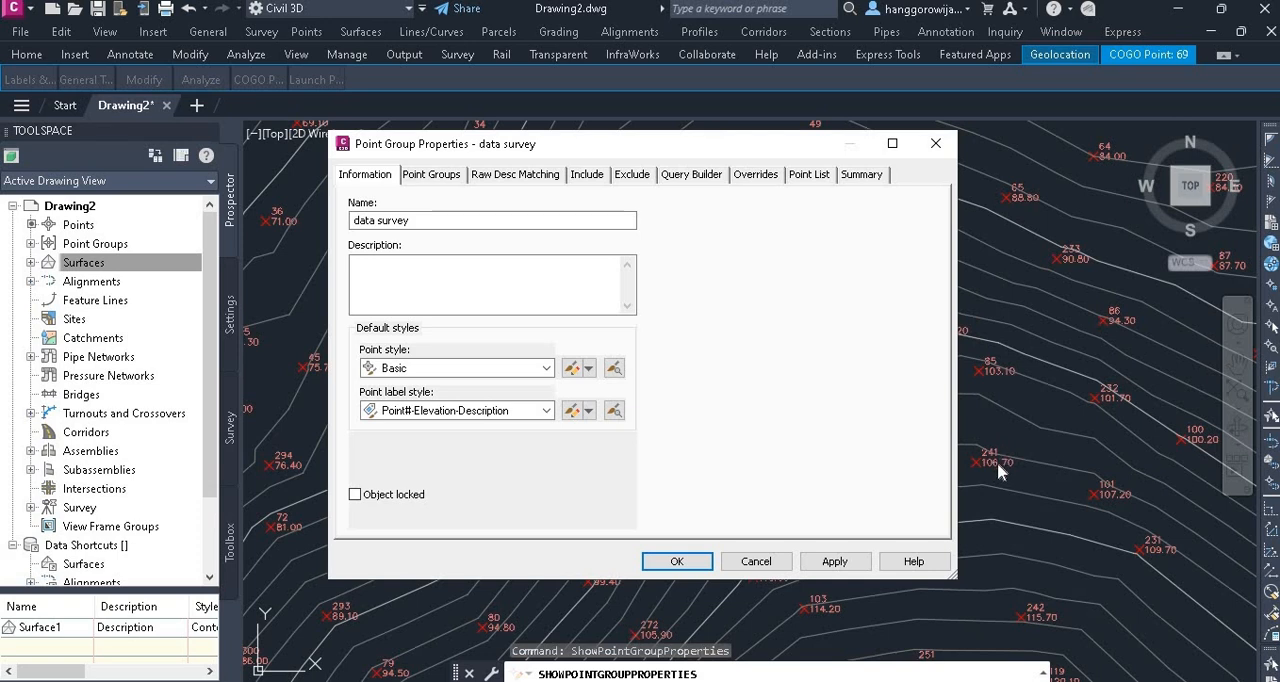
Set both the point style and the point label style of the "data survey" group to <none> and accept
left_click(546, 368)
key("Down")
left_click_drag(621, 429, 617, 387)
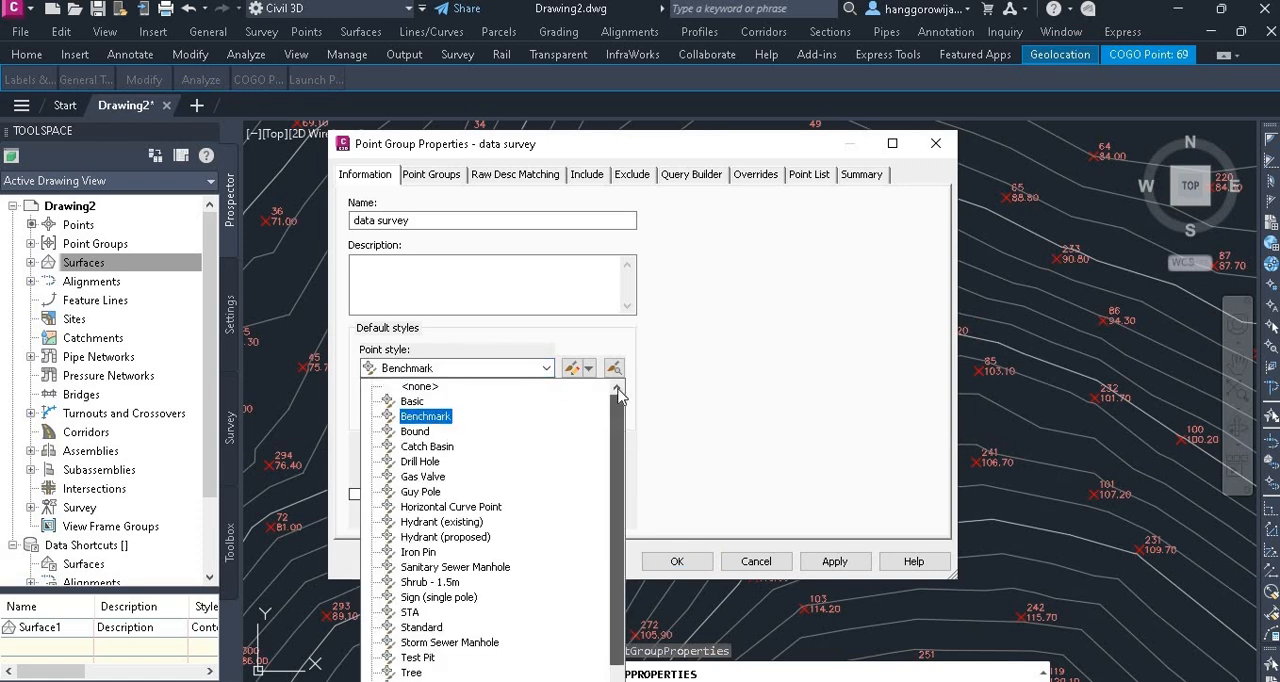
left_click(434, 394)
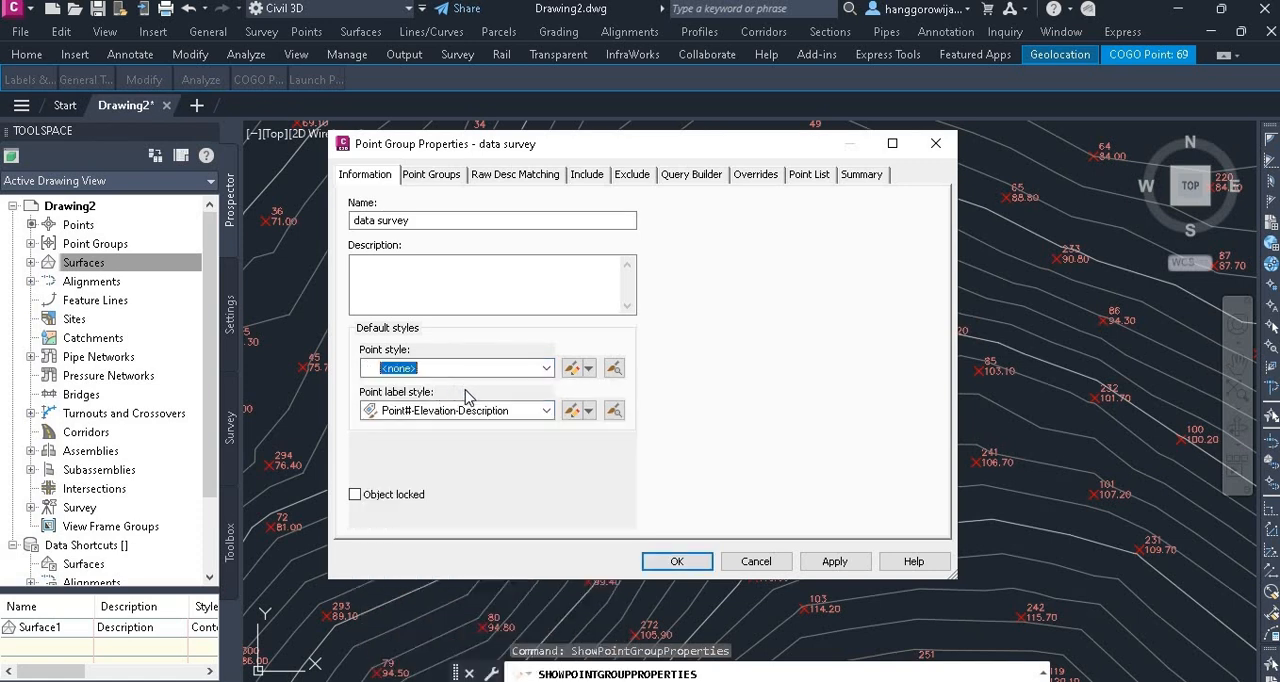
left_click(547, 413)
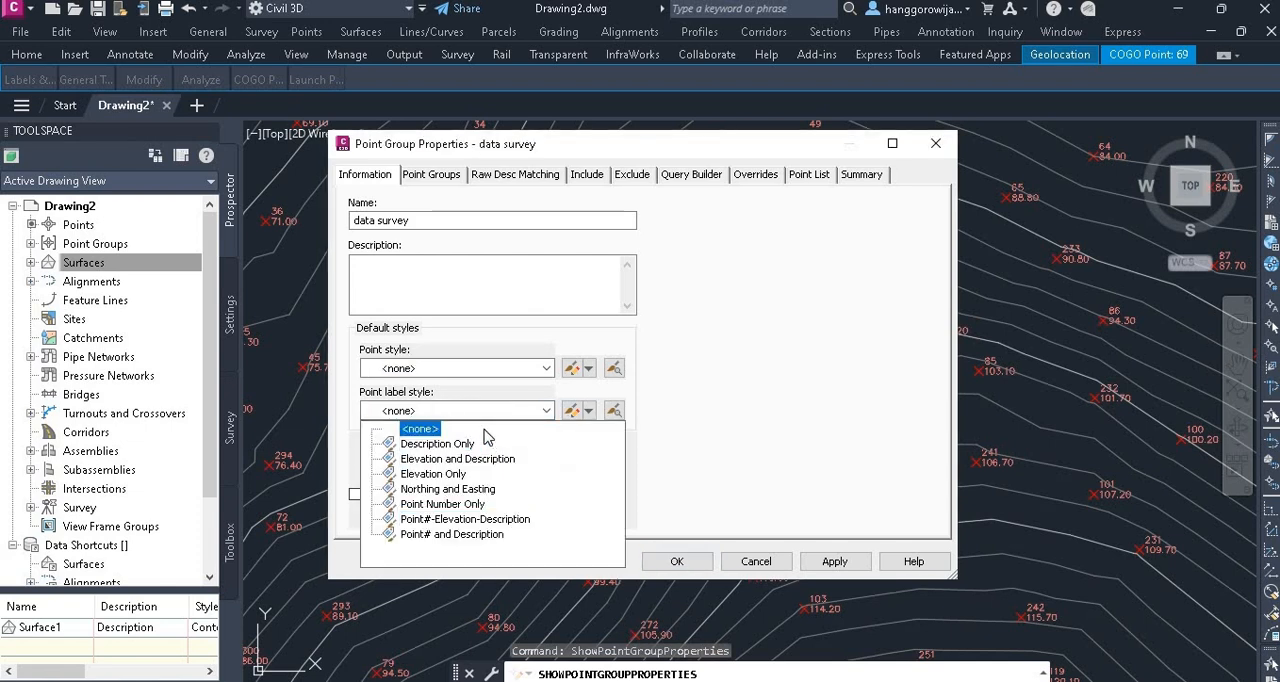
left_click(421, 431)
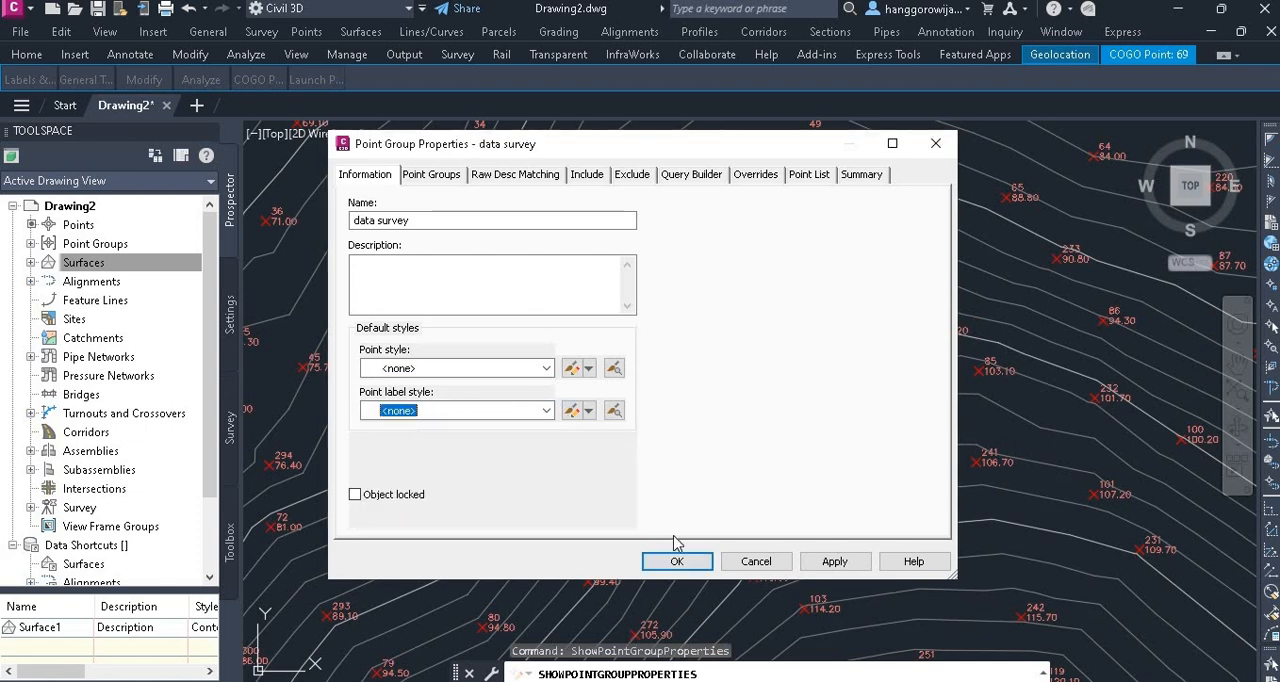
left_click(676, 562)
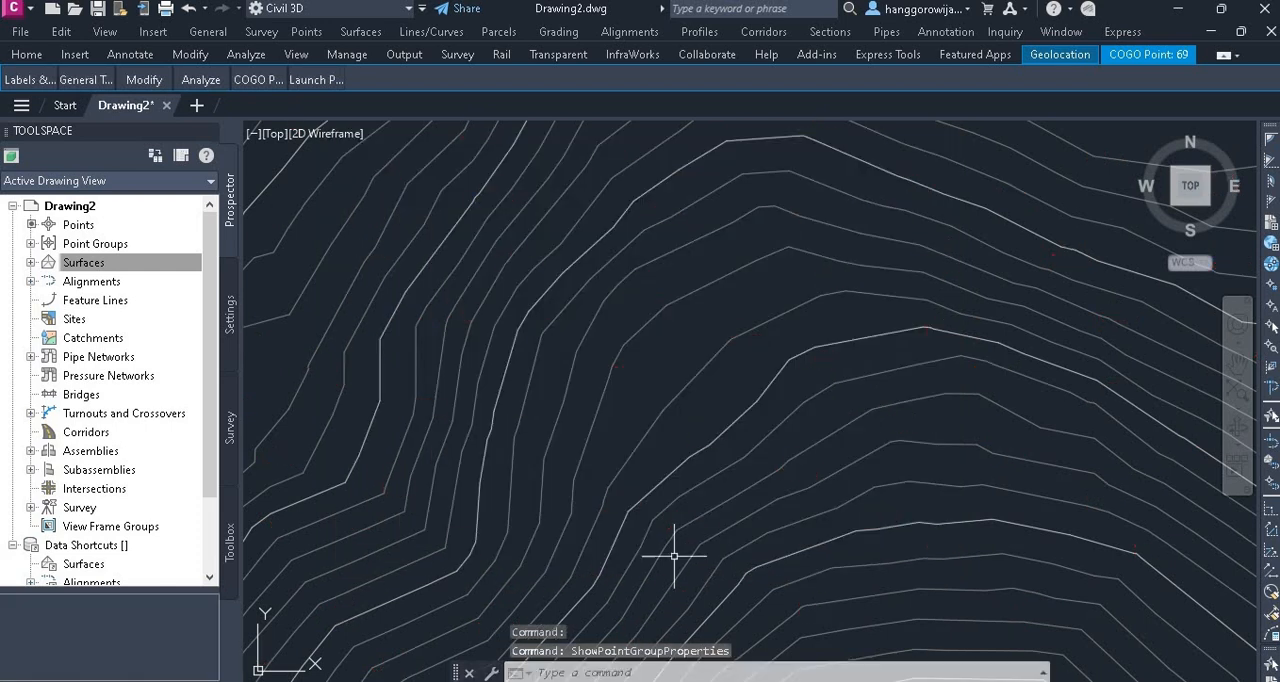
Select the contour surface in the drawing and open its surface properties
scroll(786, 423, "down", 5)
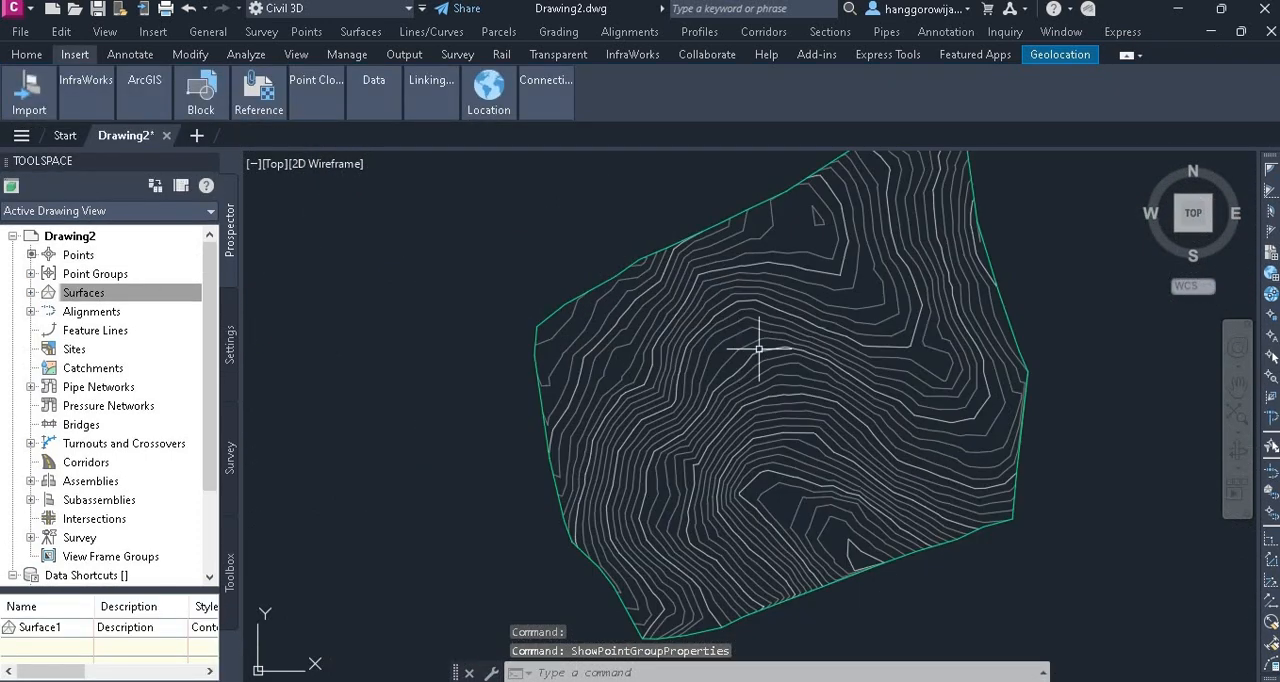
scroll(700, 290, "up", 2)
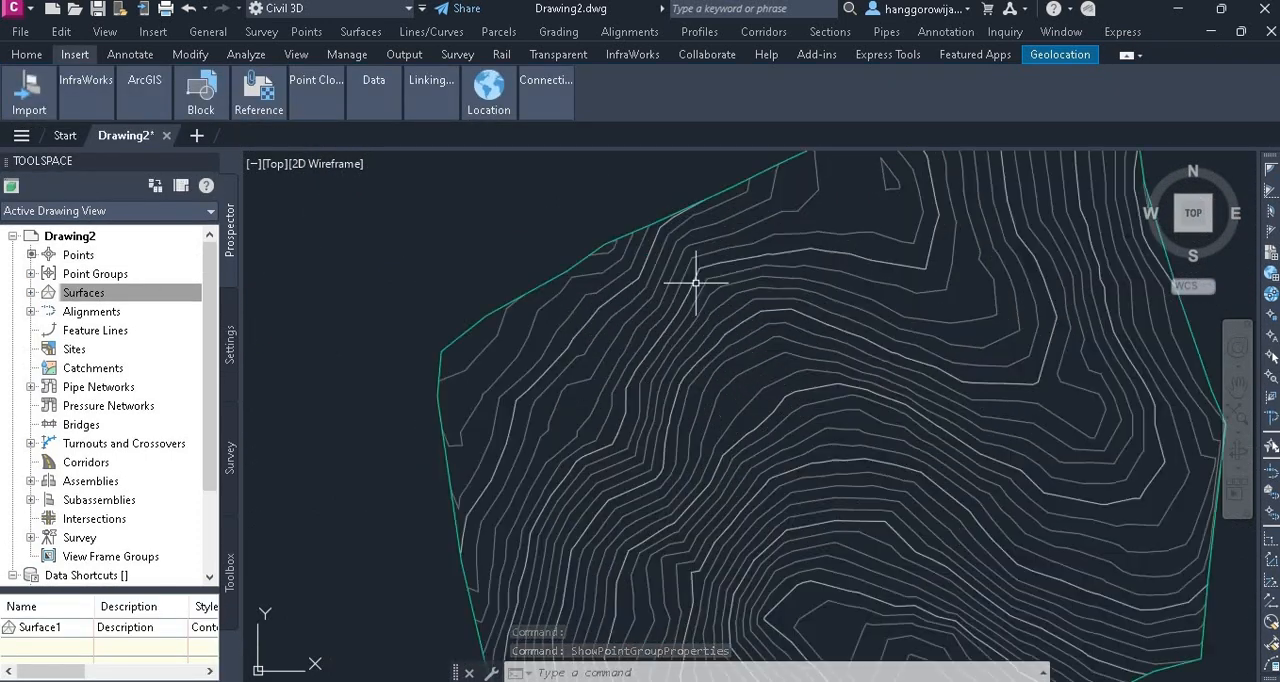
left_click(676, 322)
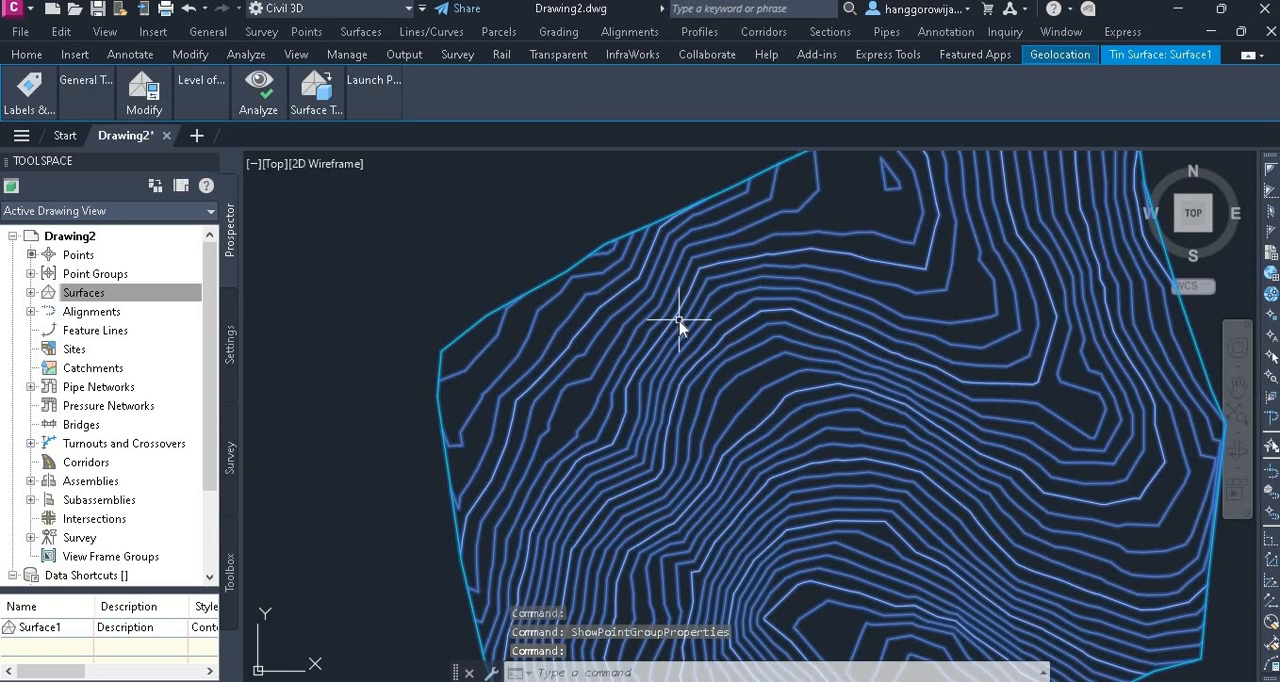
right_click(680, 328)
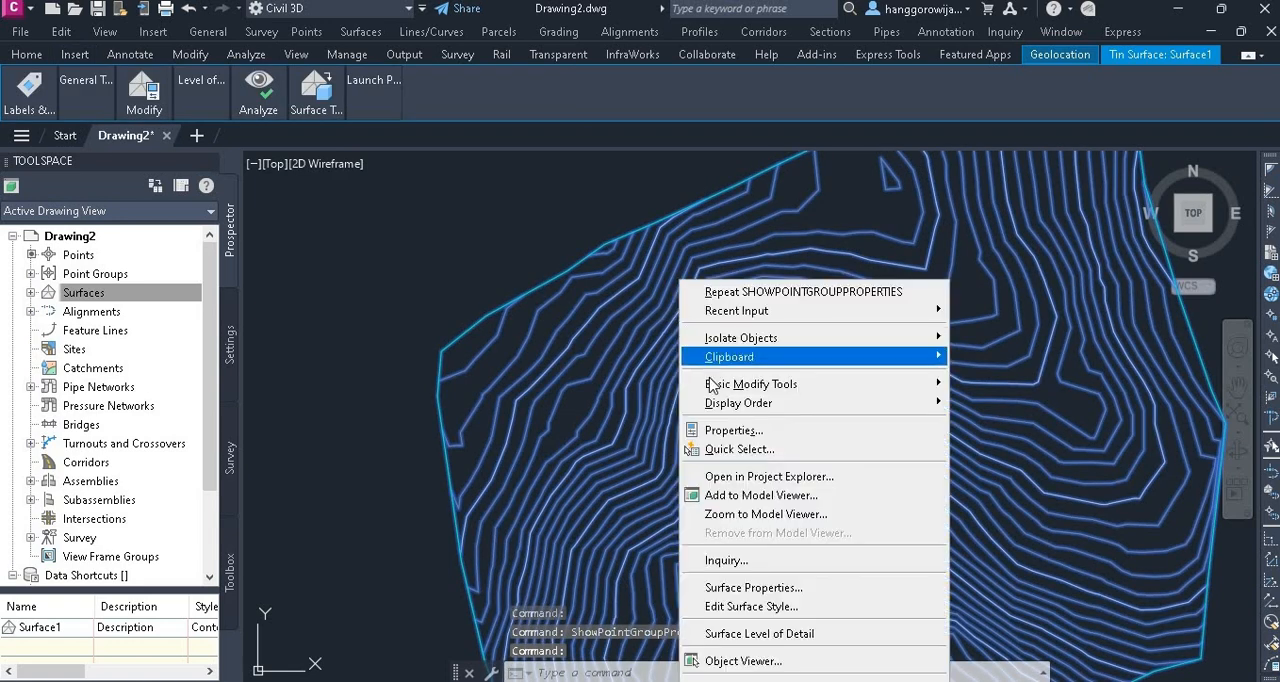
mouse_move(720, 403)
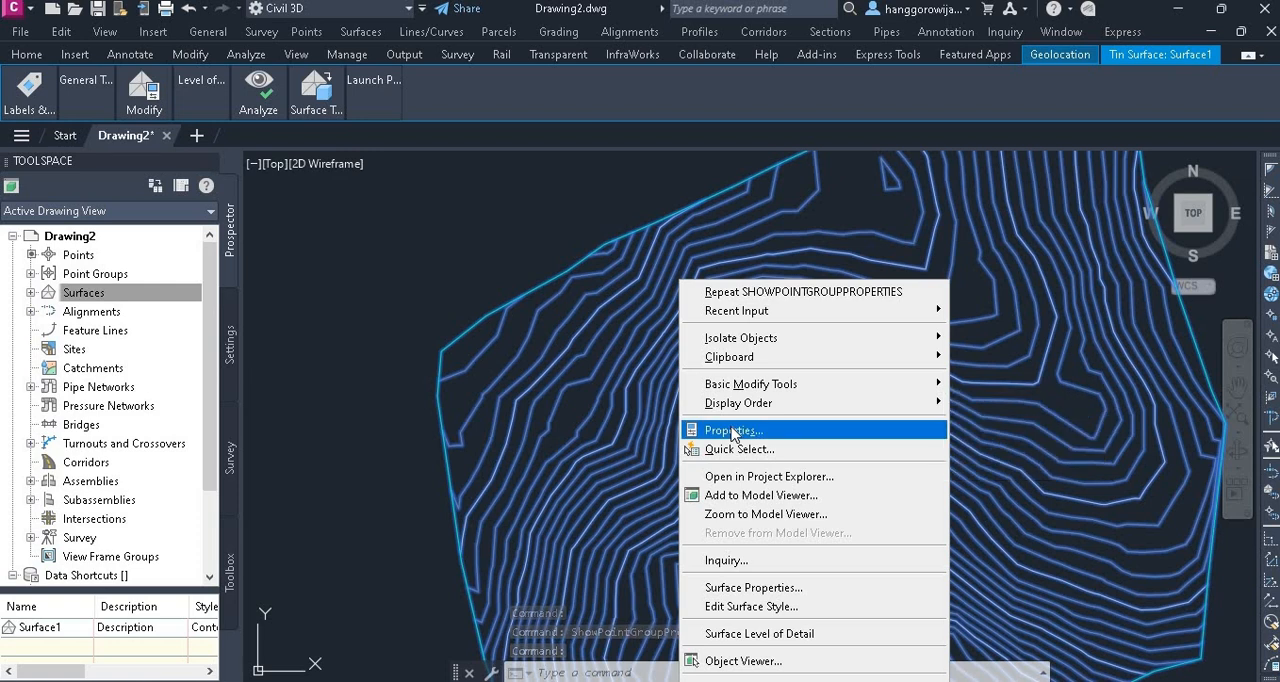
left_click(757, 589)
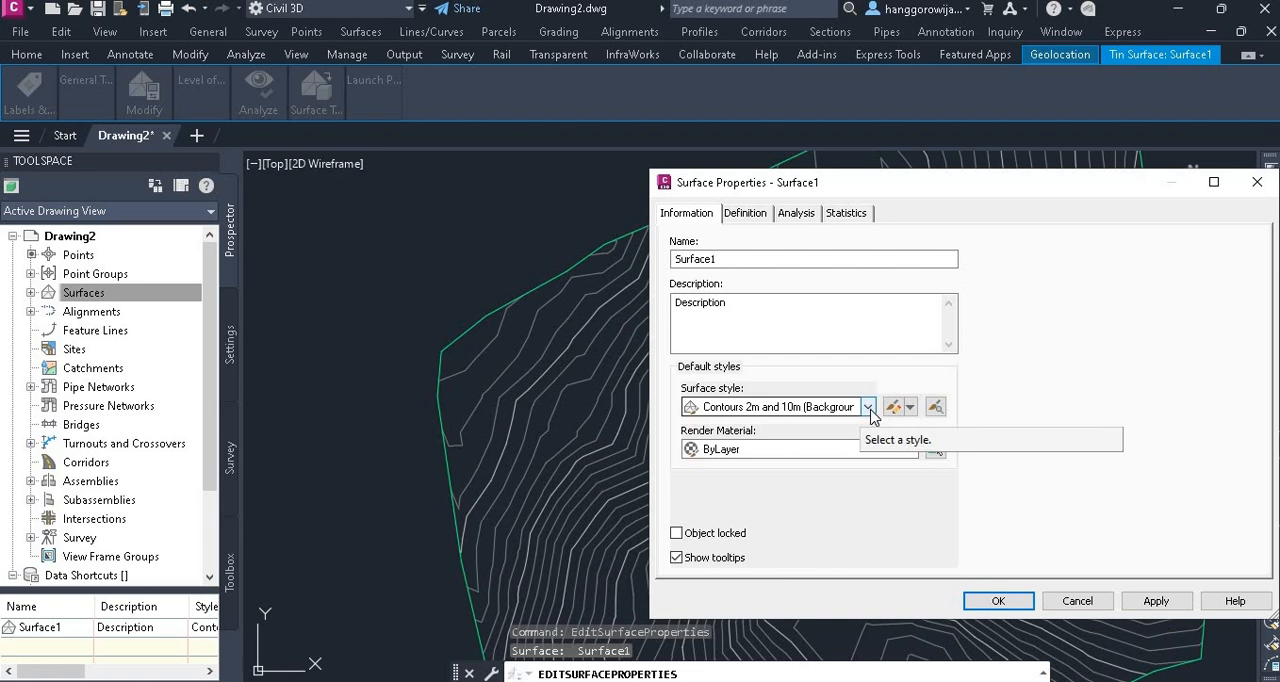
Apply the surface style Contours 1m and 5m (Design) to Surface1
left_click(868, 407)
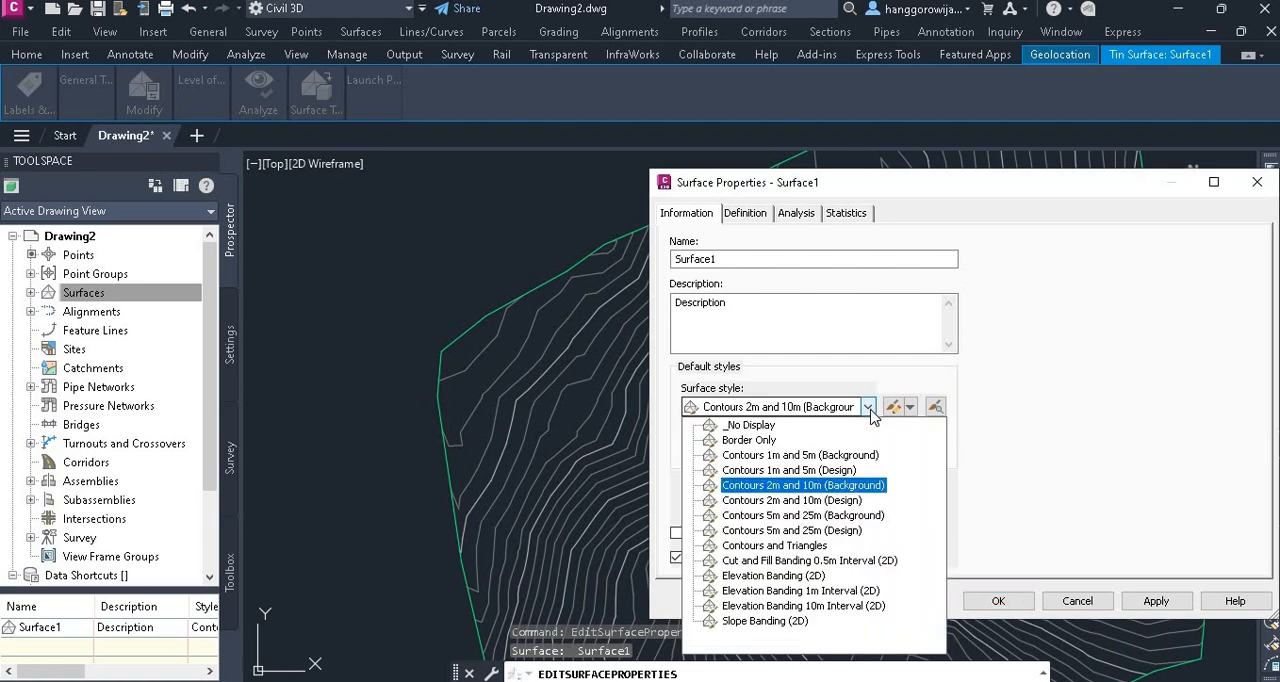
left_click(871, 410)
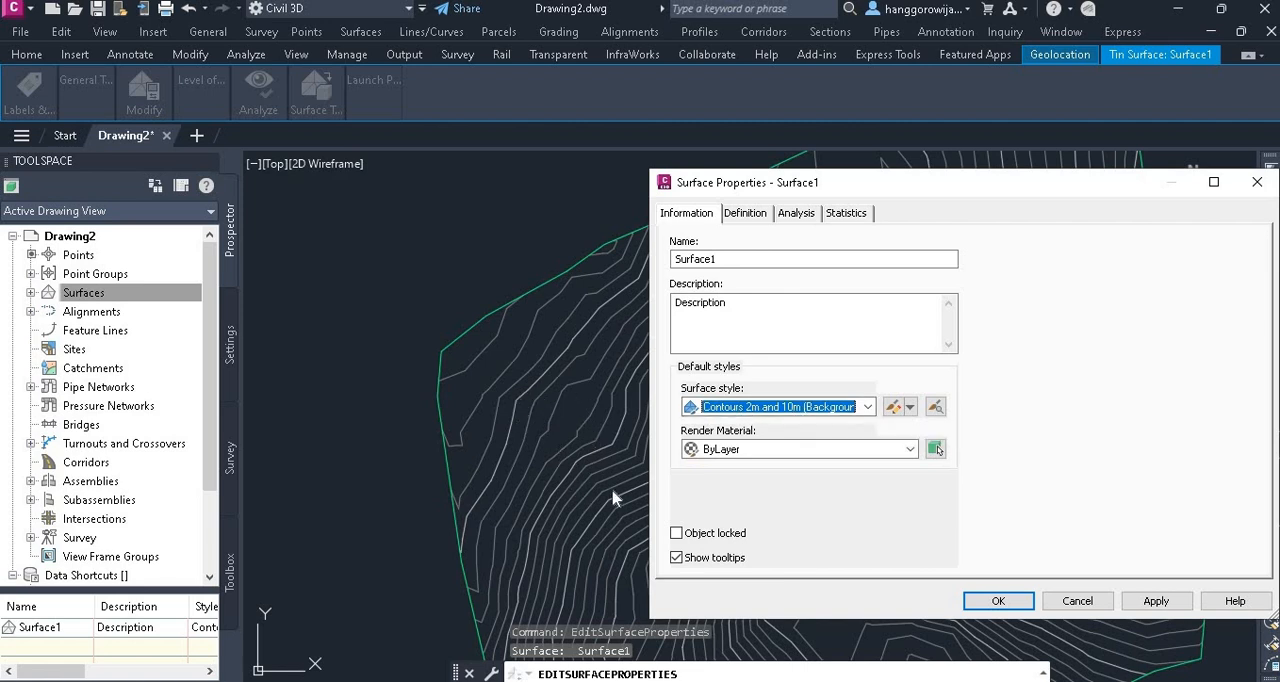
left_click(868, 407)
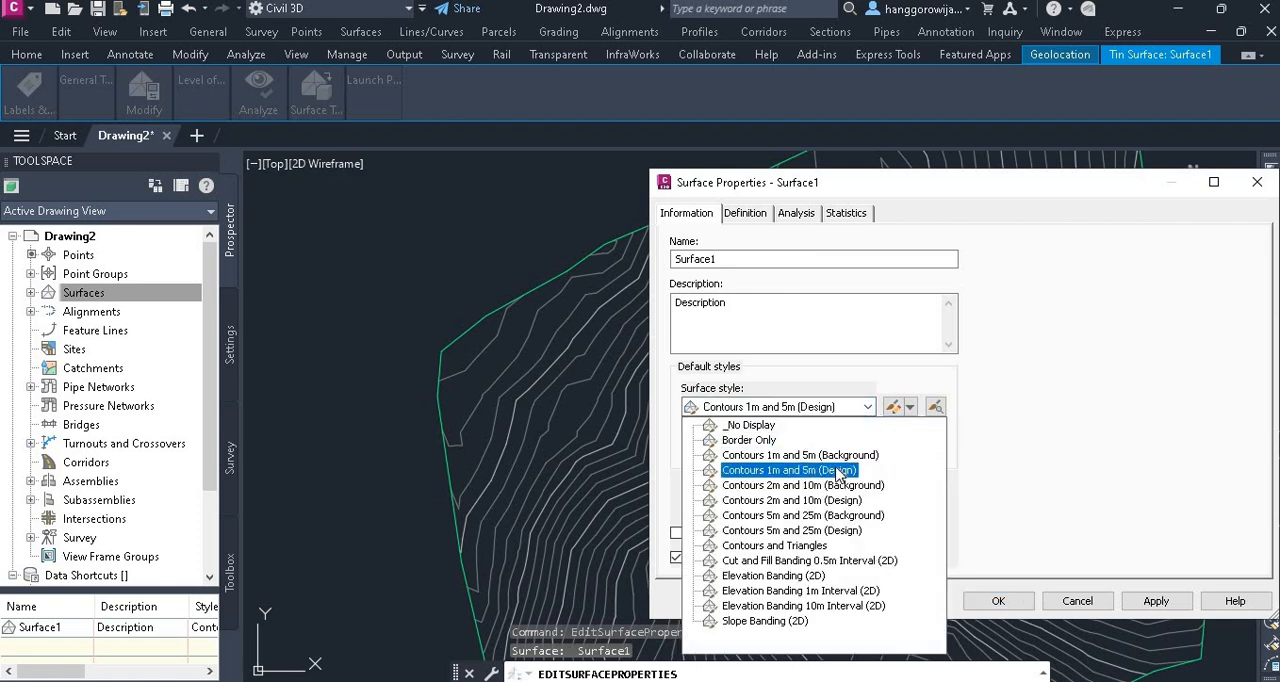
left_click(838, 472)
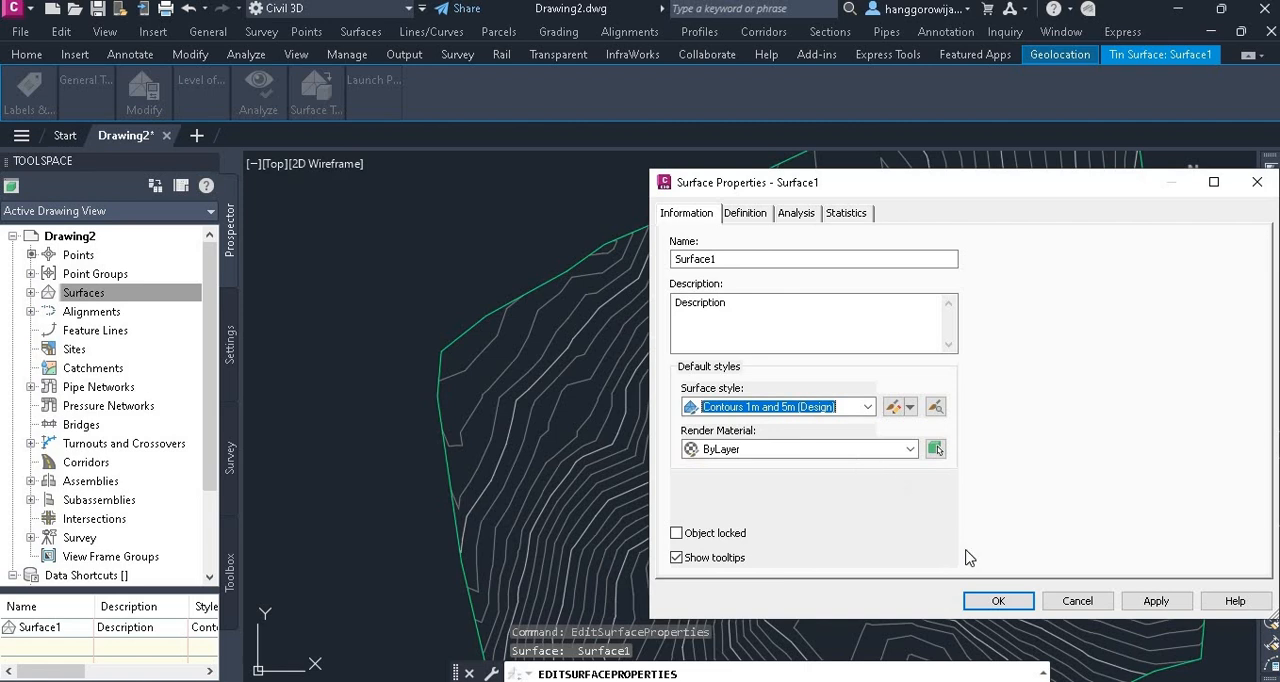
left_click(1156, 601)
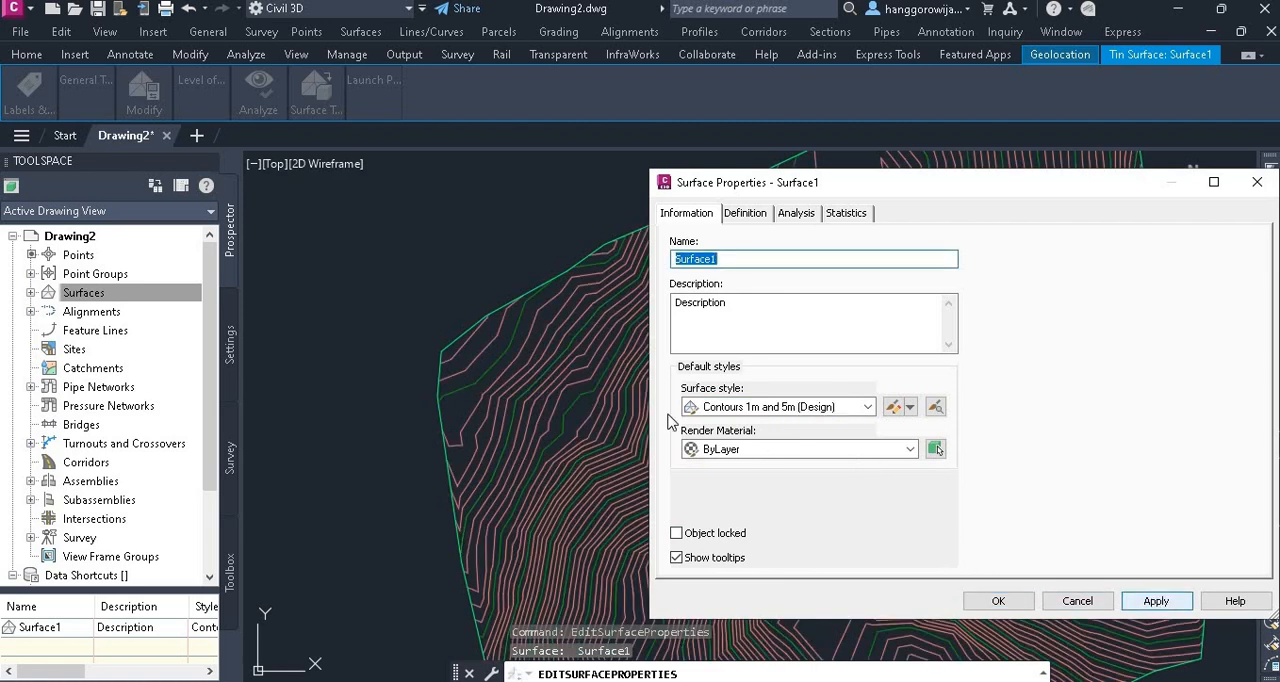
Apply the surface style Contours 5m and 25m (Background) to Surface1
left_click(865, 407)
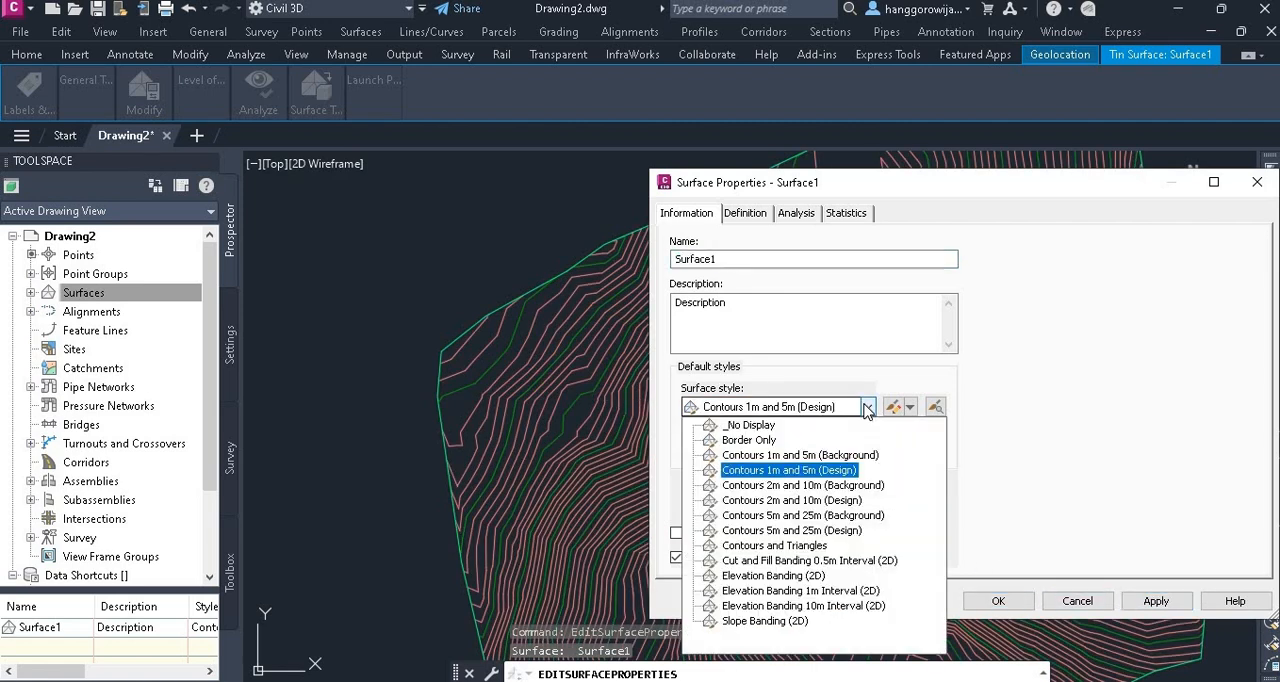
left_click(830, 490)
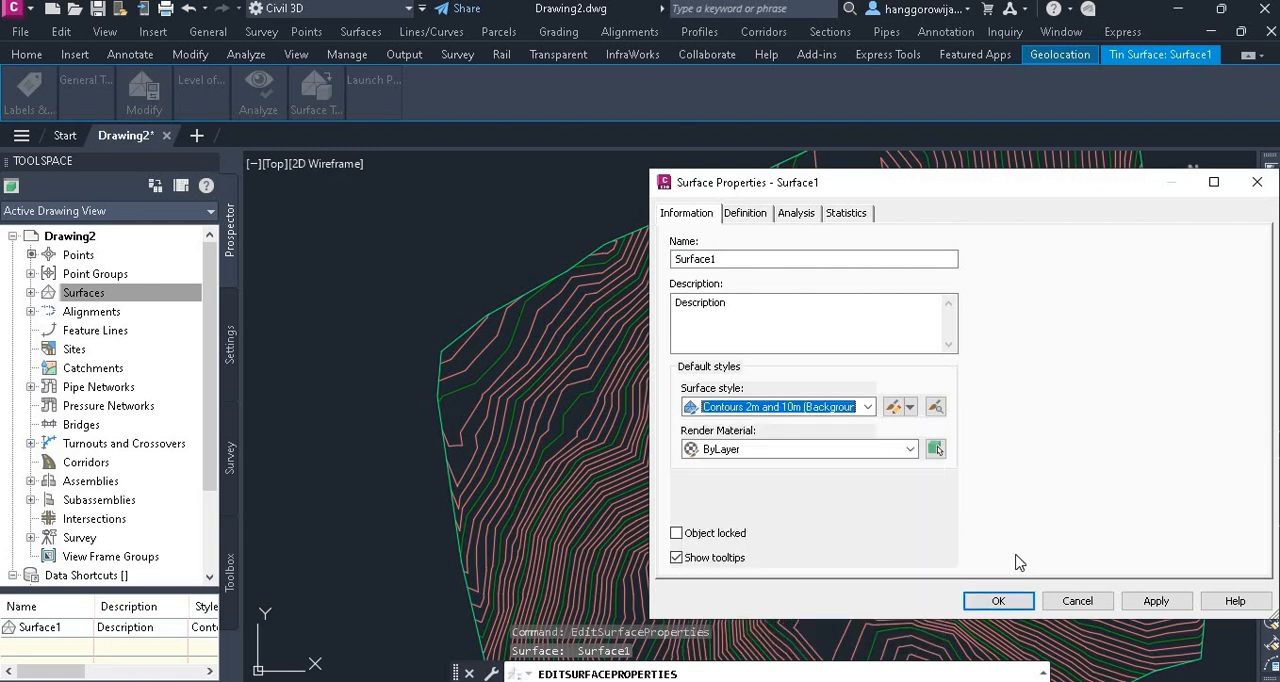
left_click(868, 407)
left_click(840, 515)
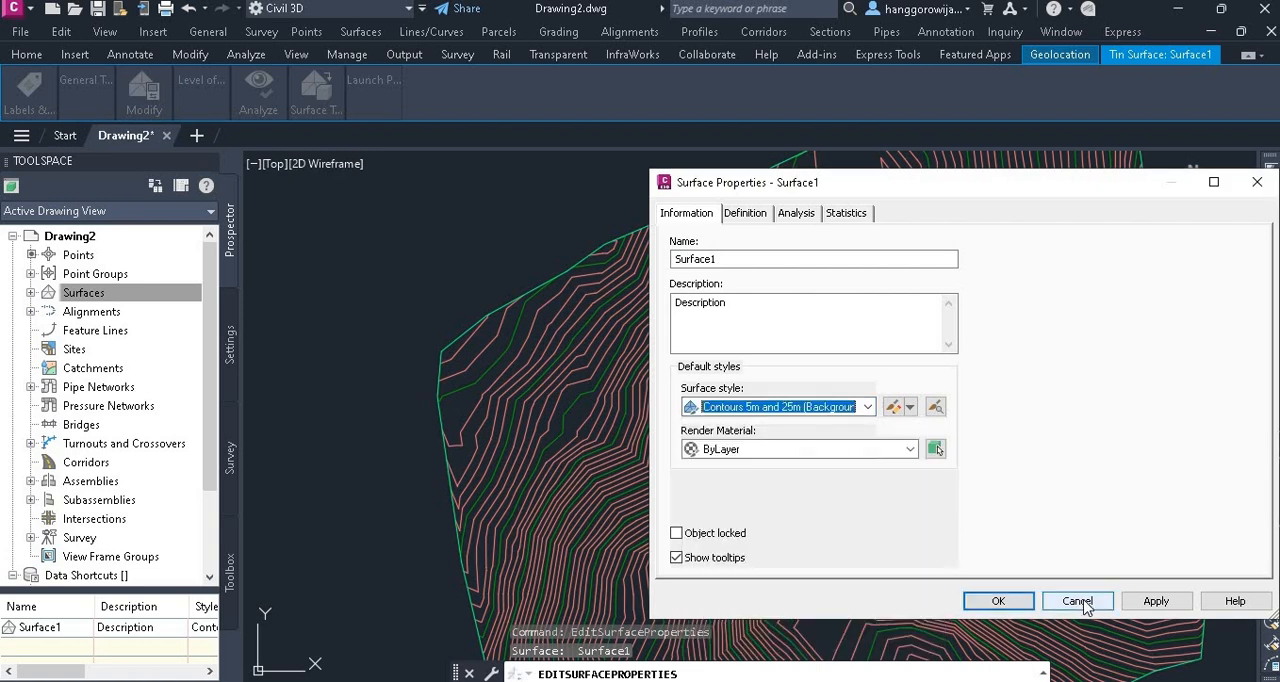
left_click(1153, 603)
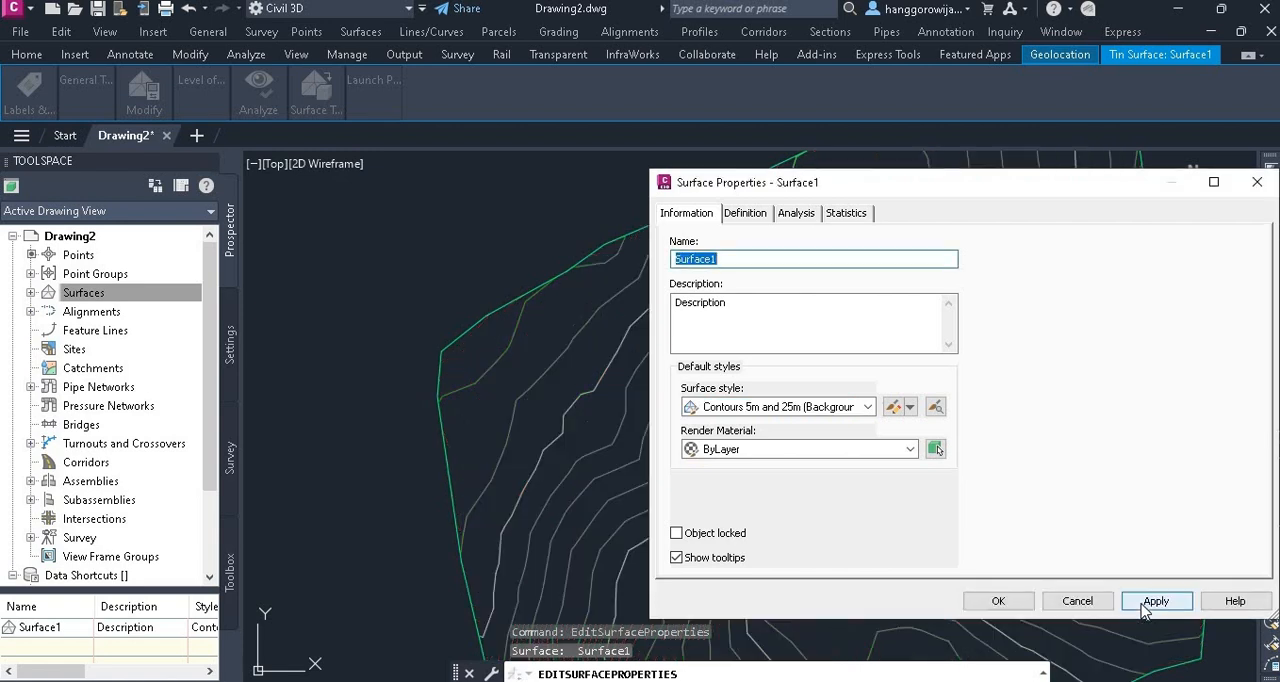
Open the surface's Contours 5m and 25m (Background) style for editing and show its contour interval settings
left_click(868, 407)
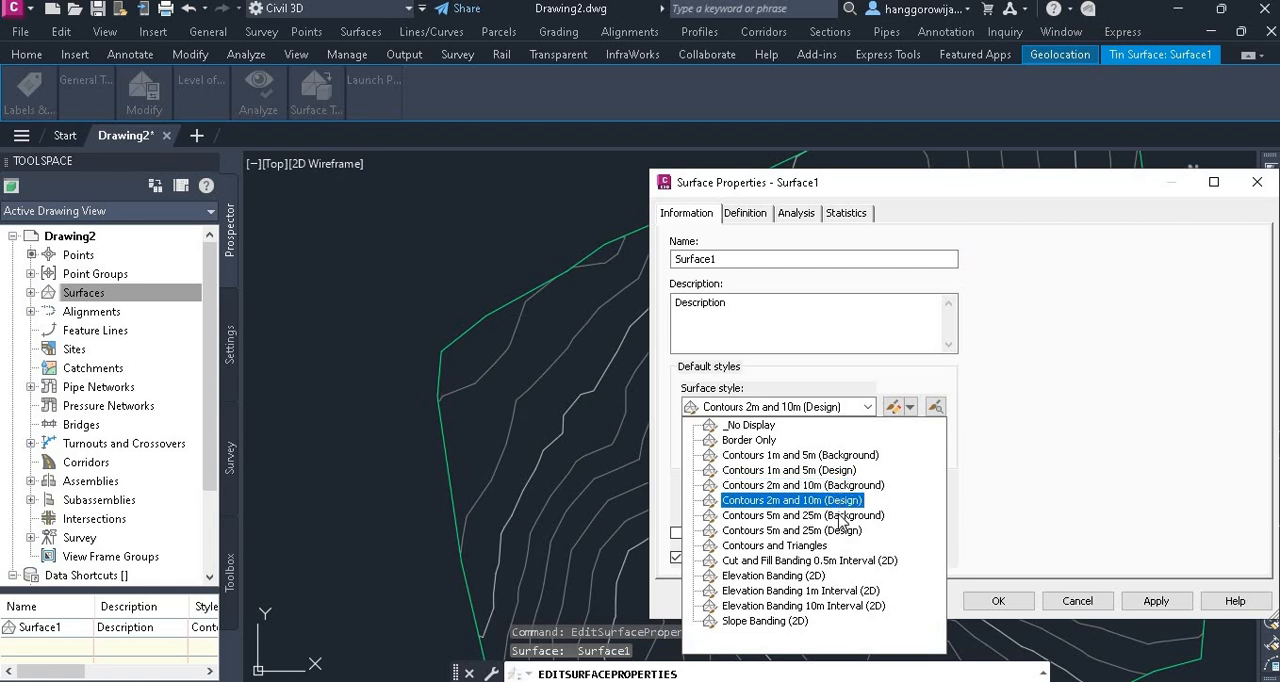
left_click(952, 462)
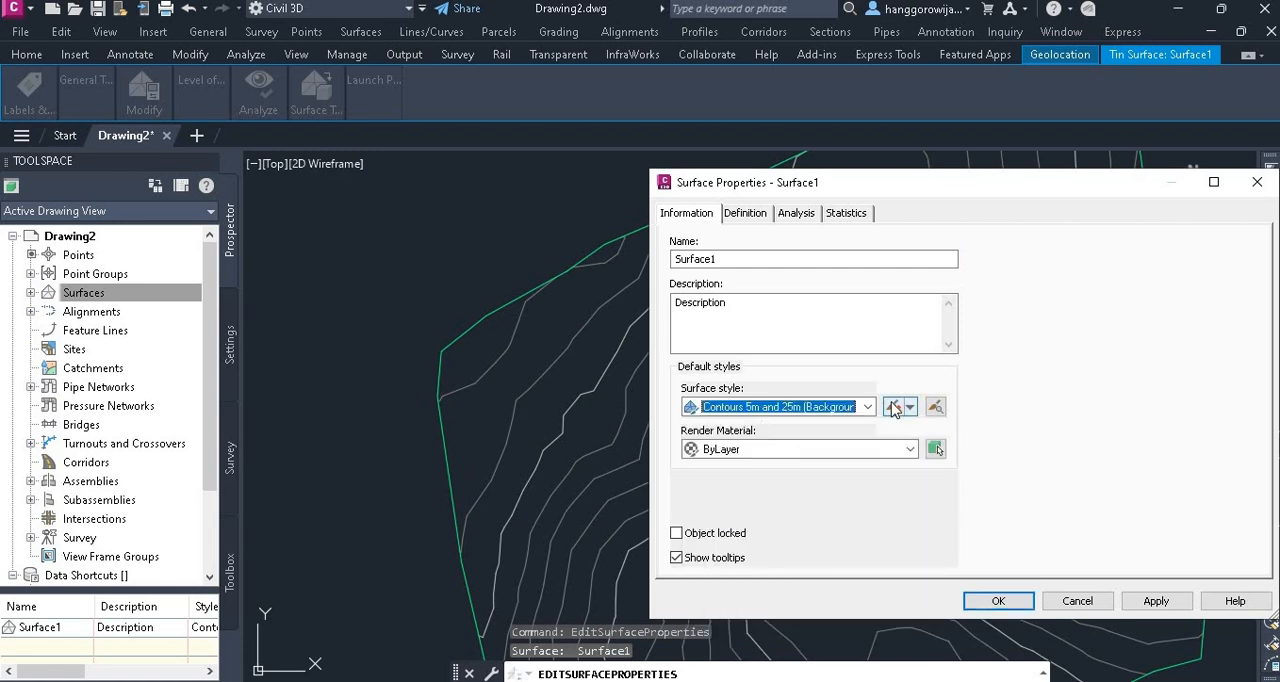
left_click(898, 407)
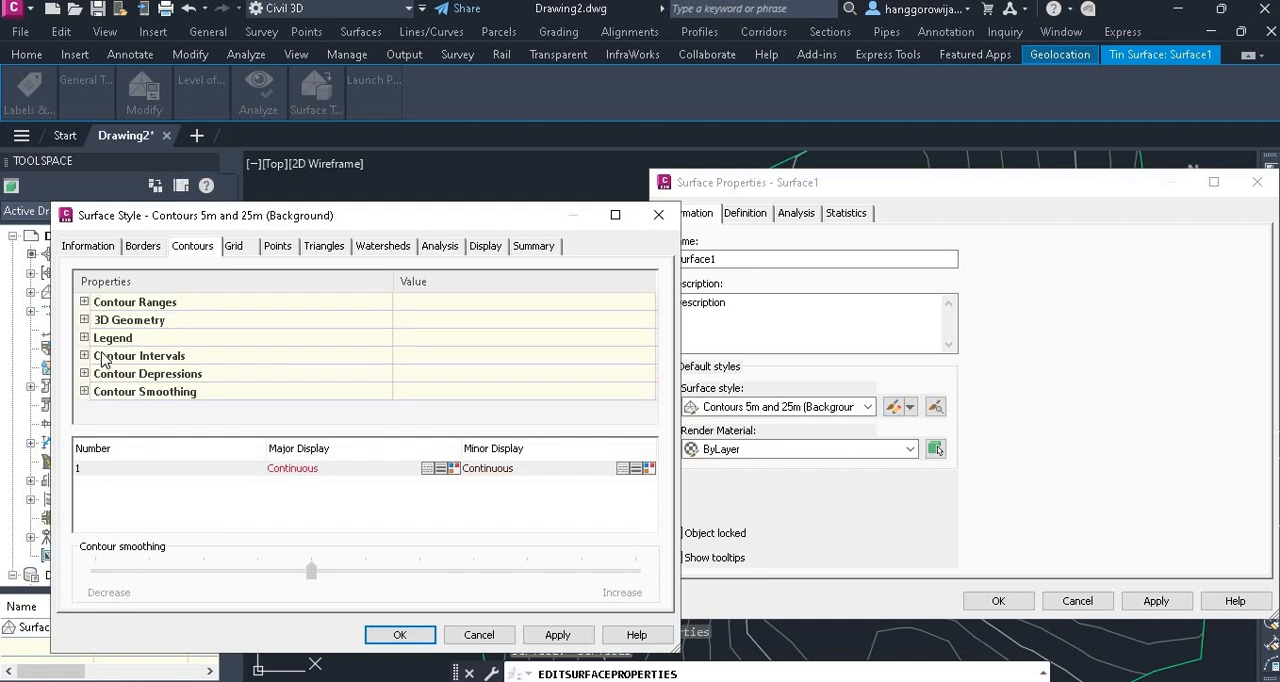
left_click(85, 356)
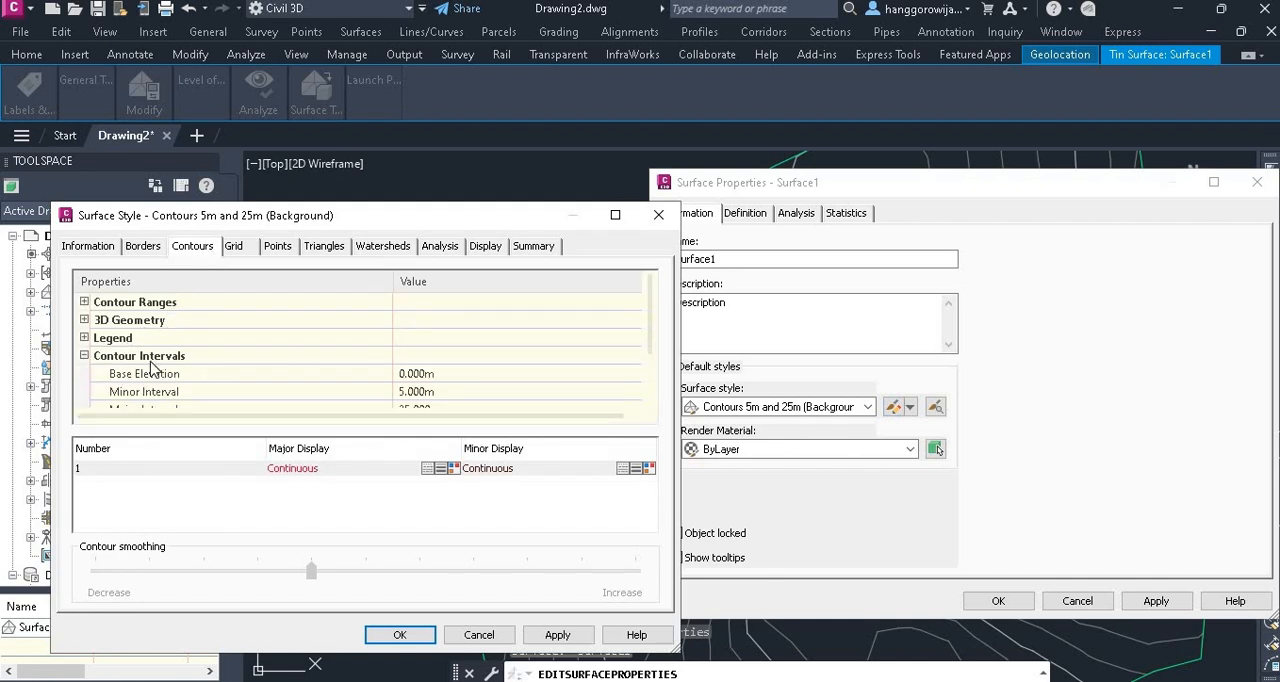
scroll(400, 350, "down", 2)
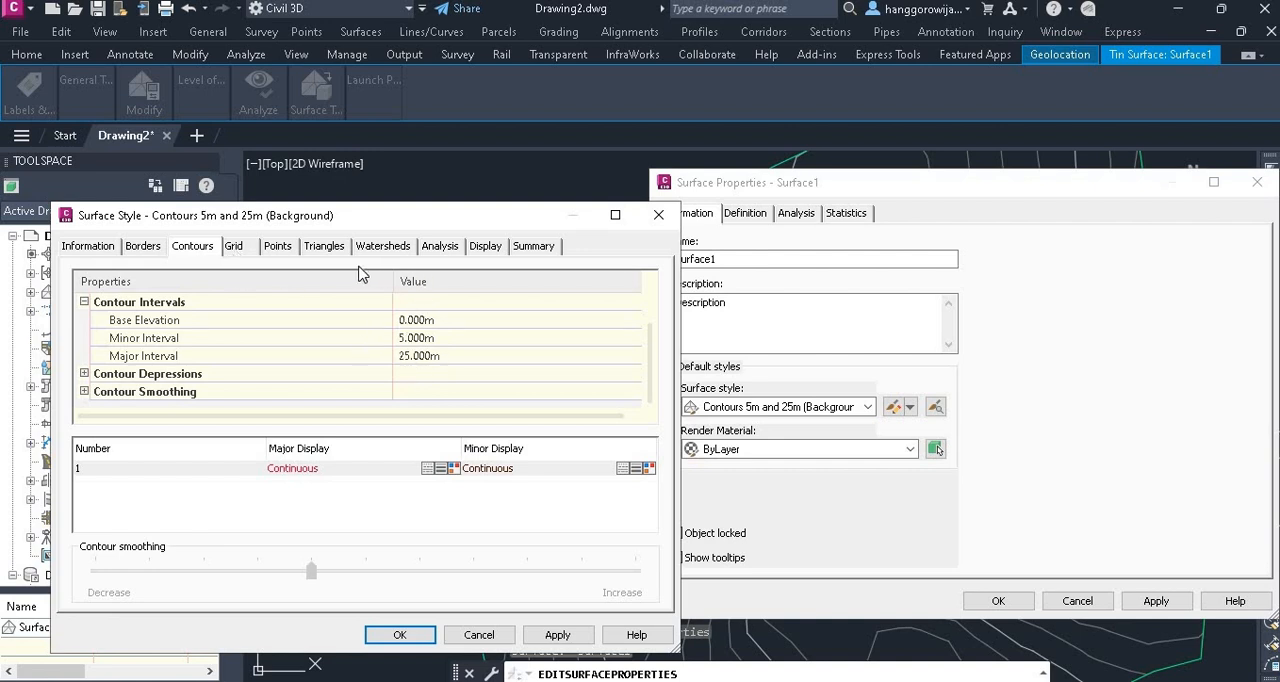
Set Smooth Contours to True in the surface style, raise the smoothing to about three quarters of its range, and accept the style and surface properties
left_click(84, 391)
left_click_drag(647, 331, 649, 362)
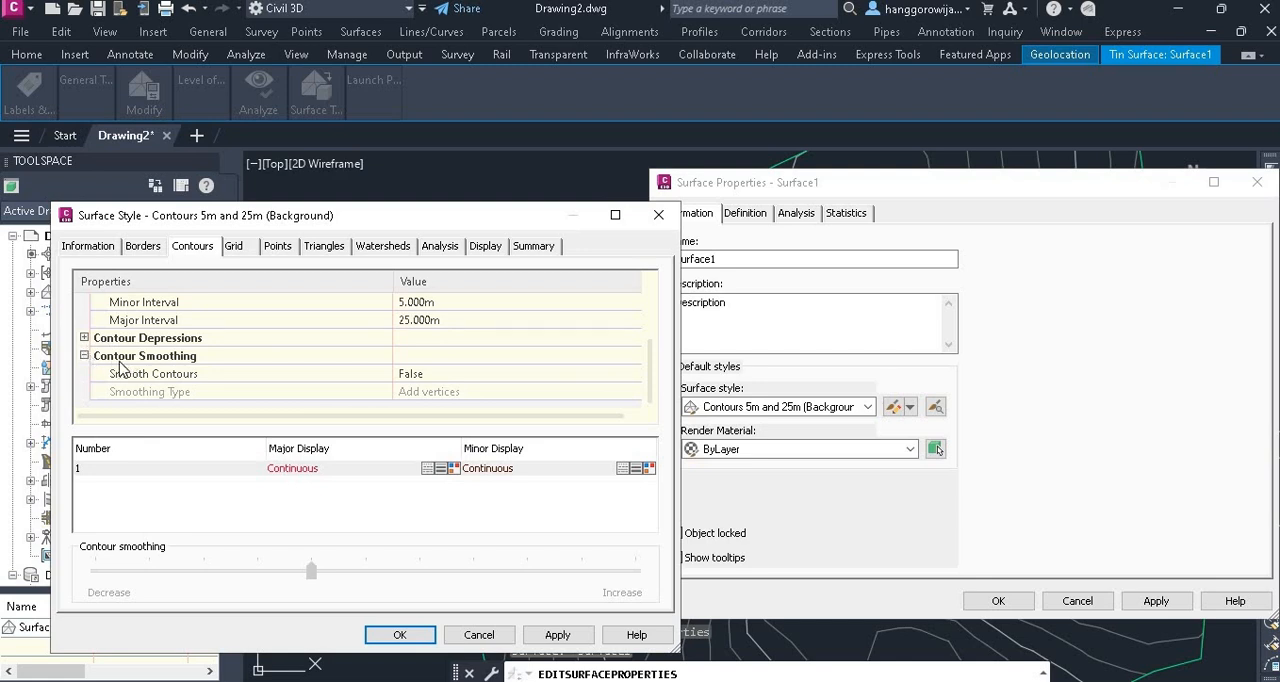
left_click(420, 380)
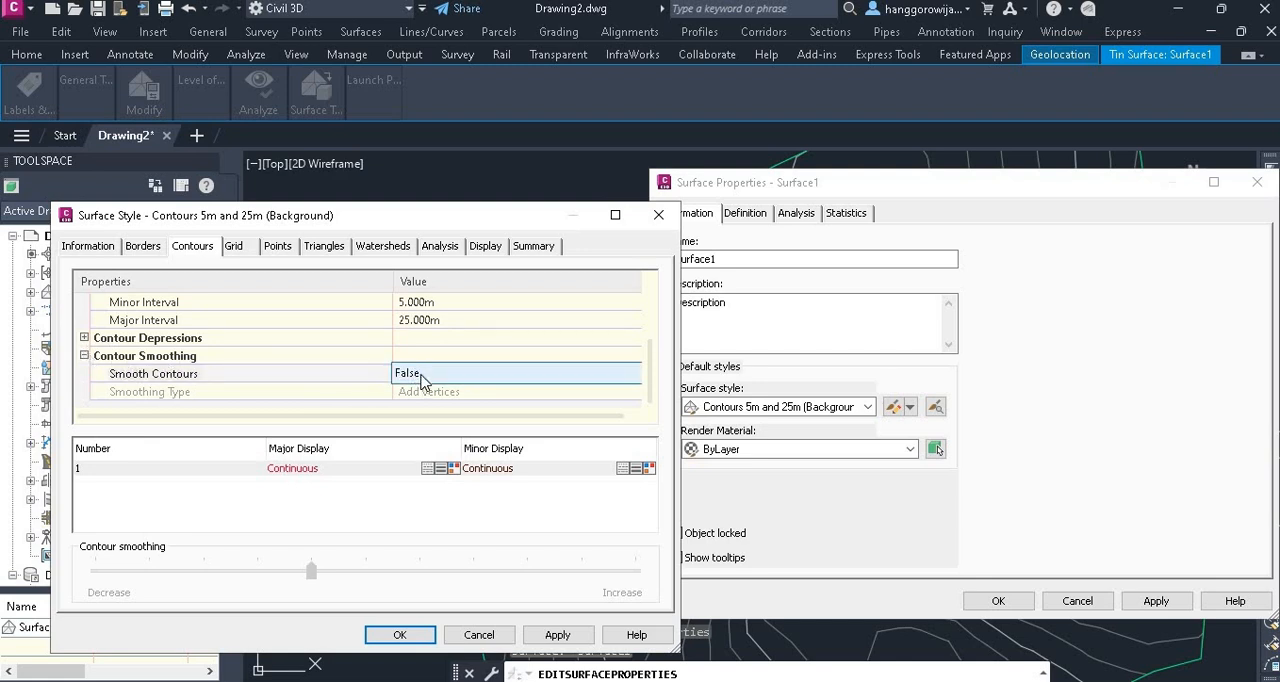
left_click(422, 381)
left_click(428, 408)
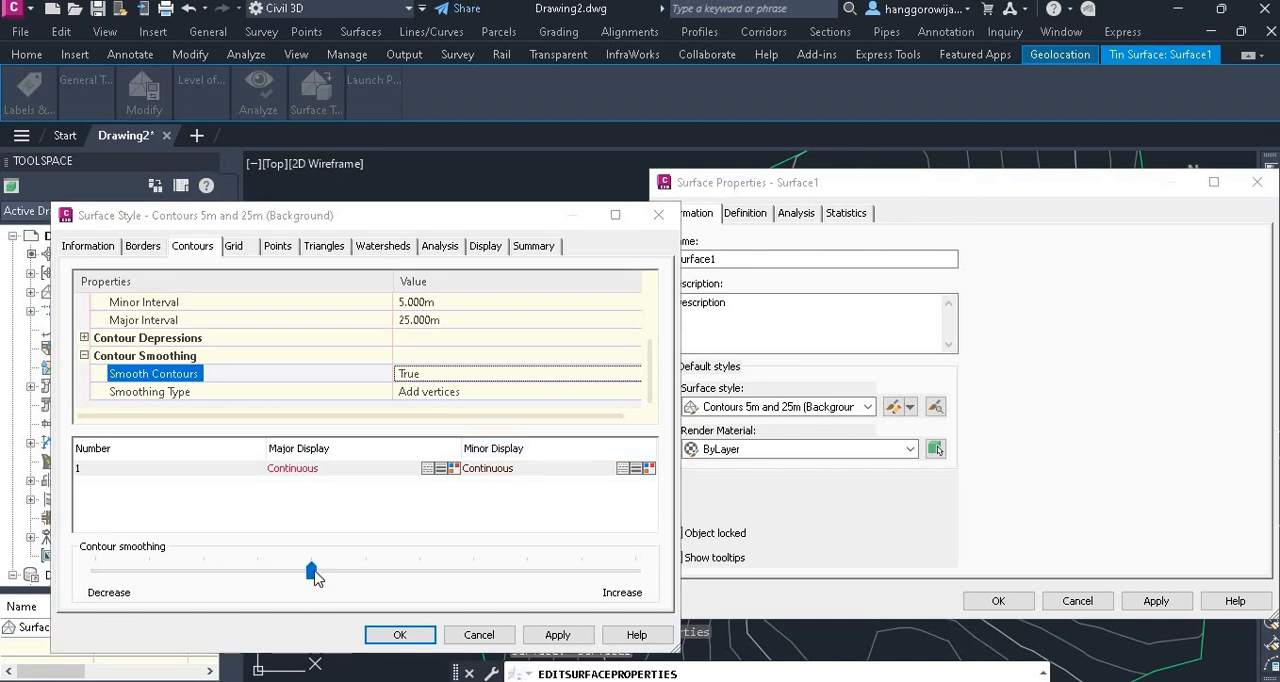
left_click_drag(312, 571, 518, 578)
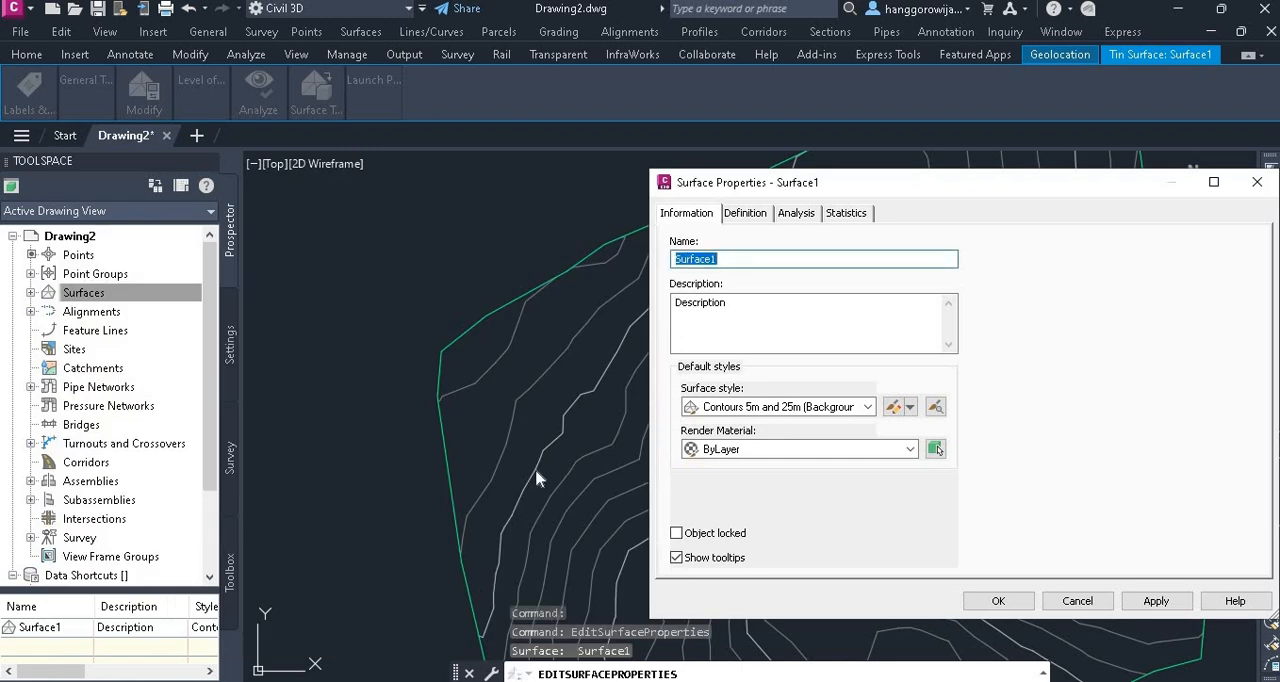
left_click_drag(177, 245, 85, 161)
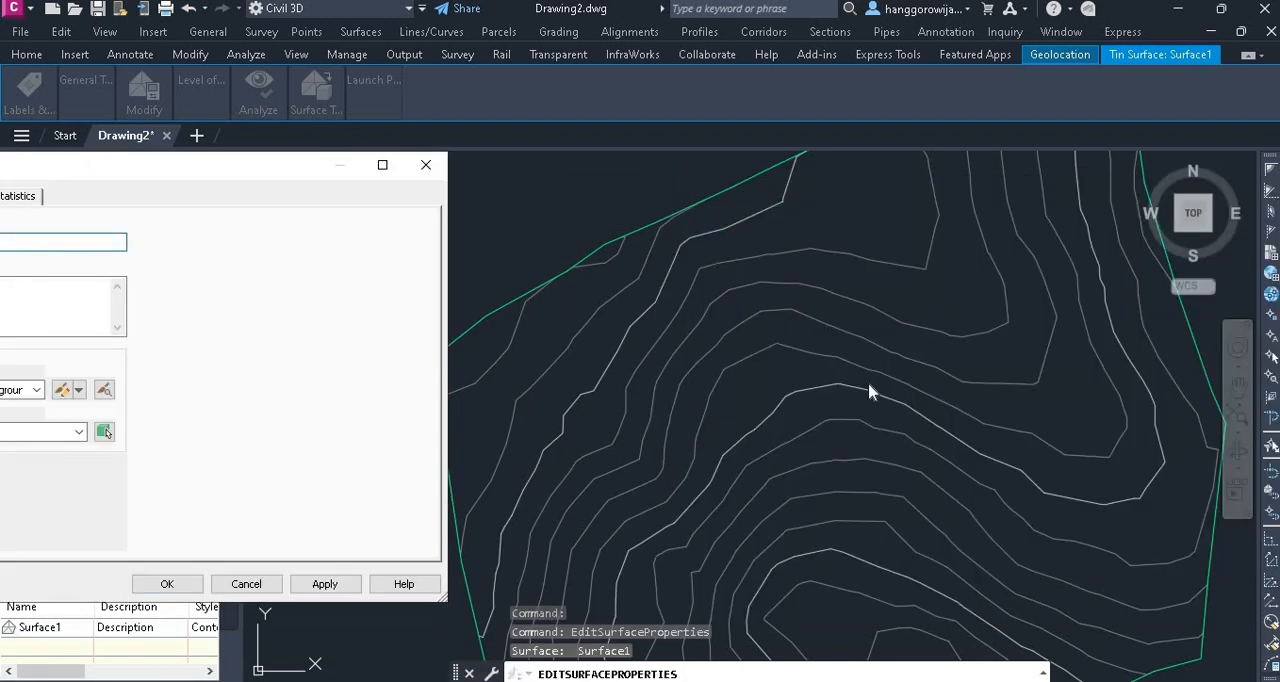
left_click(180, 583)
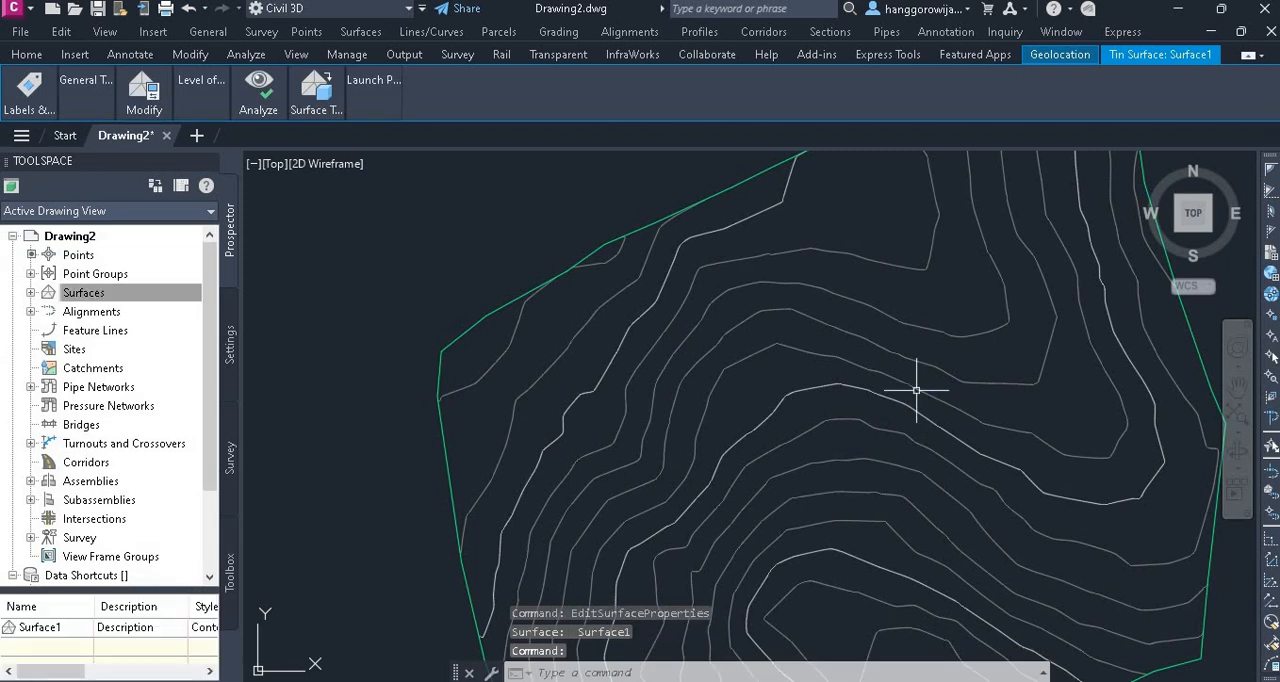
Select the smoothed contour surface in the drawing
scroll(1086, 457, "up", 3)
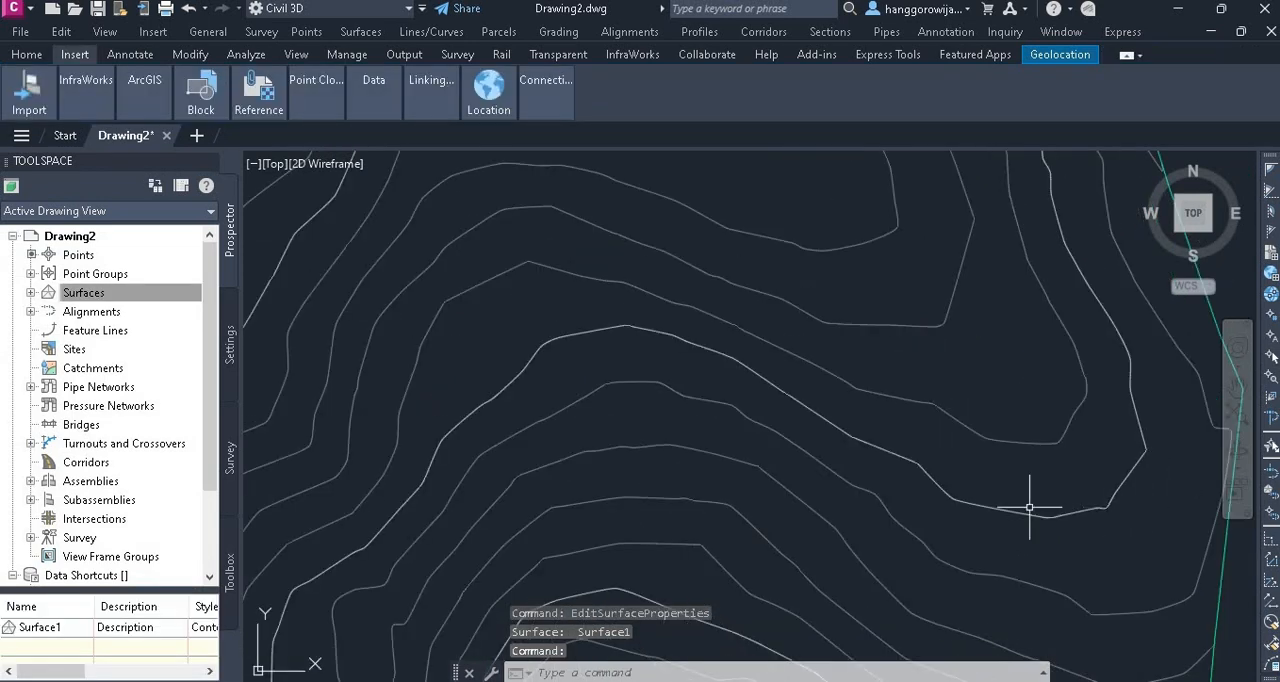
scroll(855, 505, "down", 4)
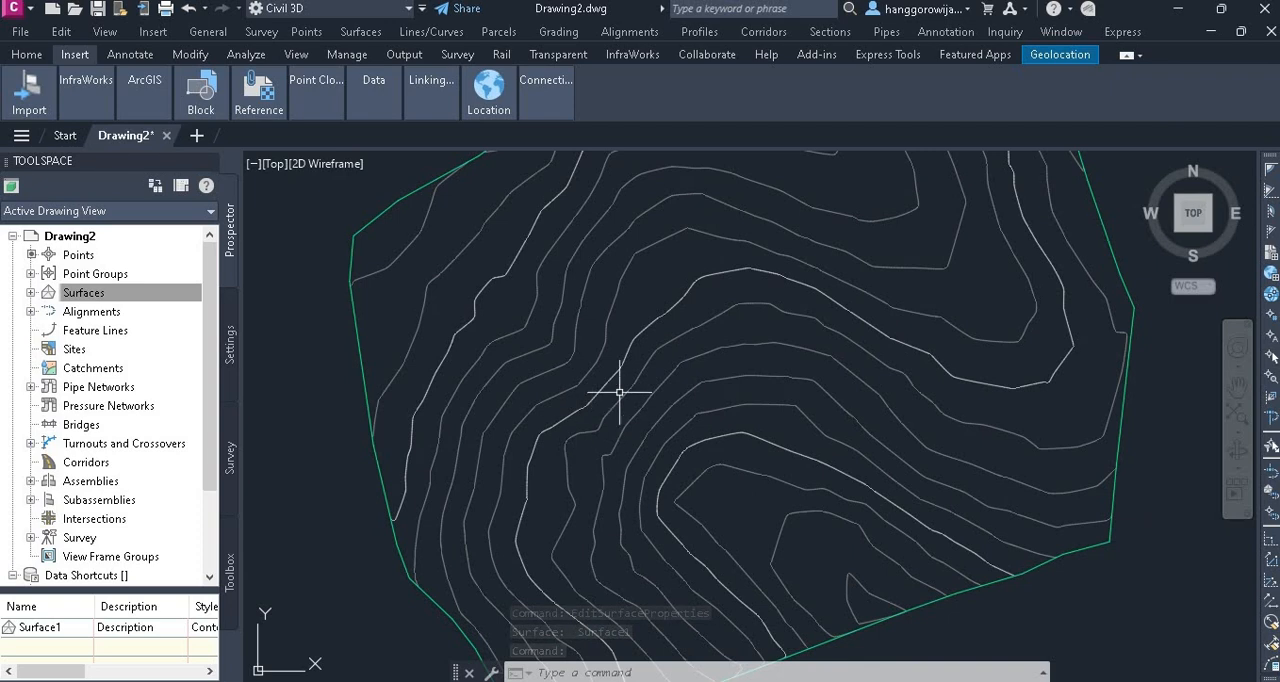
scroll(814, 422, "down", 4)
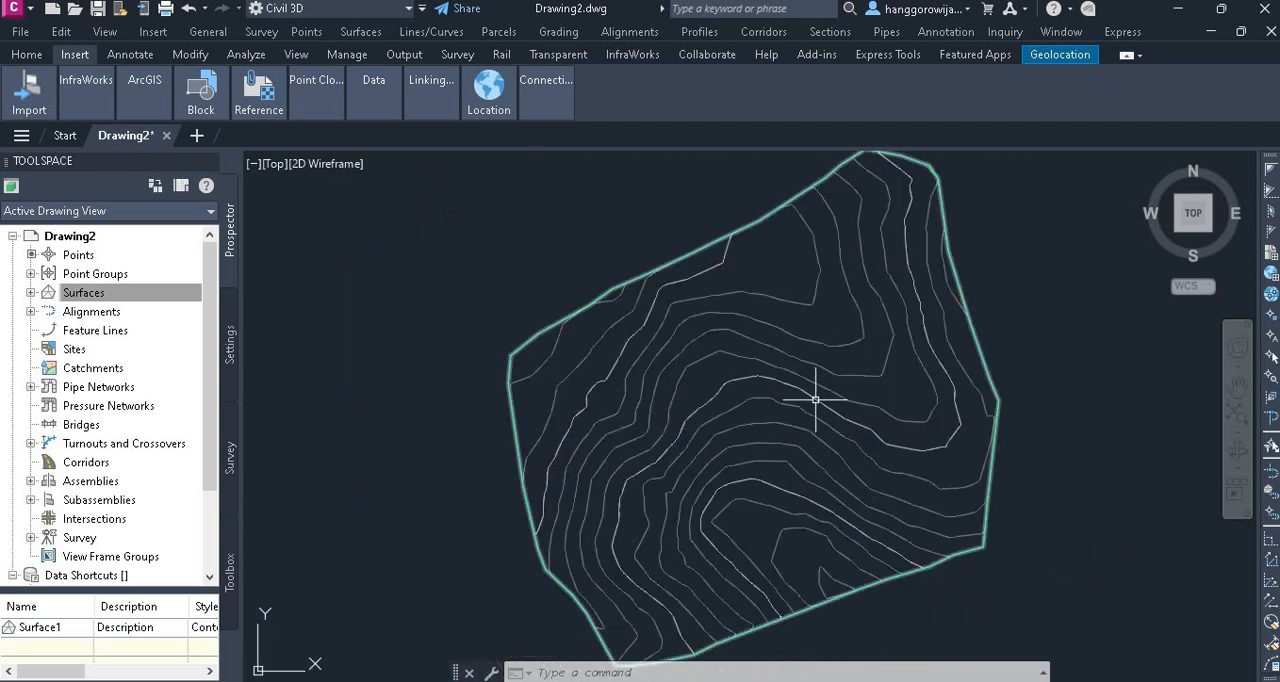
scroll(671, 355, "up", 2)
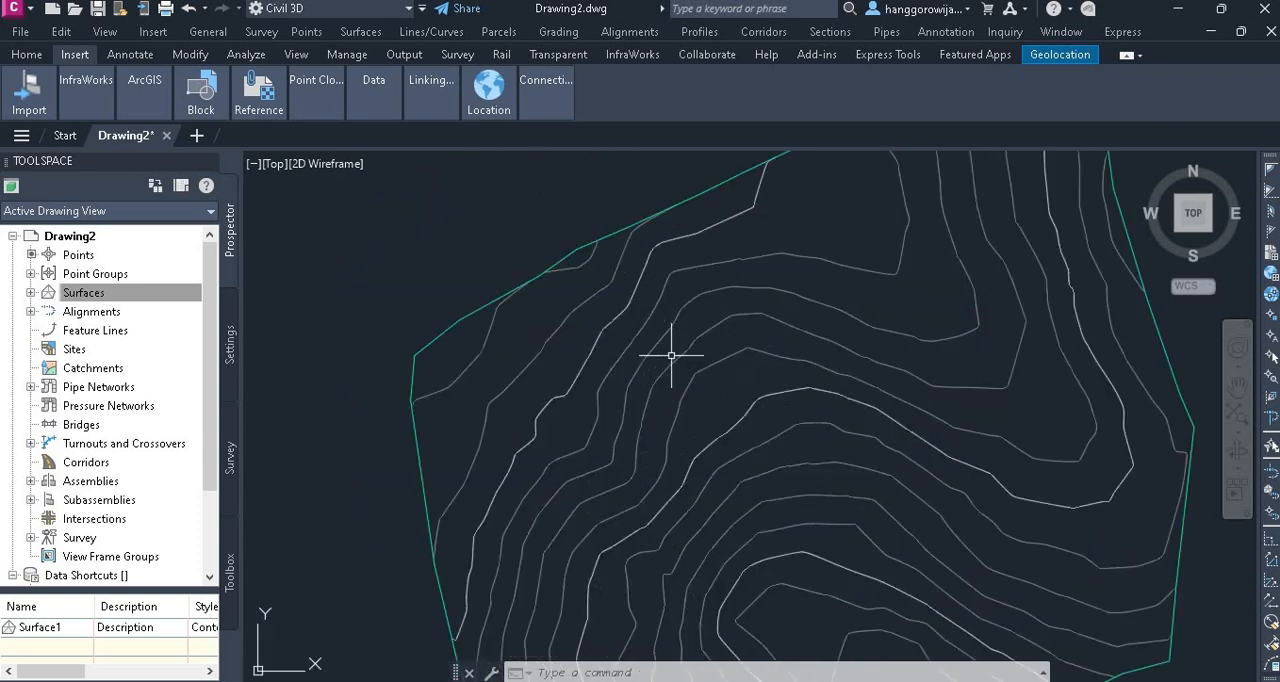
left_click(636, 358)
left_click(634, 350)
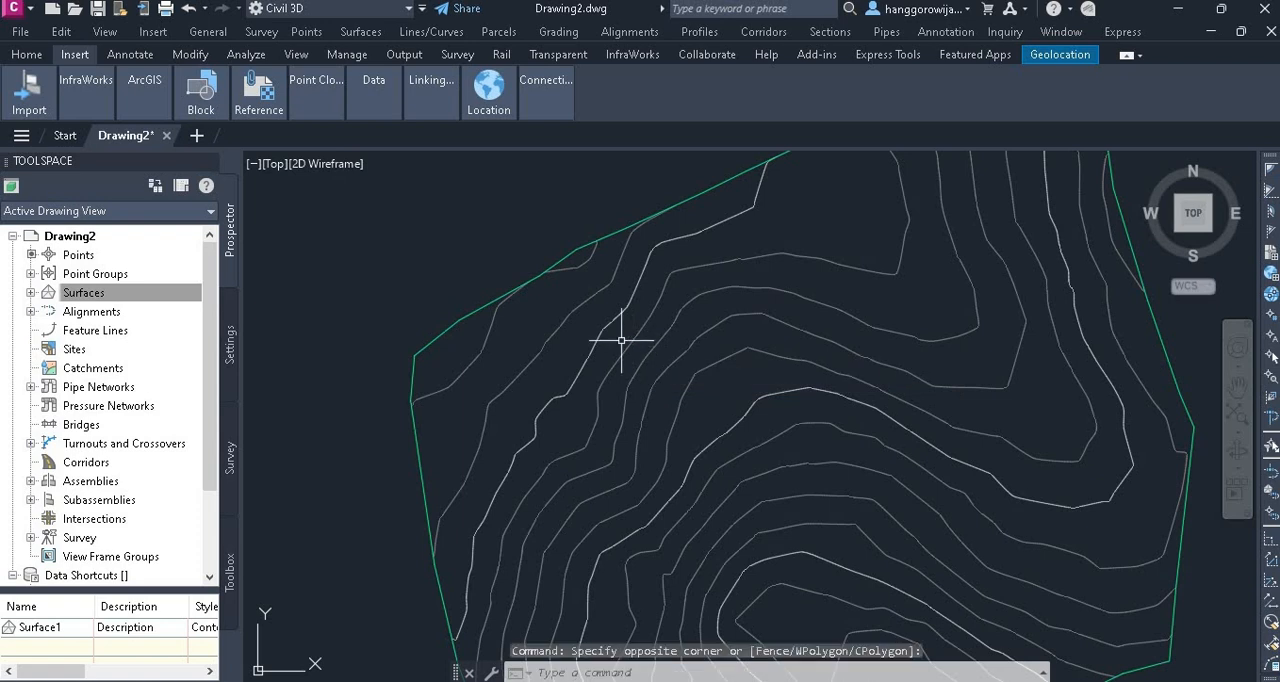
left_click(632, 342)
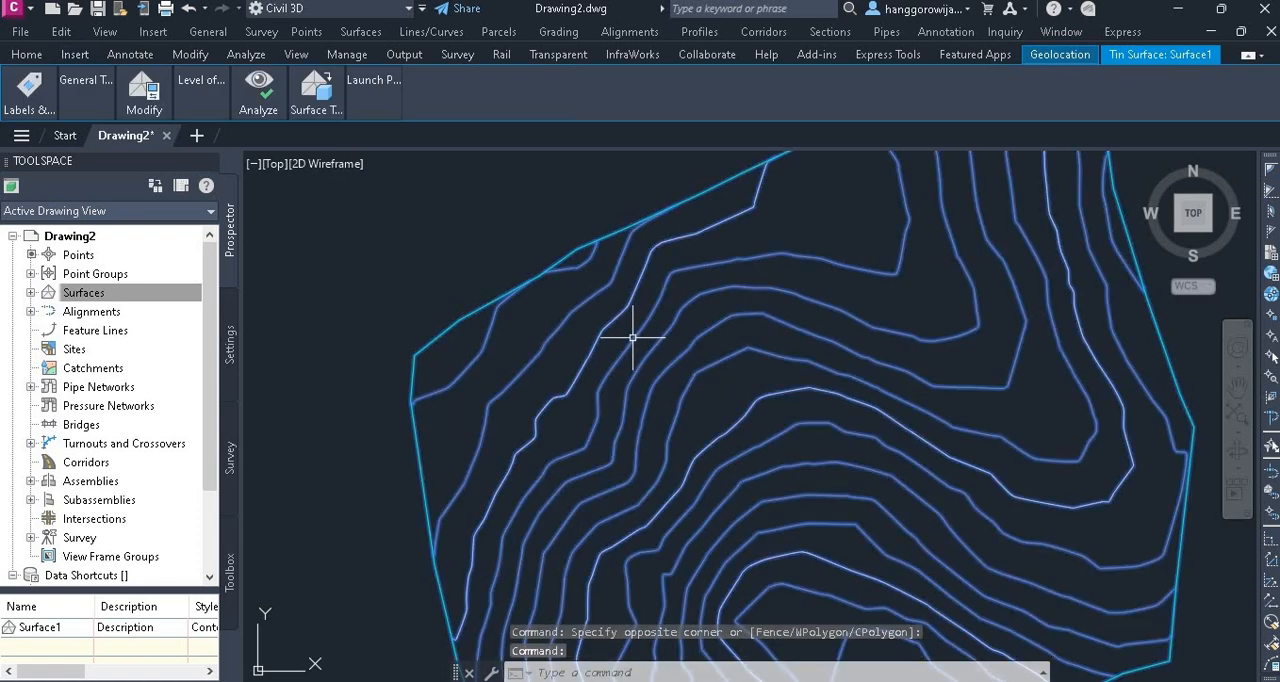
Add single contour labels to the 75, 80, 85, 90, 95 and 100 m contours, working from the northwest toward the southeast
scroll(850, 345, "up", 2)
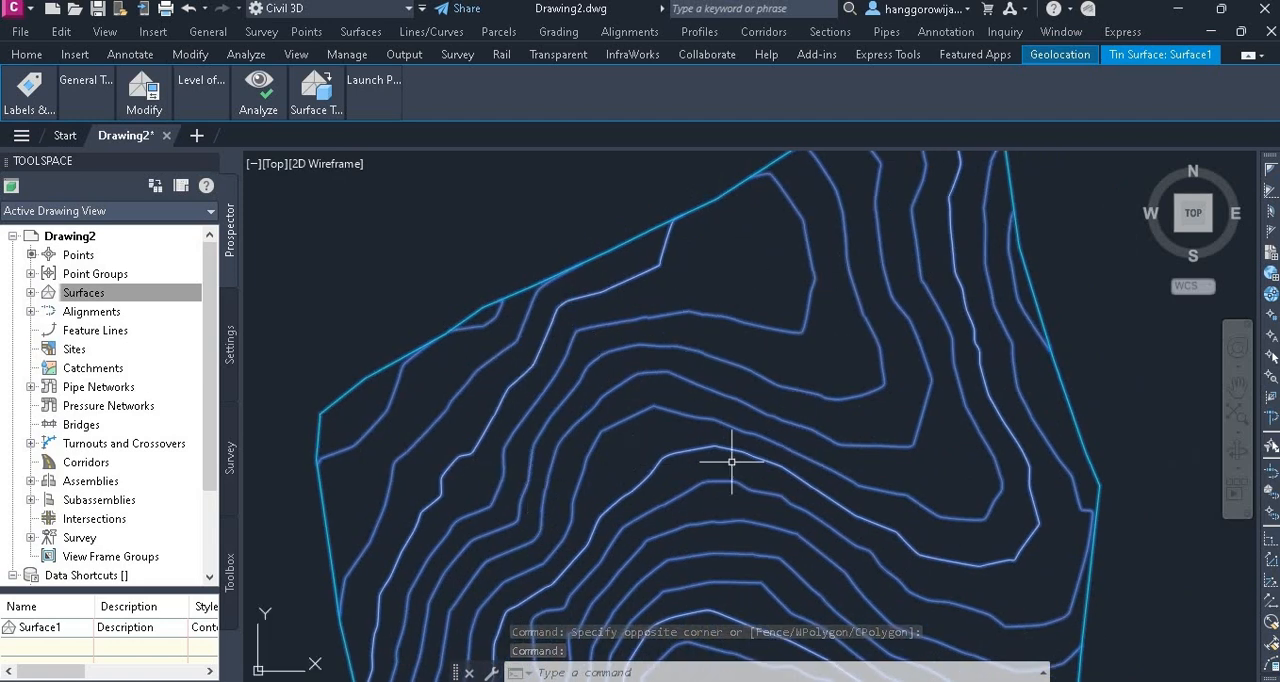
left_click(29, 95)
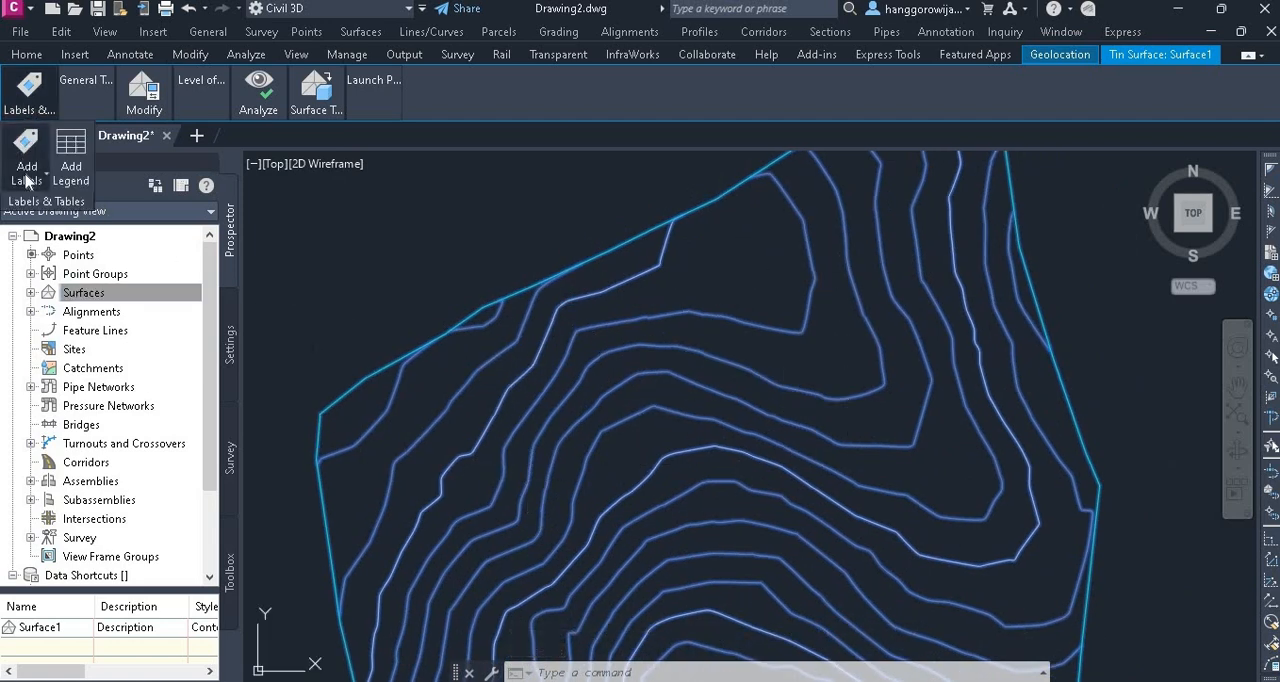
left_click(27, 178)
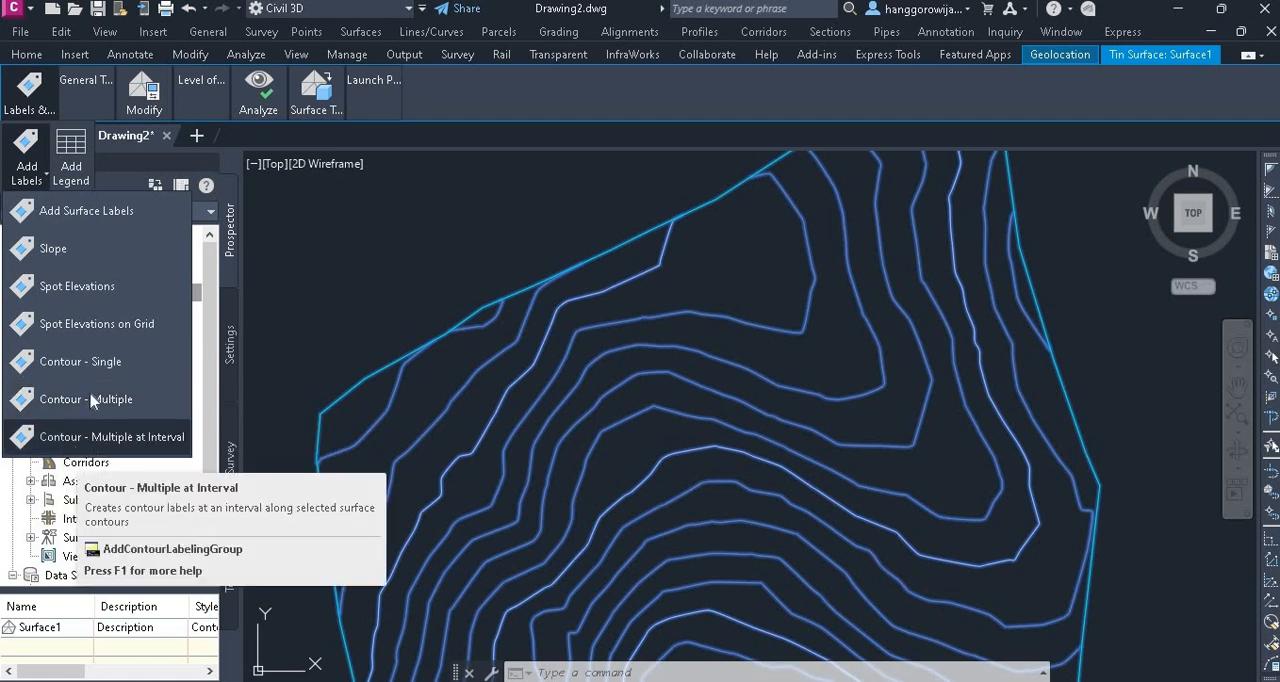
left_click(92, 362)
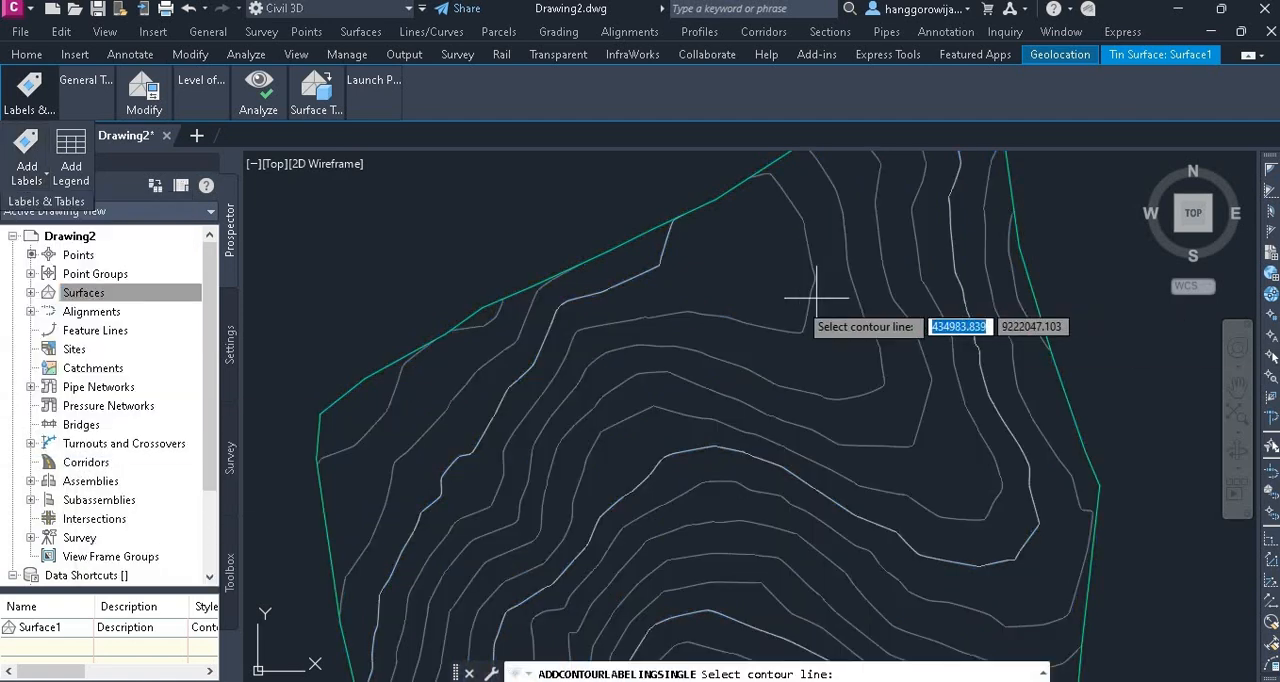
left_click(626, 281)
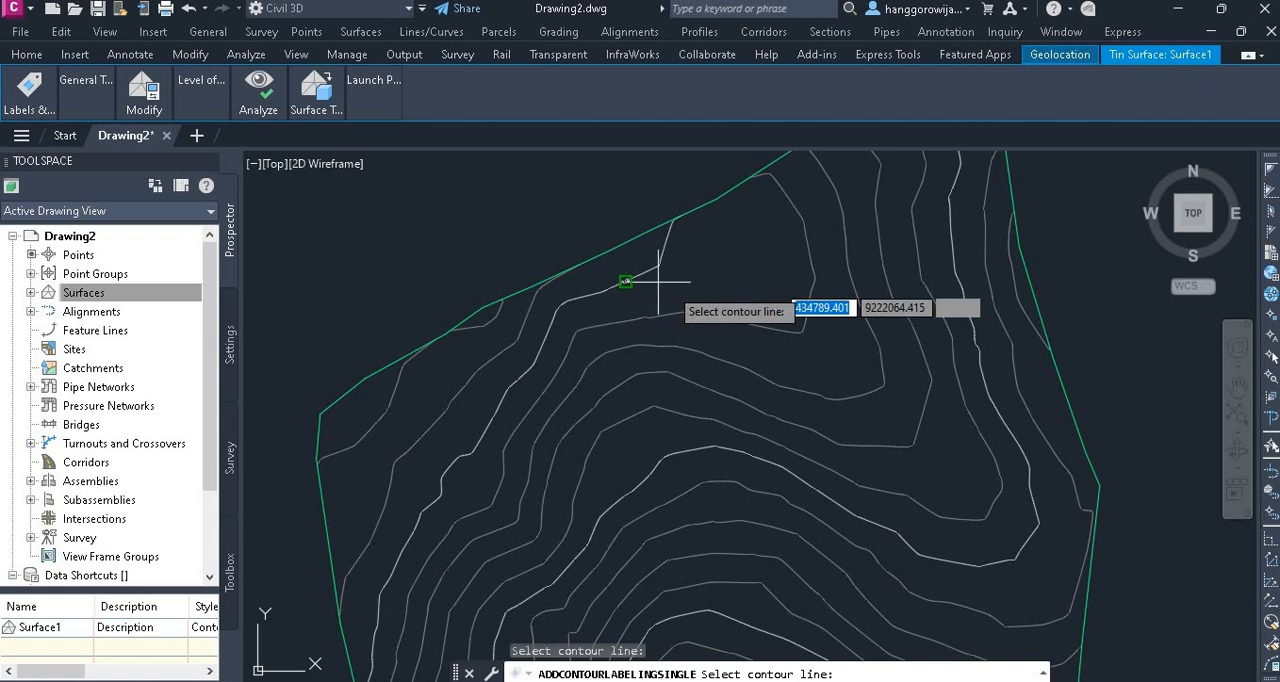
left_click(752, 324)
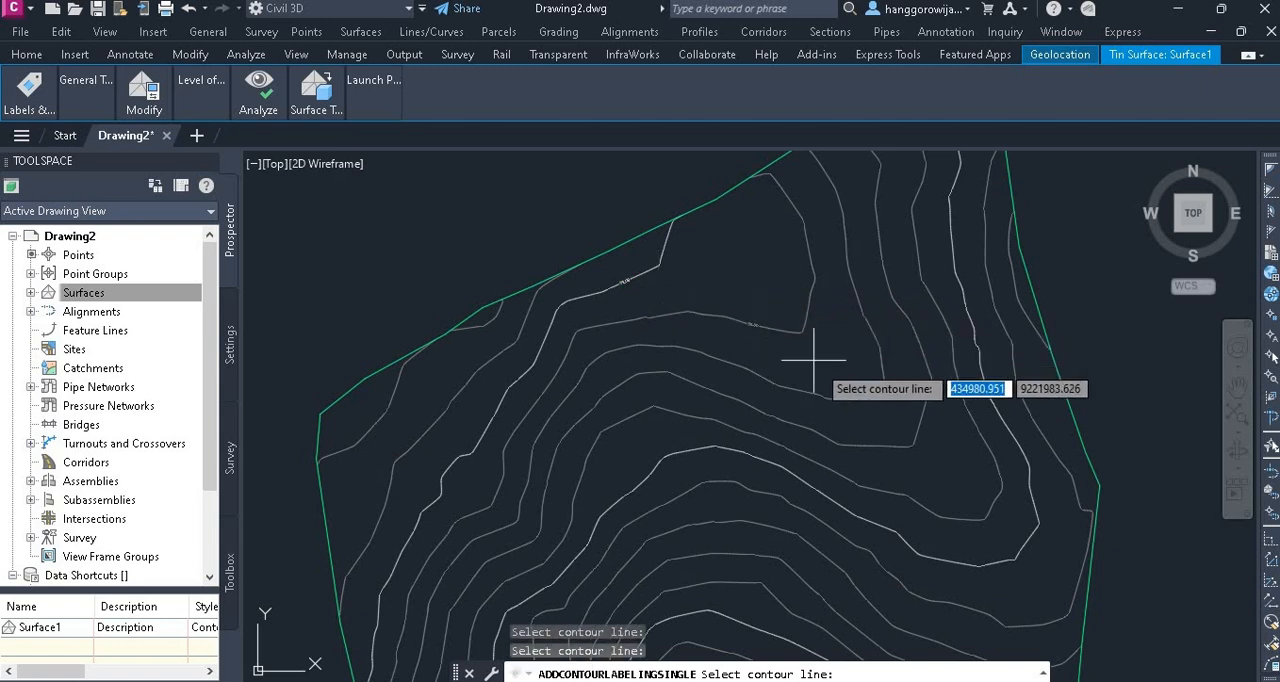
left_click(845, 399)
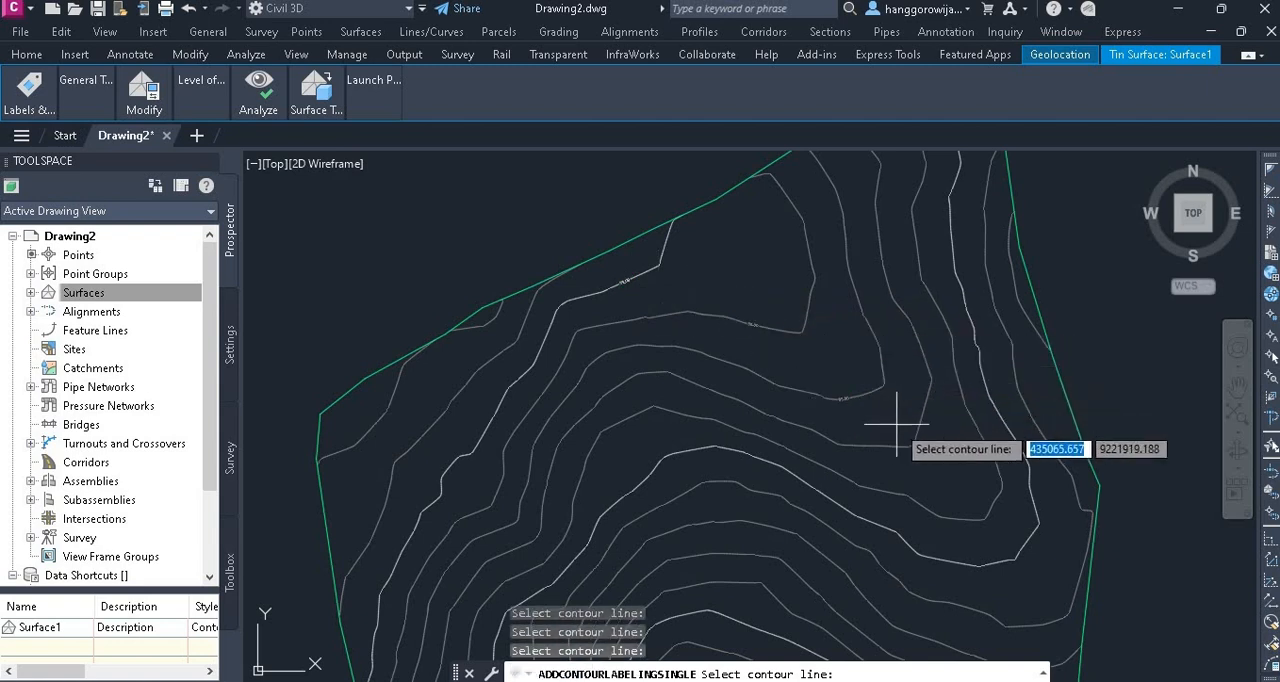
left_click(900, 446)
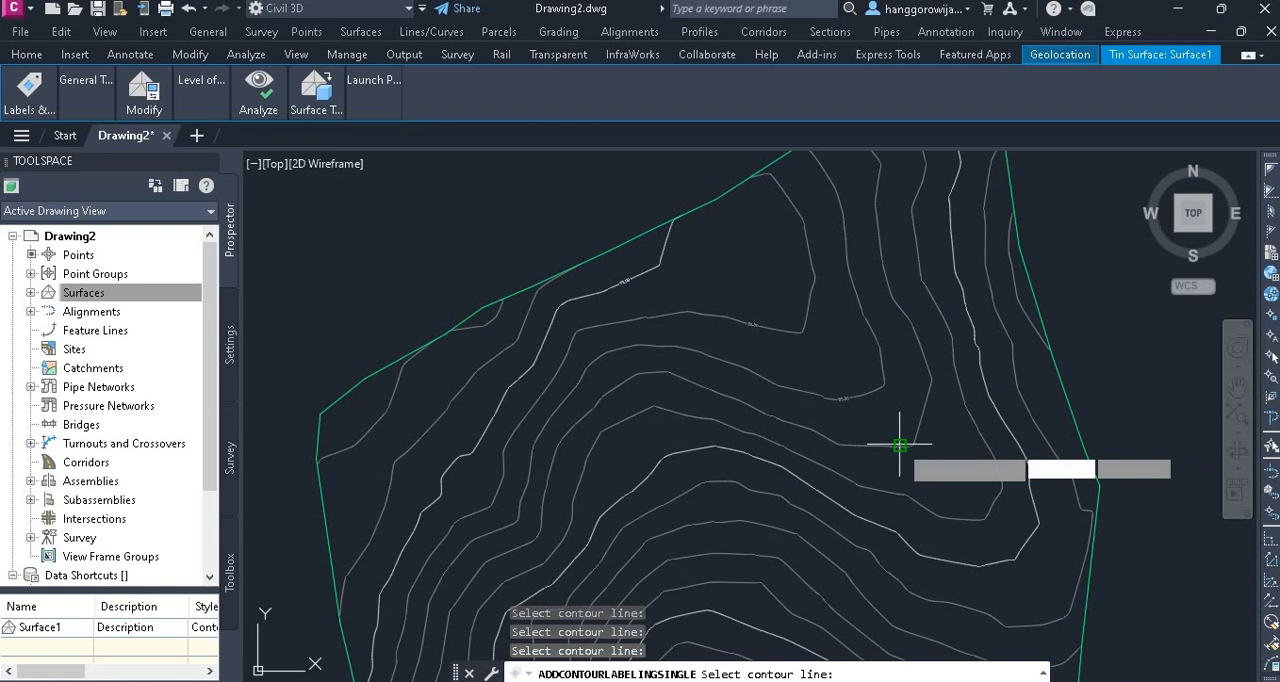
left_click(953, 517)
left_click(1003, 561)
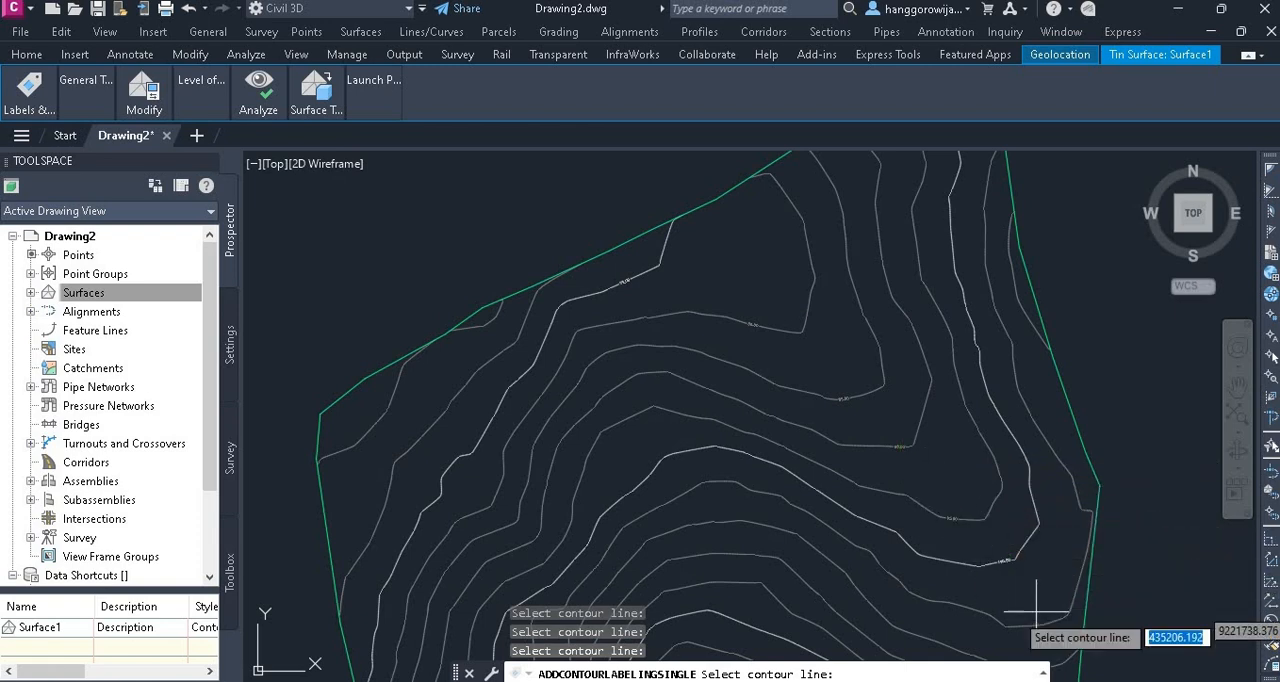
Add single contour labels to the 105, 110 and 115 m contours near the surface's southeast edge
scroll(1046, 610, "down", 2)
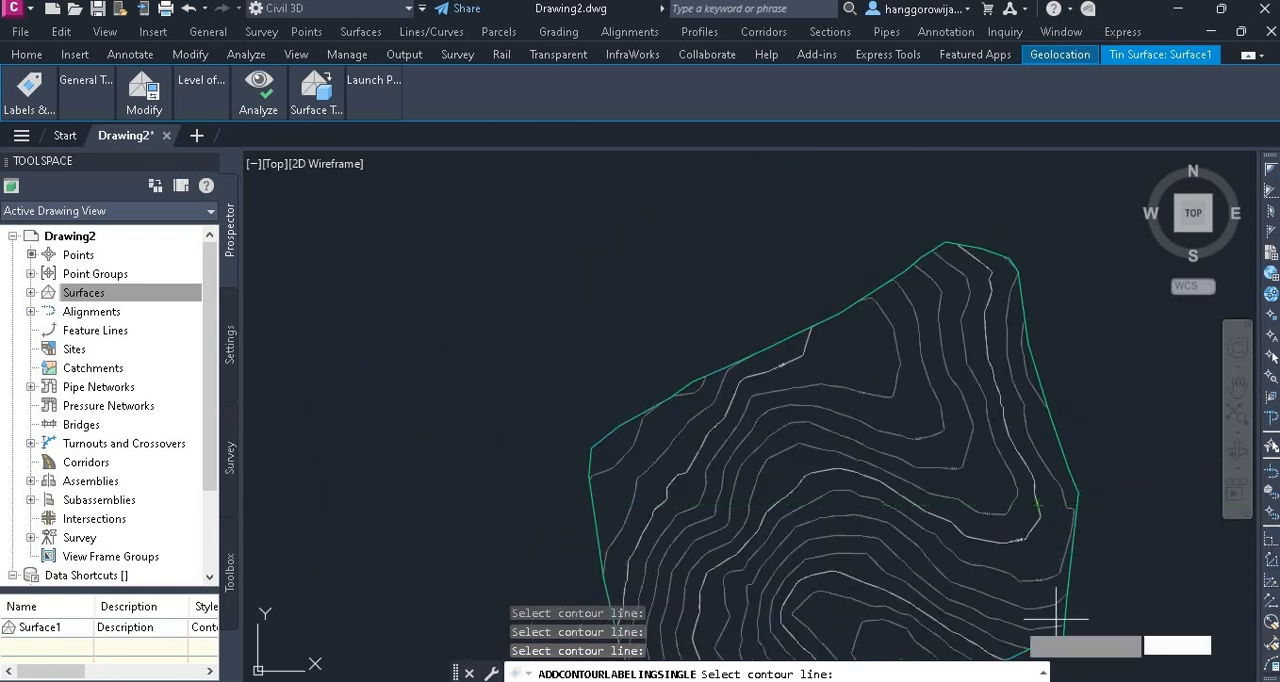
scroll(1056, 620, "up", 5)
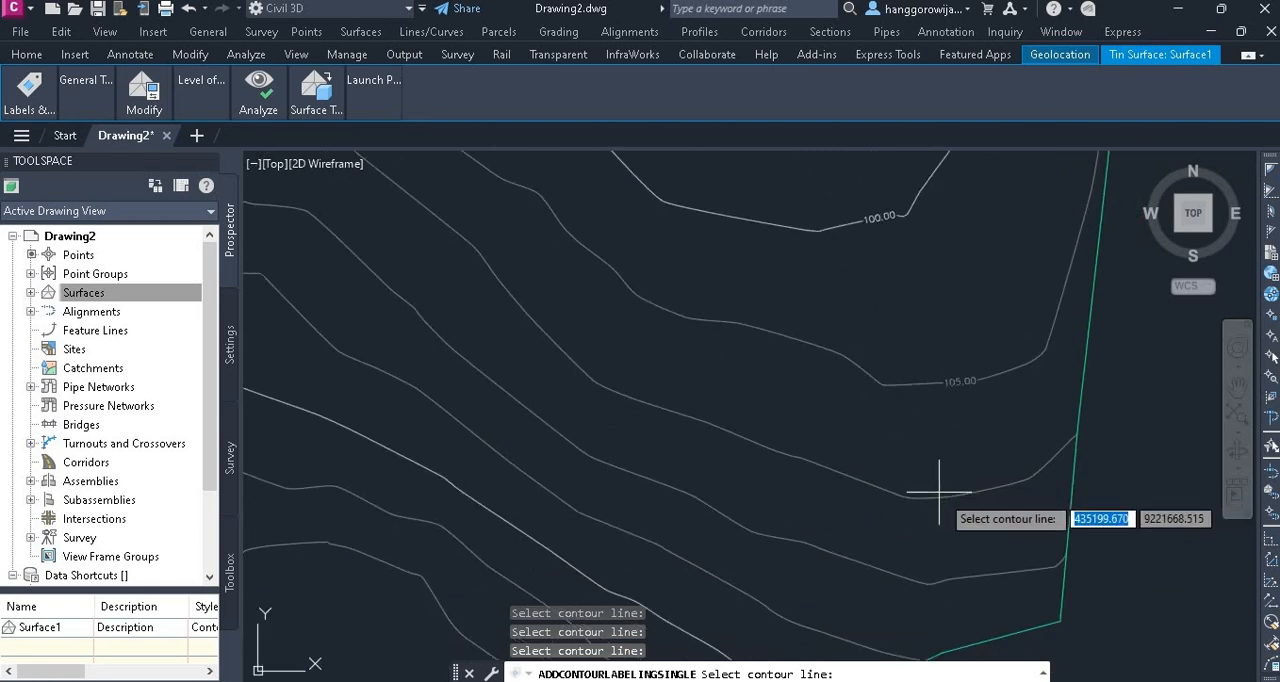
left_click(940, 493)
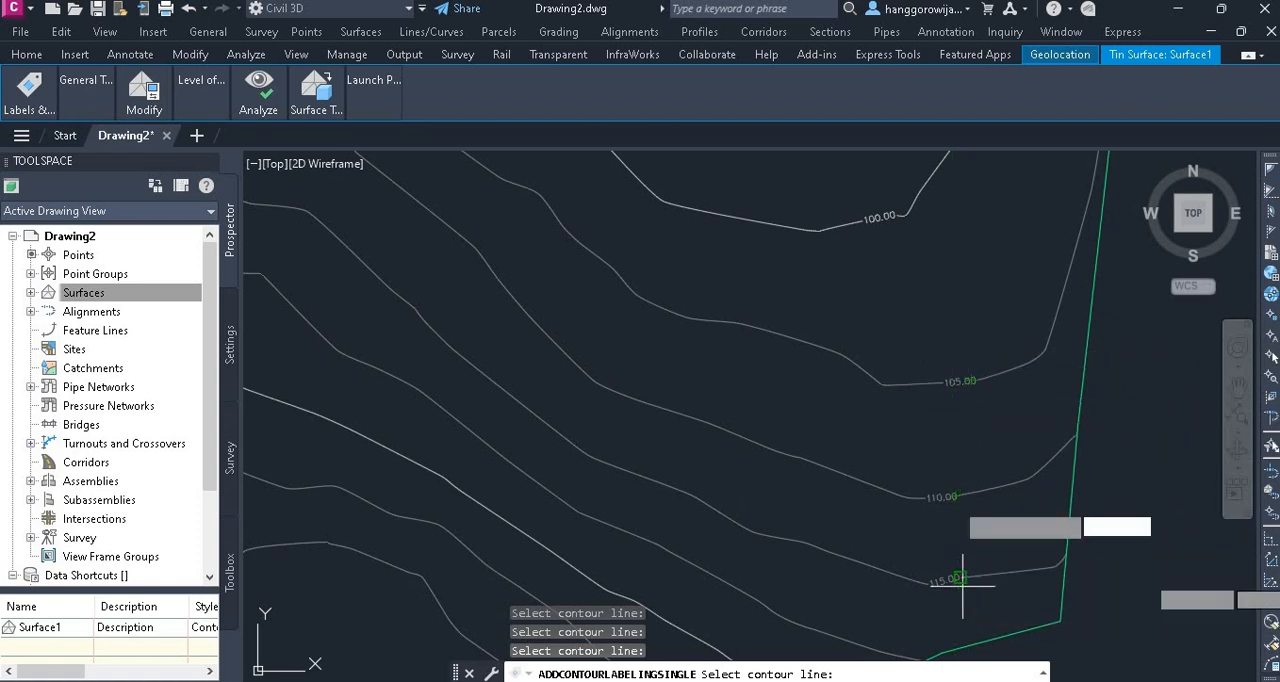
Examine the elevation labels placed on the contours and their legibility across the whole surface
middle_click_drag(891, 334, 981, 586)
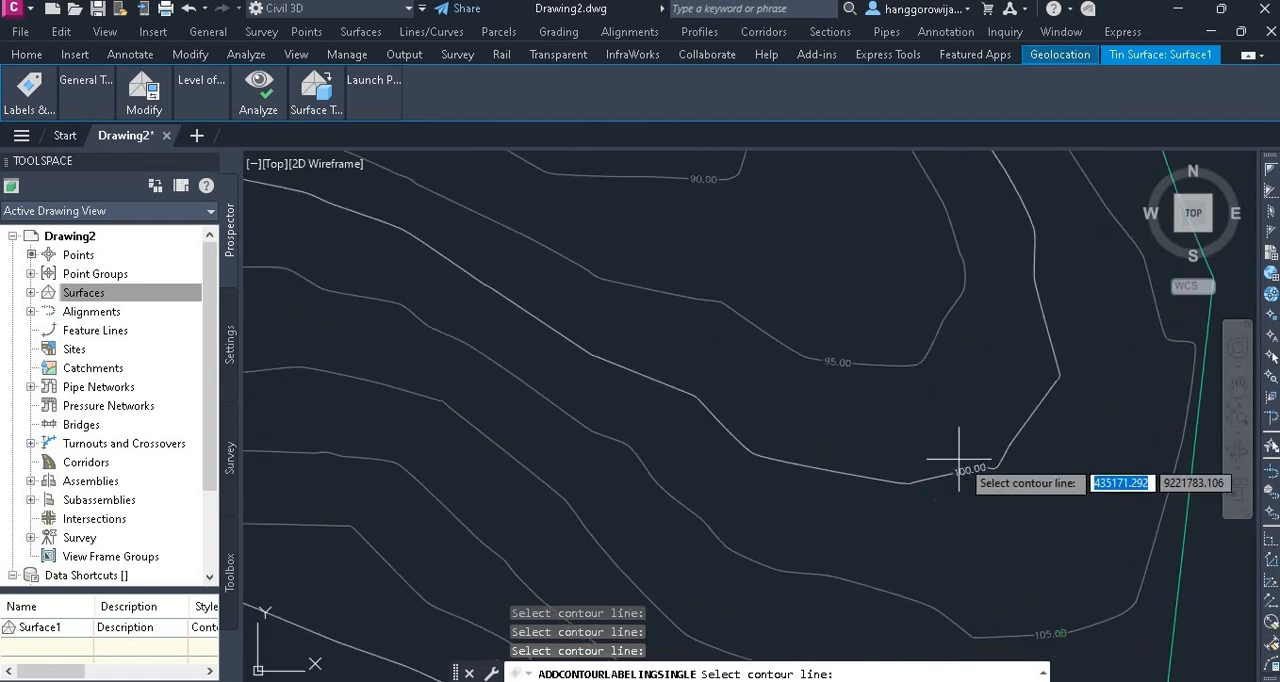
scroll(959, 459, "down", 3)
middle_click_drag(812, 328, 857, 399)
middle_click_drag(775, 304, 877, 526)
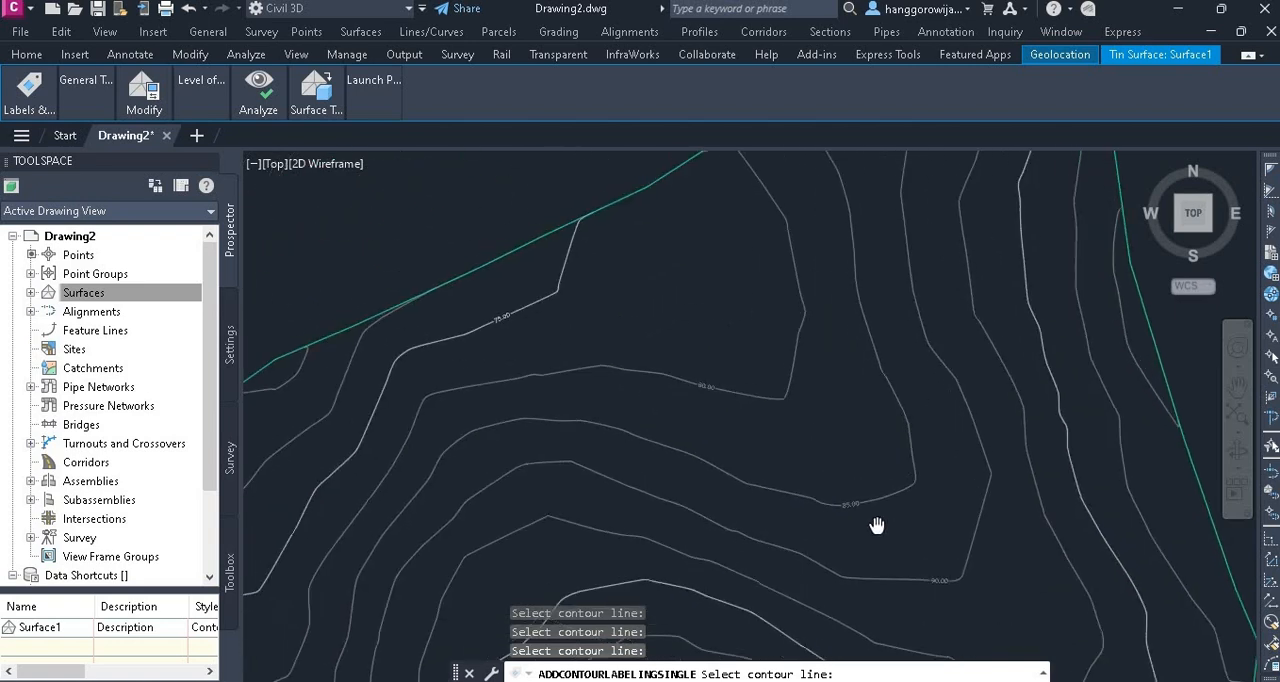
scroll(491, 310, "up", 4)
scroll(503, 313, "down", 2)
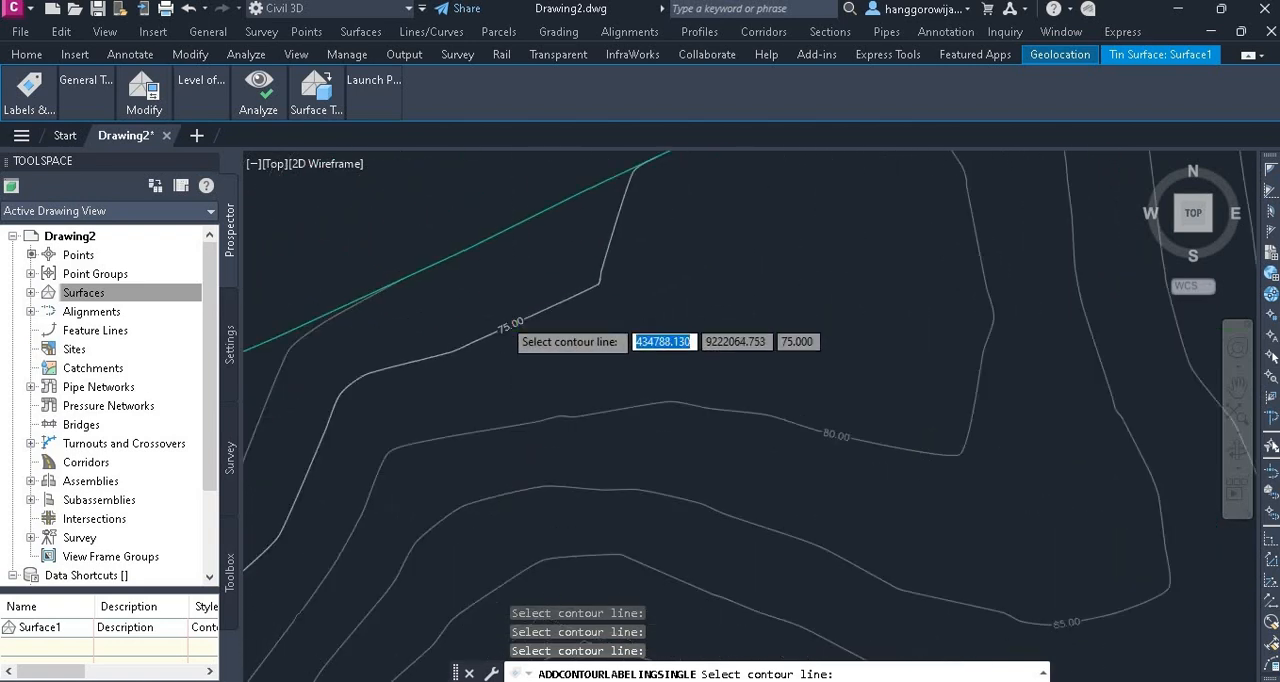
scroll(510, 330, "down", 2)
mouse_move(663, 434)
middle_mouse_down()
mouse_move(667, 373)
mouse_move(720, 223)
mouse_move(723, 251)
middle_mouse_up()
scroll(890, 310, "down", 1)
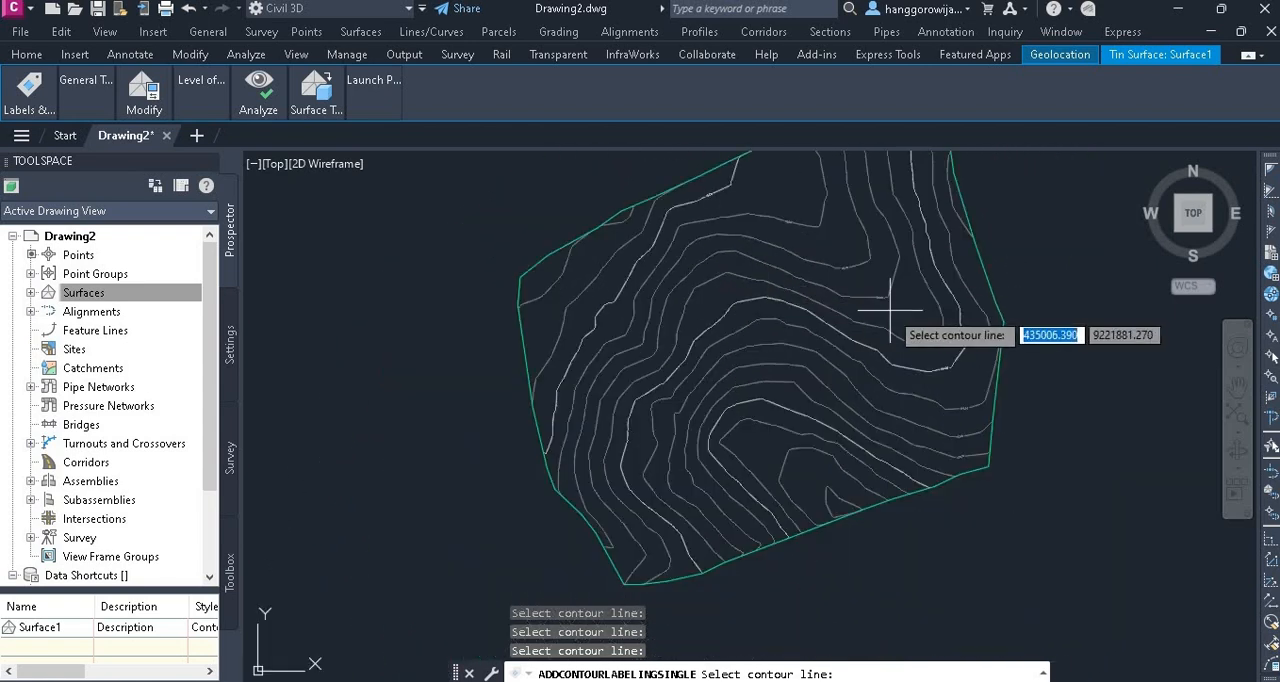
scroll(890, 330, "down", 1)
scroll(886, 410, "up", 2)
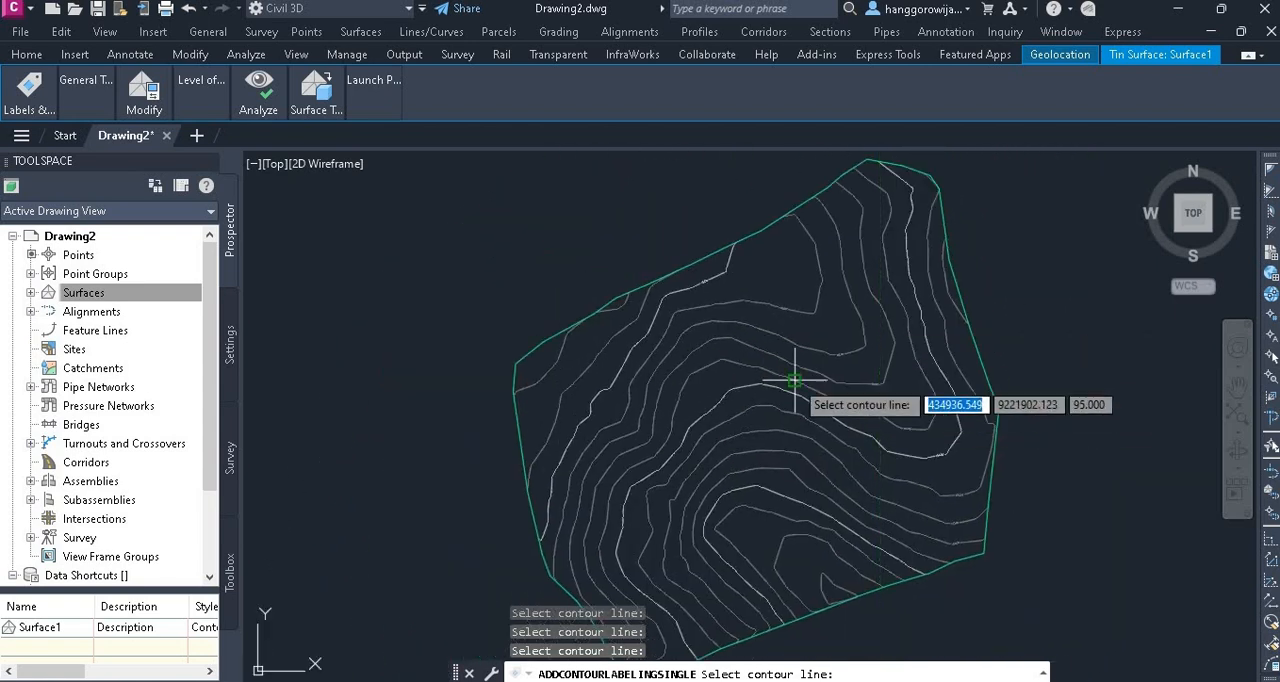
End contour labelling and display the Bing Aerial online map beneath the surface contours
scroll(794, 380, "down", 2)
scroll(783, 413, "up", 2)
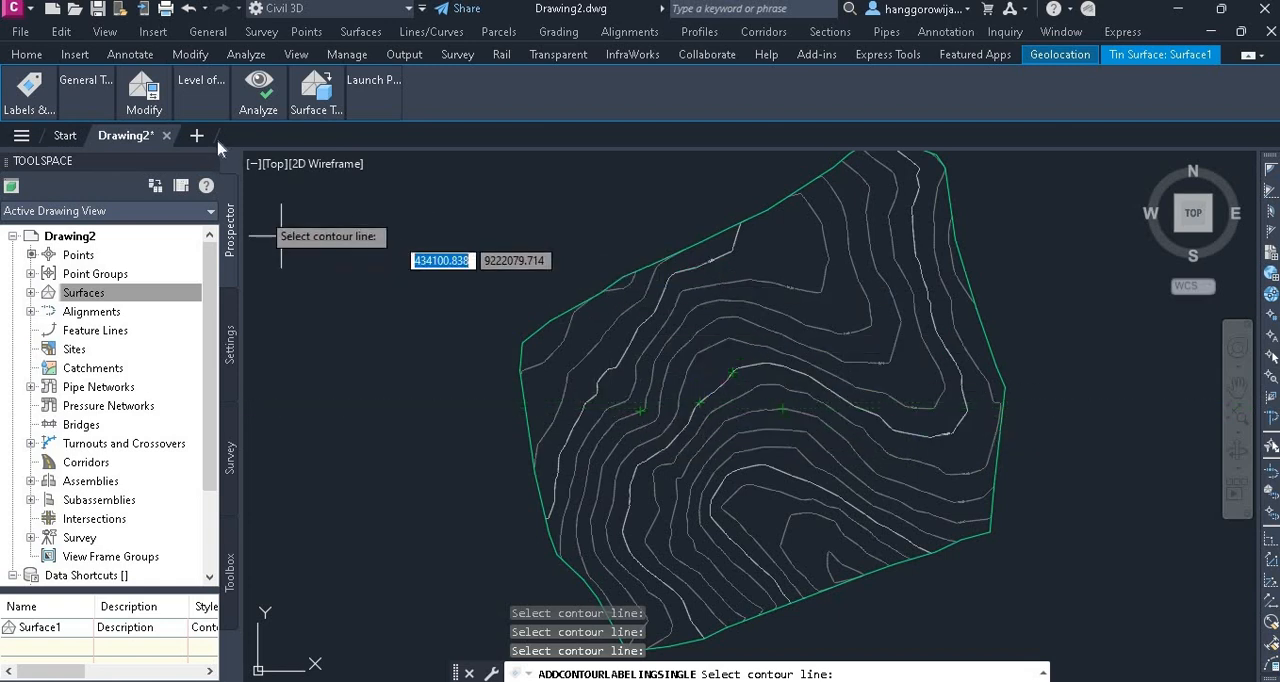
left_click(1030, 56)
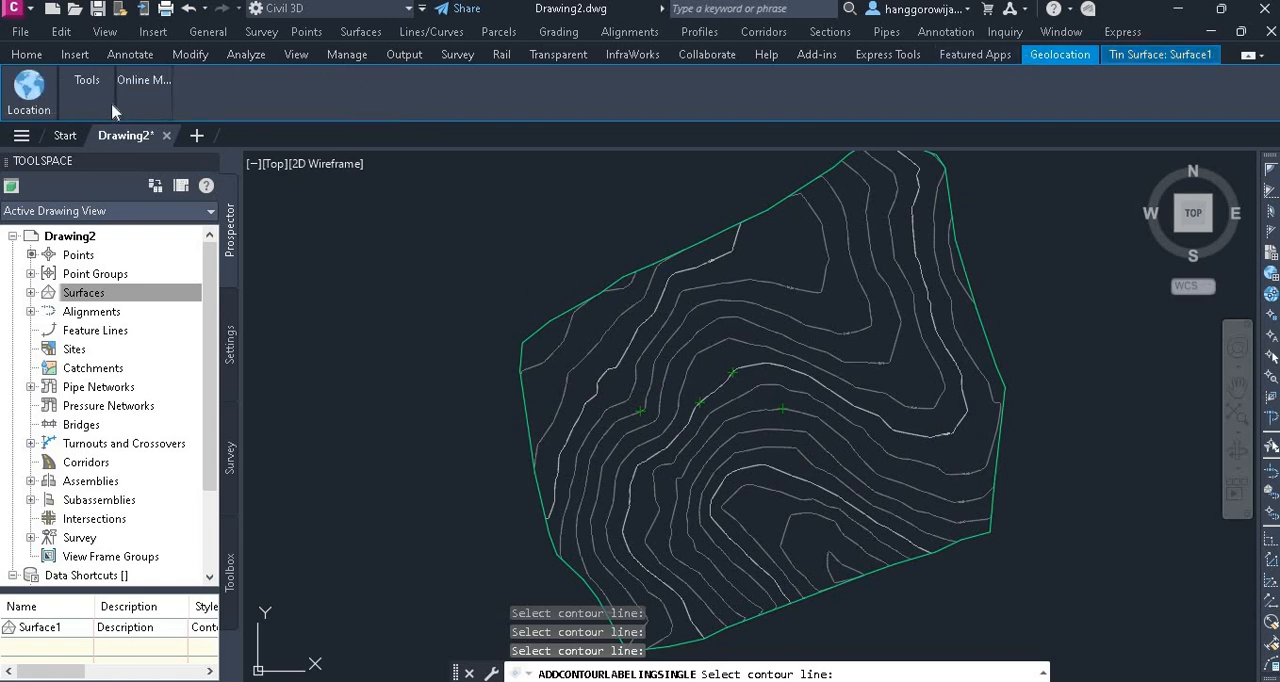
mouse_move(138, 100)
left_click(148, 172)
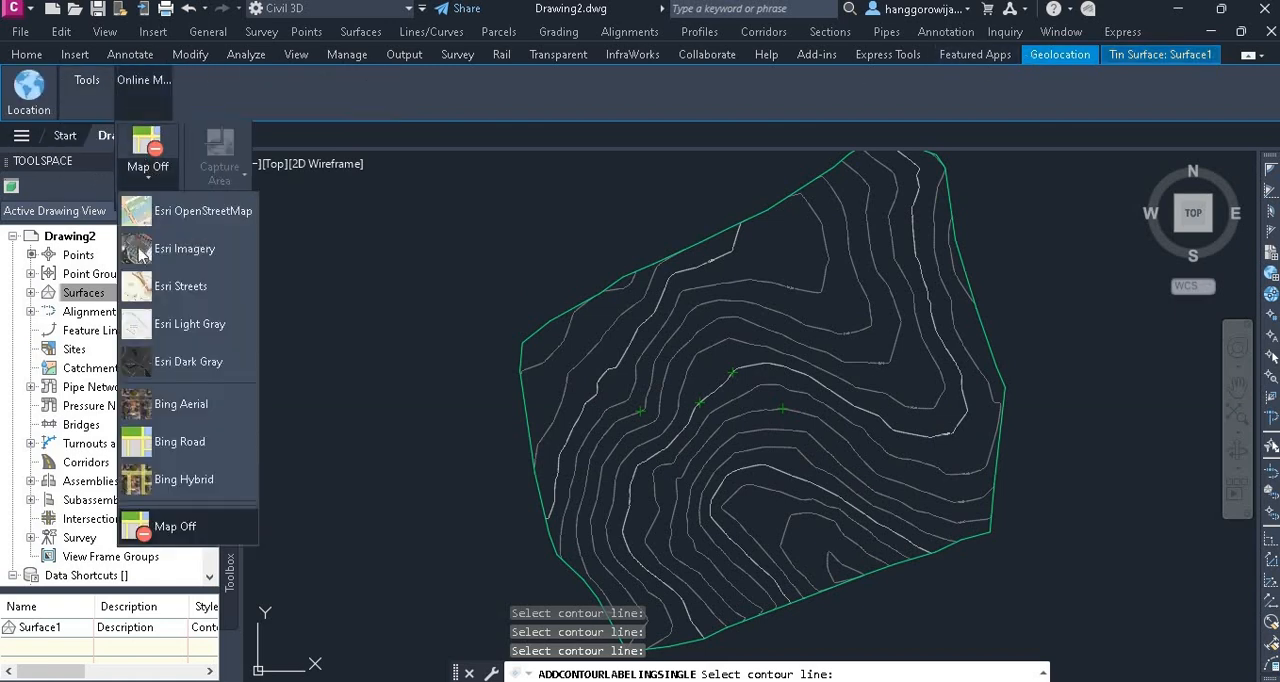
left_click(176, 406)
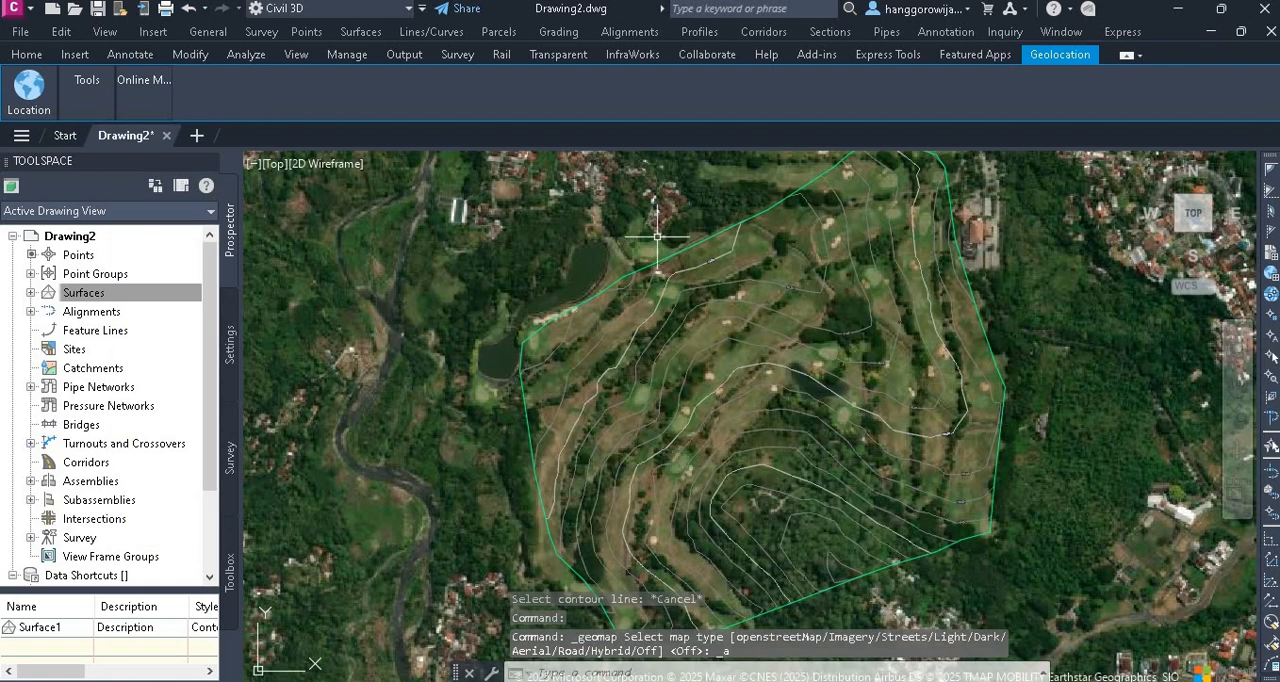
Examine how the contours and their elevation labels lie over the aerial imagery, including the surface boundary, wooded hill and ponds
scroll(746, 330, "up", 5)
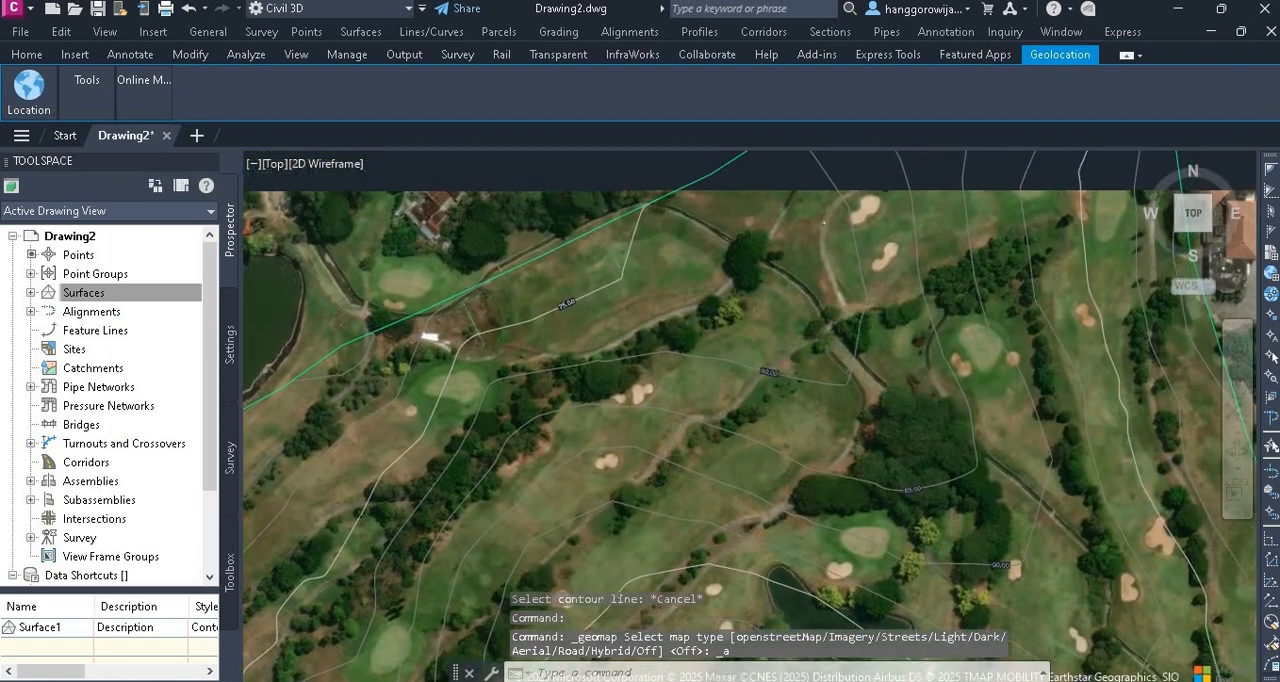
middle_click_drag(765, 294, 493, 422)
middle_click_drag(817, 293, 815, 150)
scroll(780, 358, "down", 5)
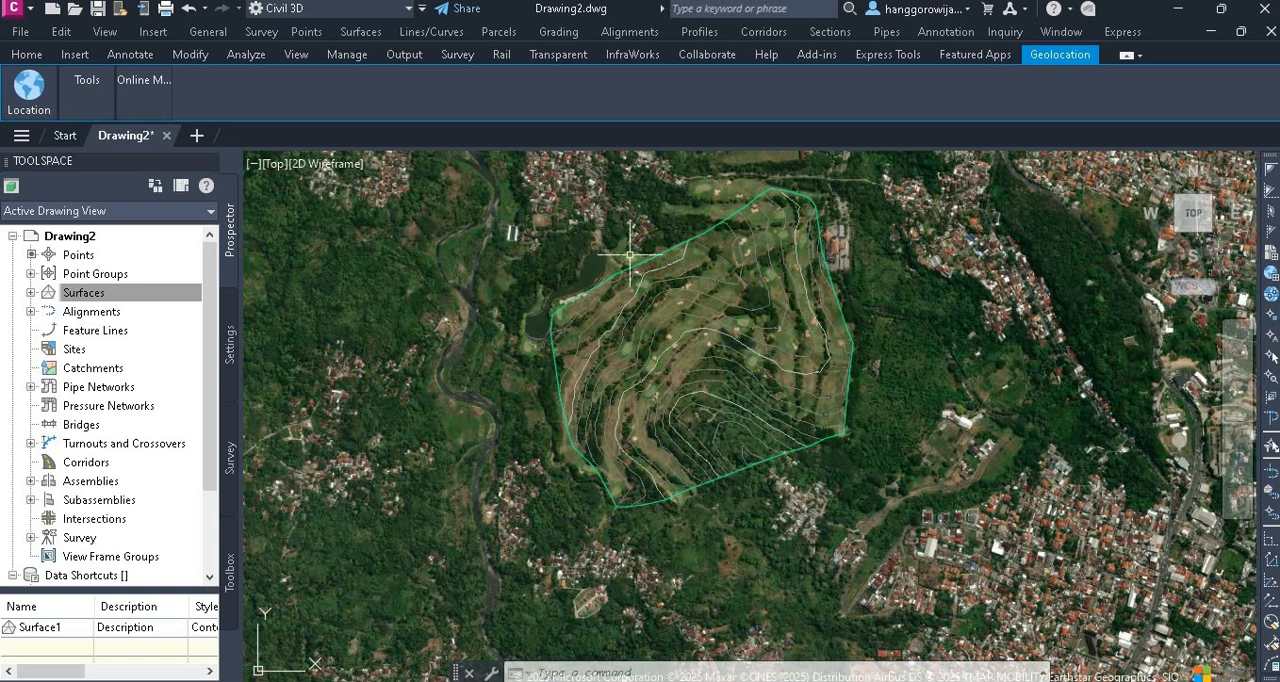
scroll(677, 377, "up", 3)
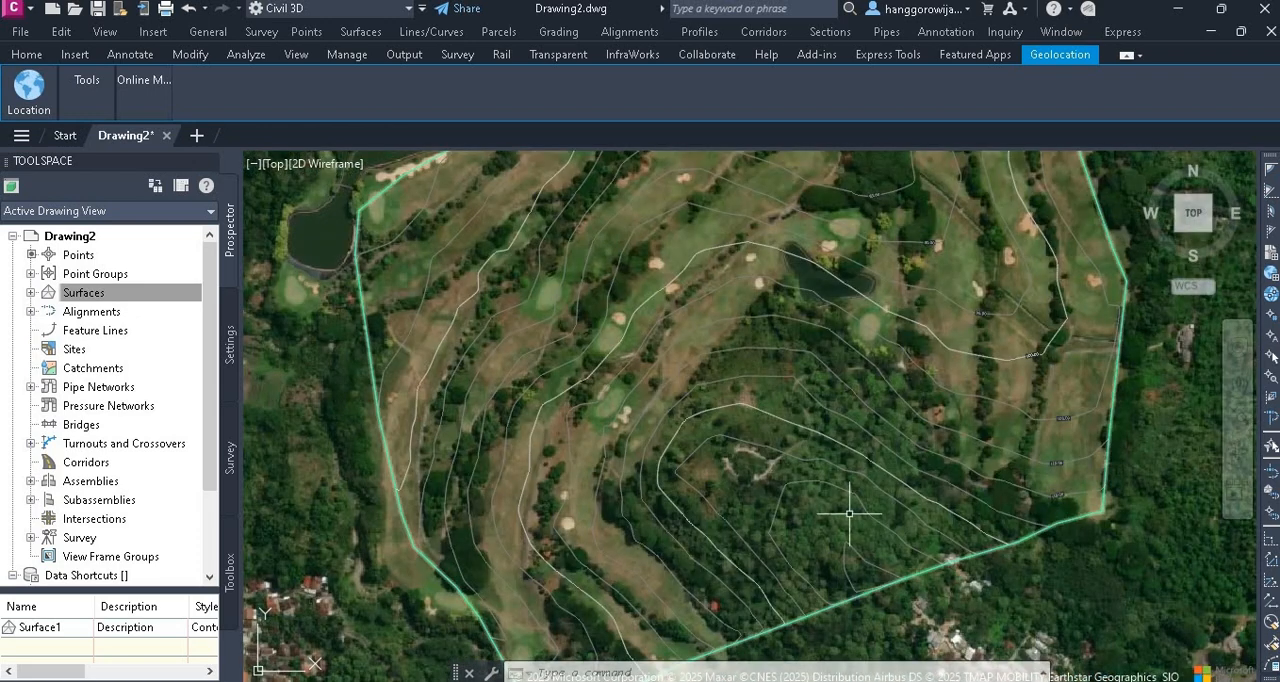
scroll(892, 540, "down", 1)
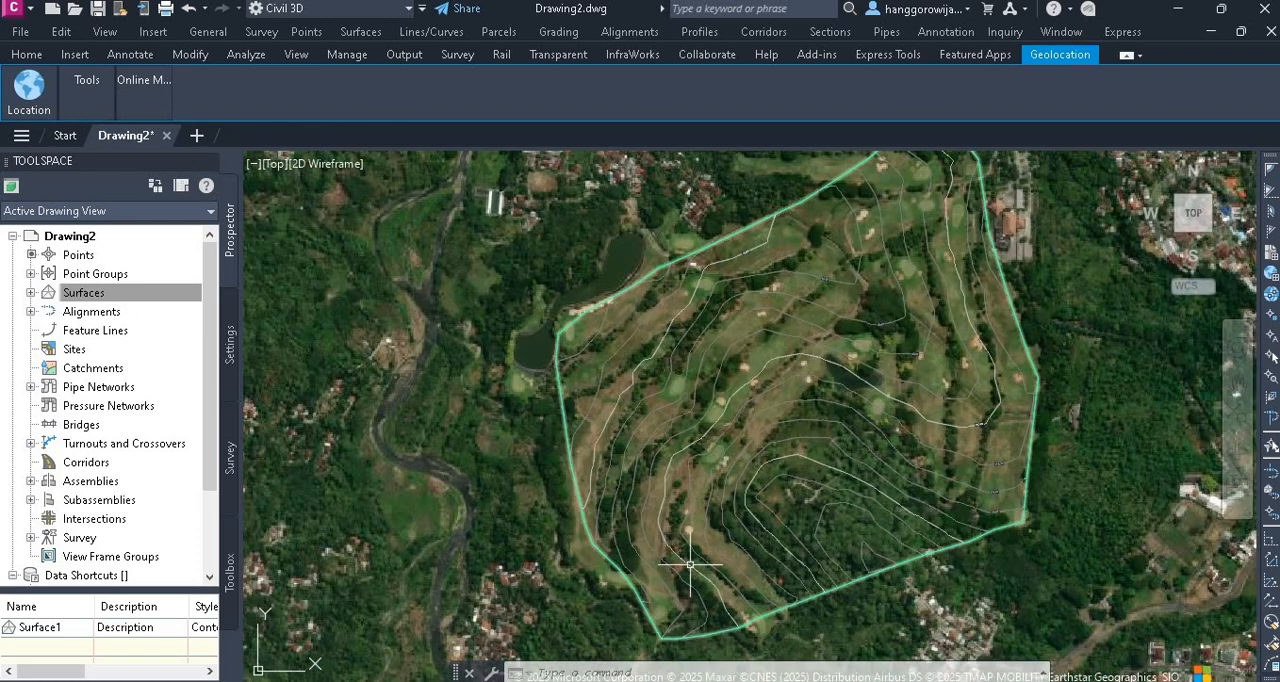
scroll(900, 518, "up", 5)
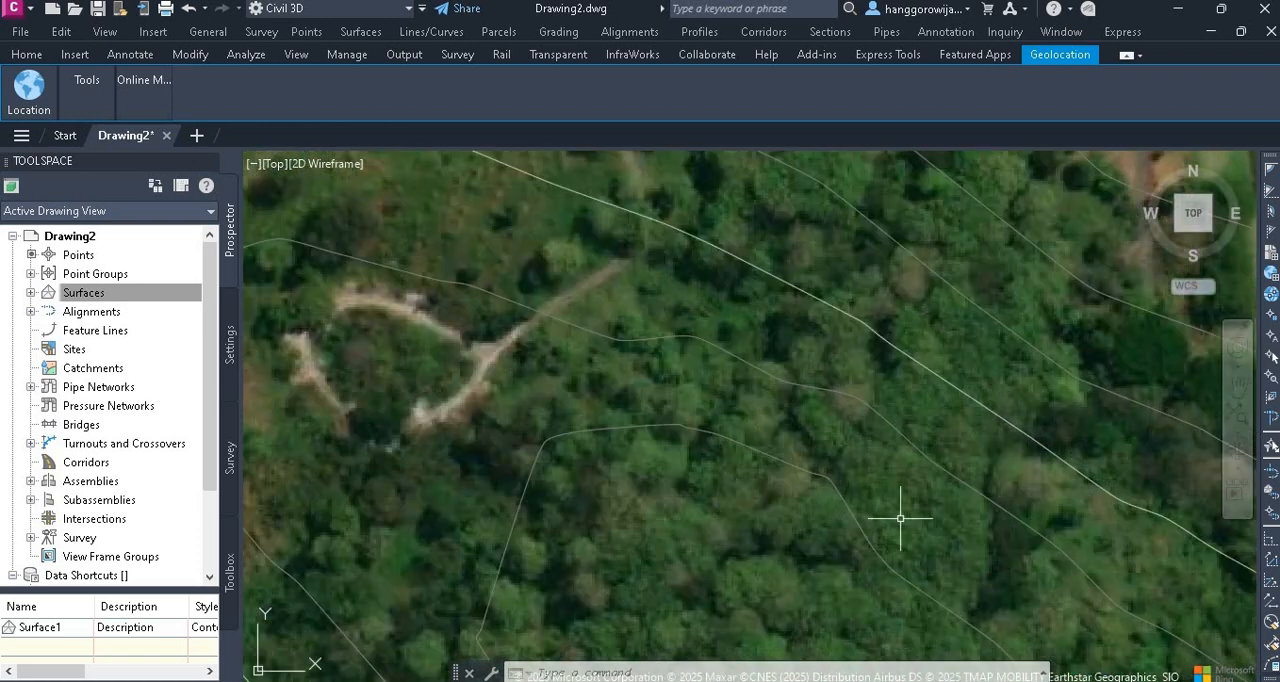
middle_click_drag(906, 497, 491, 446)
middle_click_drag(800, 326, 551, 460)
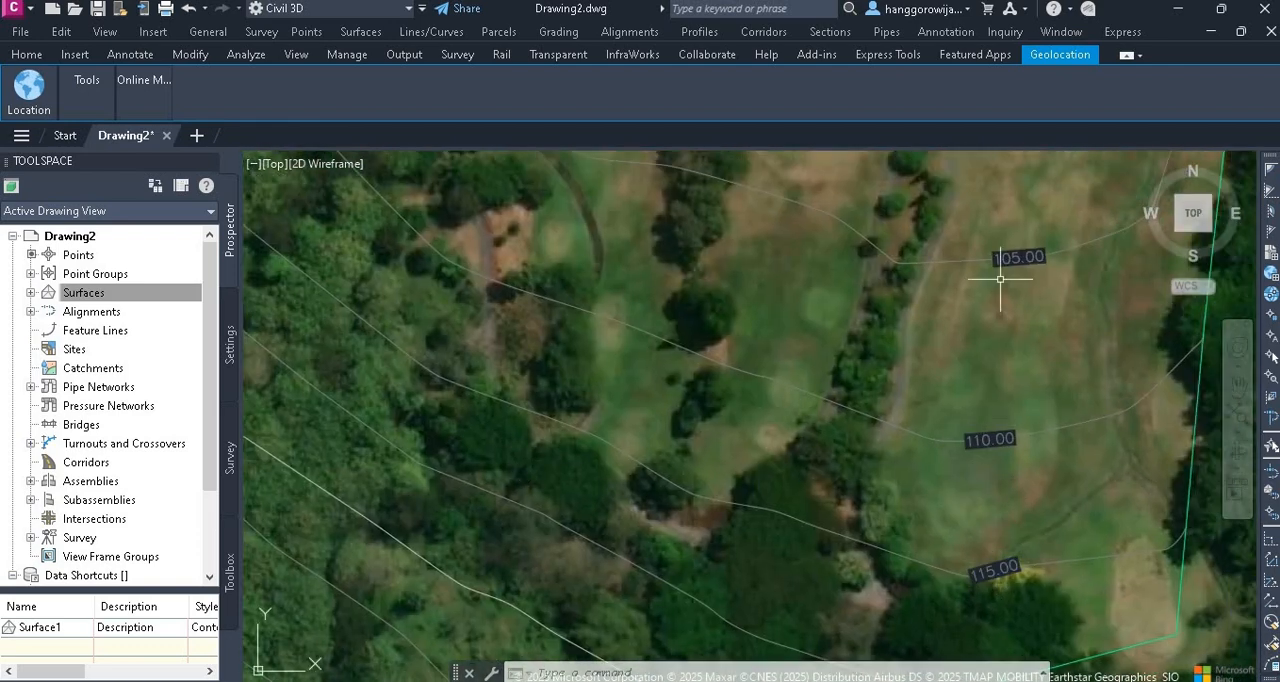
scroll(1000, 279, "down", 5)
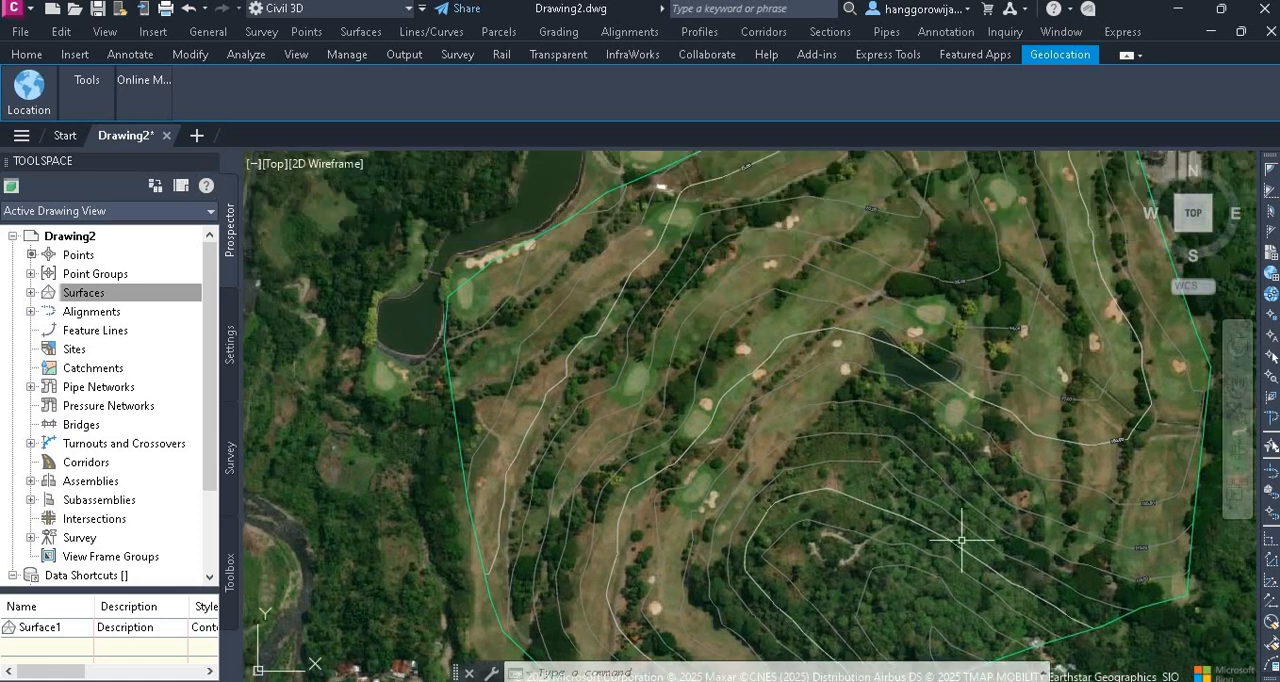
middle_click_drag(797, 320, 792, 450)
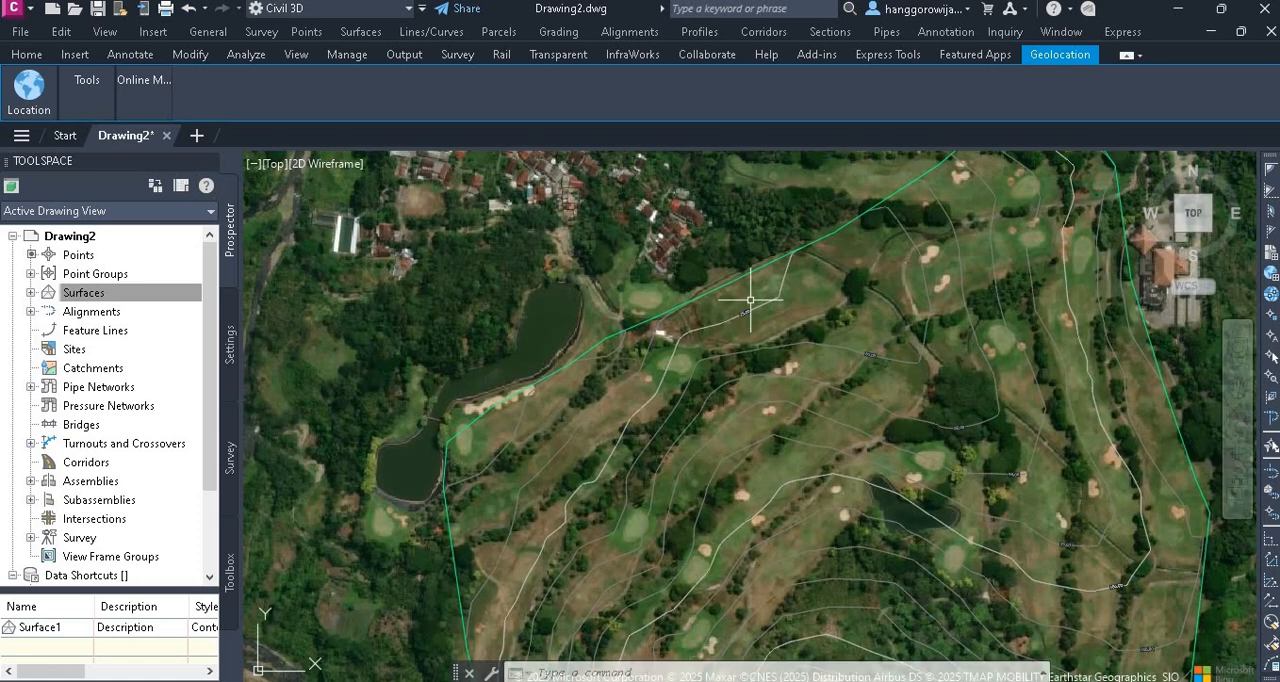
Turn off the online background map
left_click(143, 88)
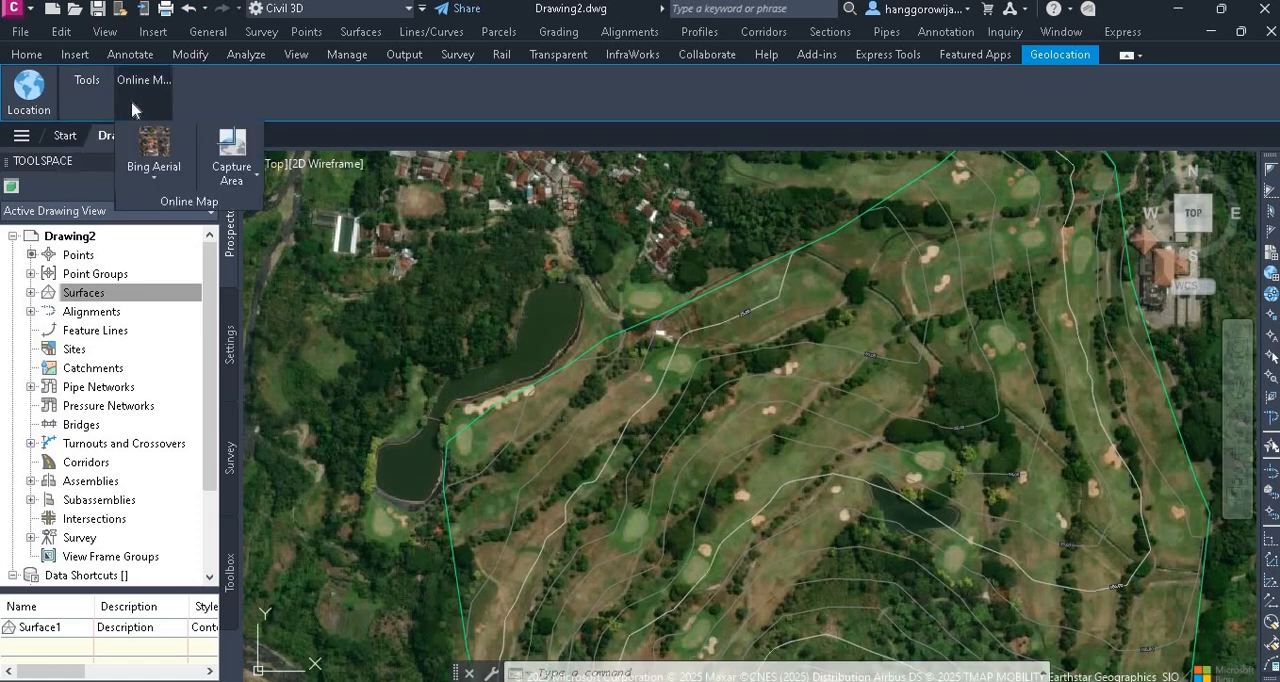
left_click(154, 180)
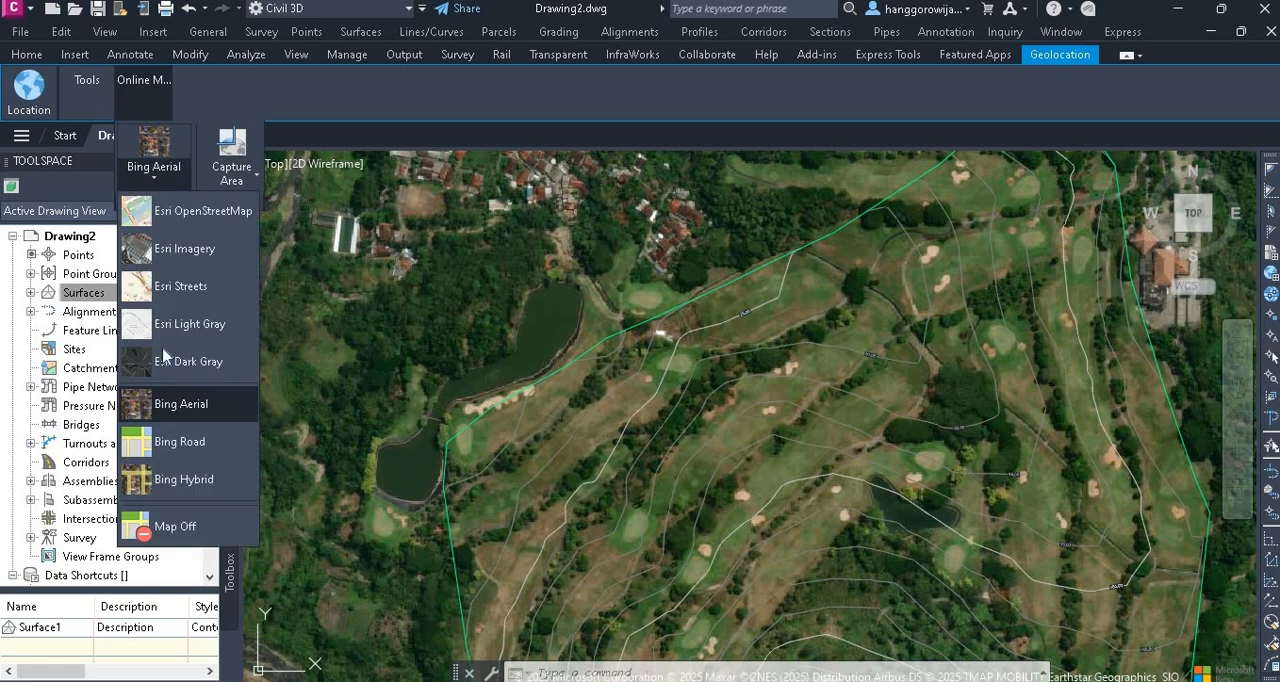
left_click(175, 525)
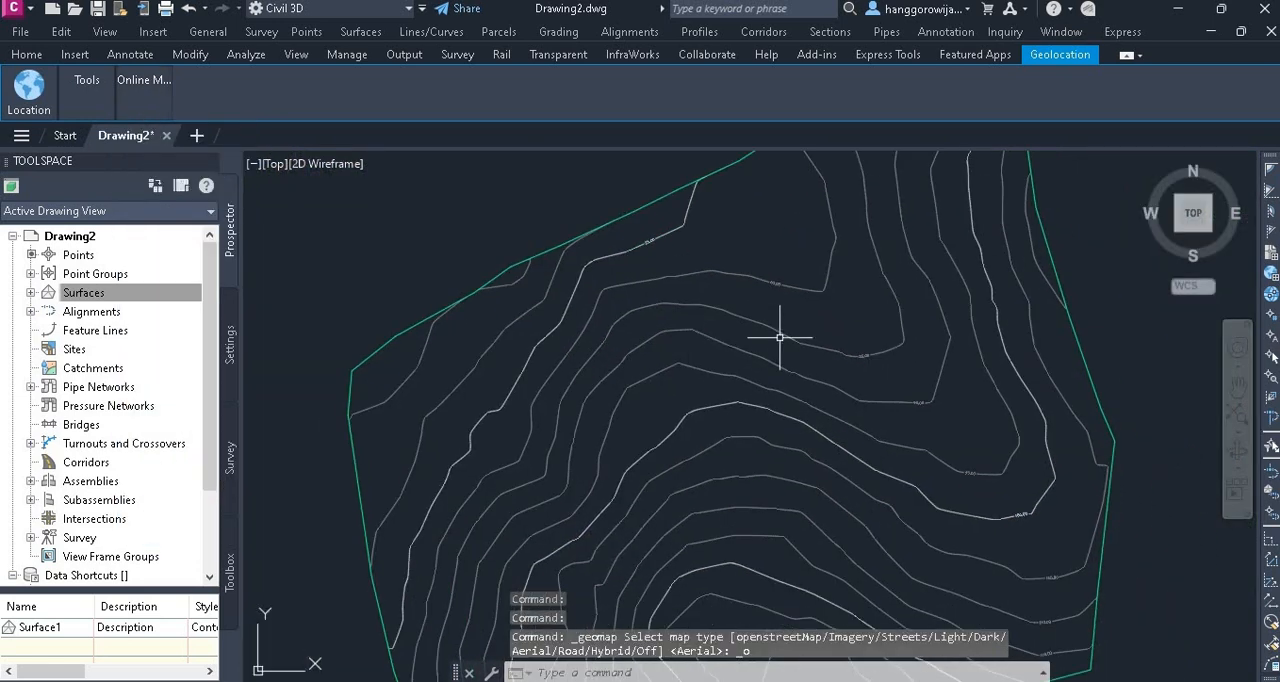
Change the surface style of Surface1 to Contours 5m and 25m (Design) in its surface properties
left_click(784, 328)
left_click(768, 326)
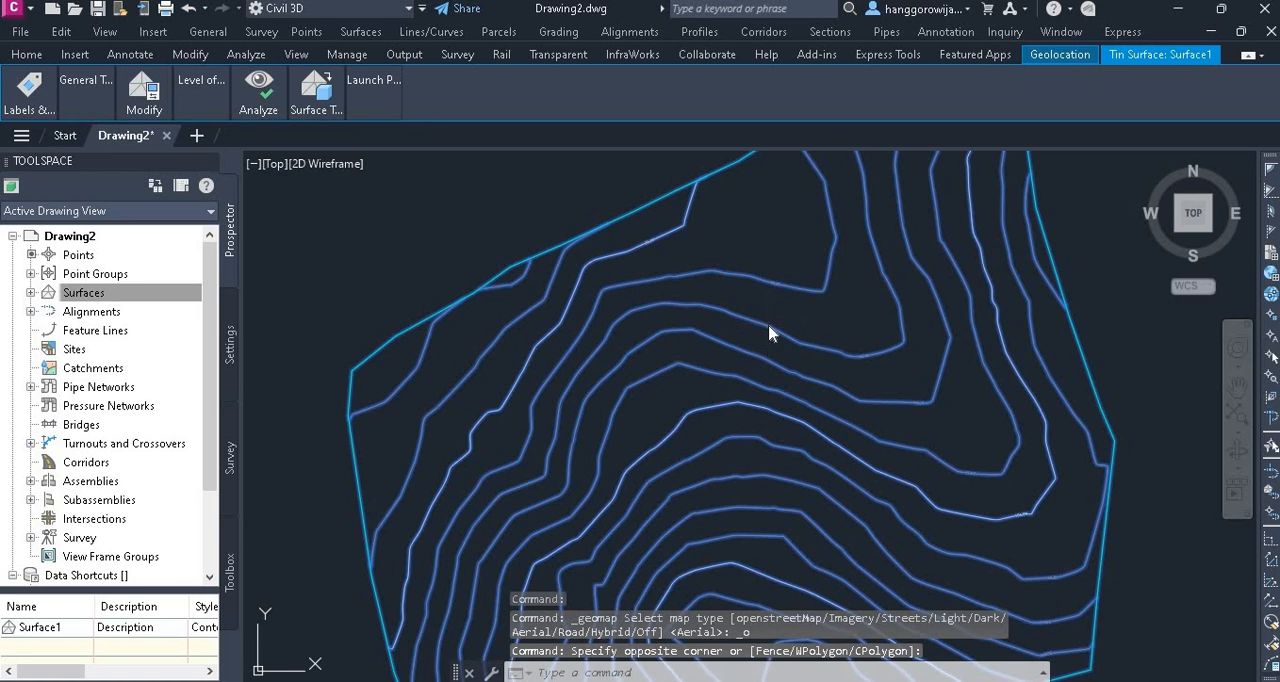
right_click(770, 333)
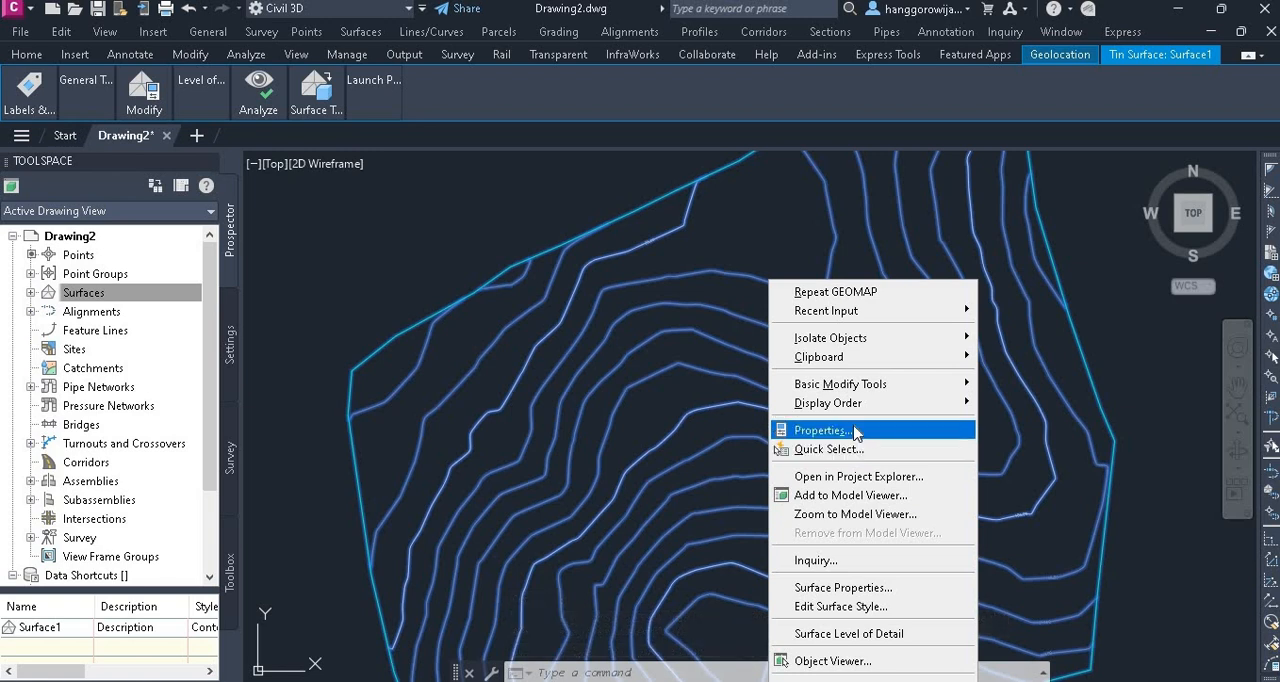
left_click(825, 587)
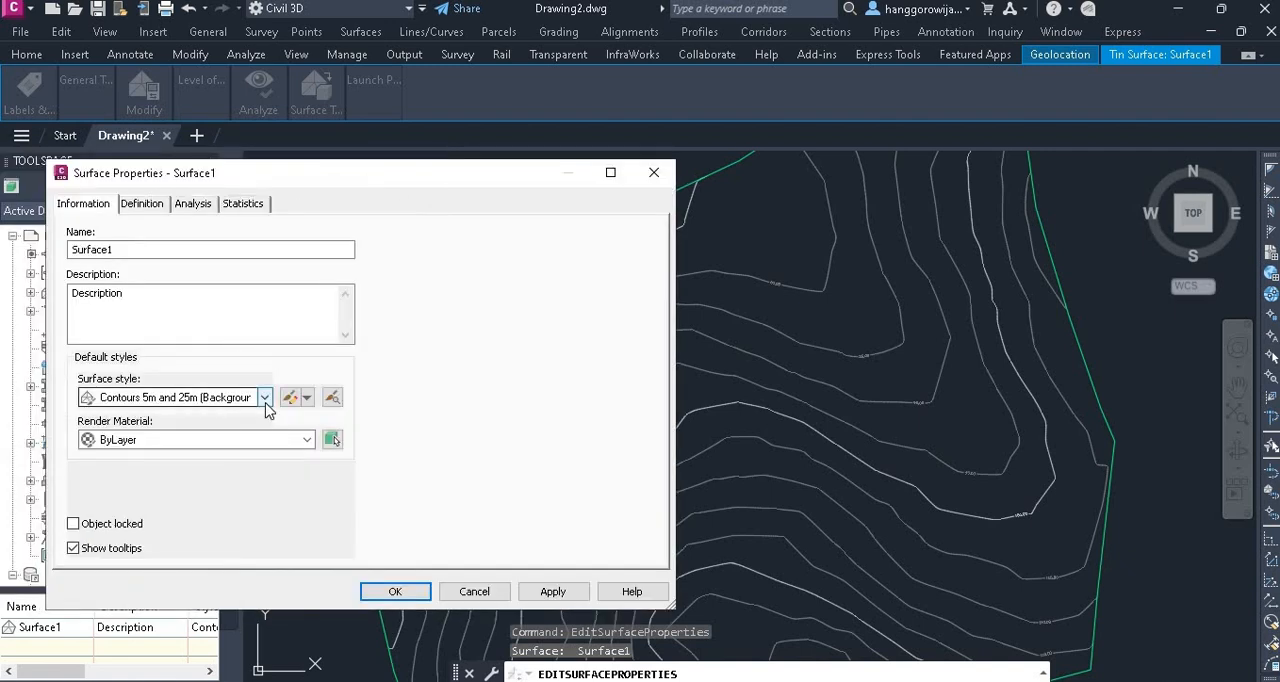
left_click(265, 399)
left_click(258, 521)
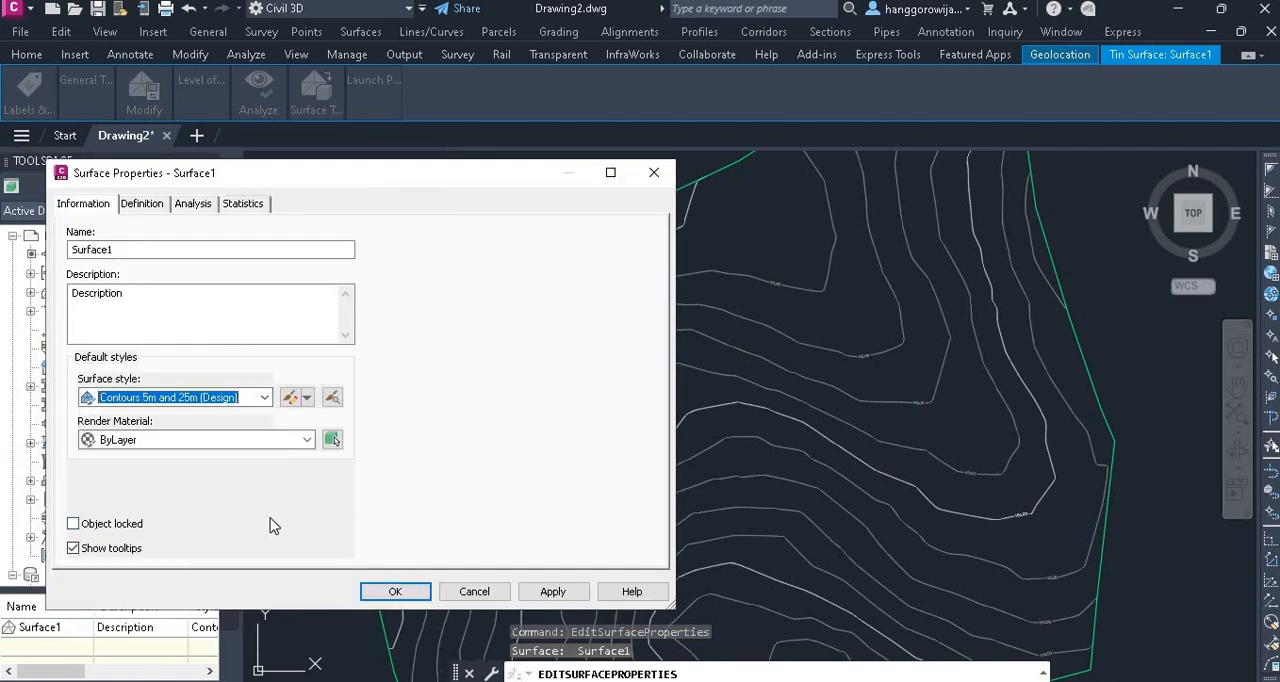
left_click(399, 593)
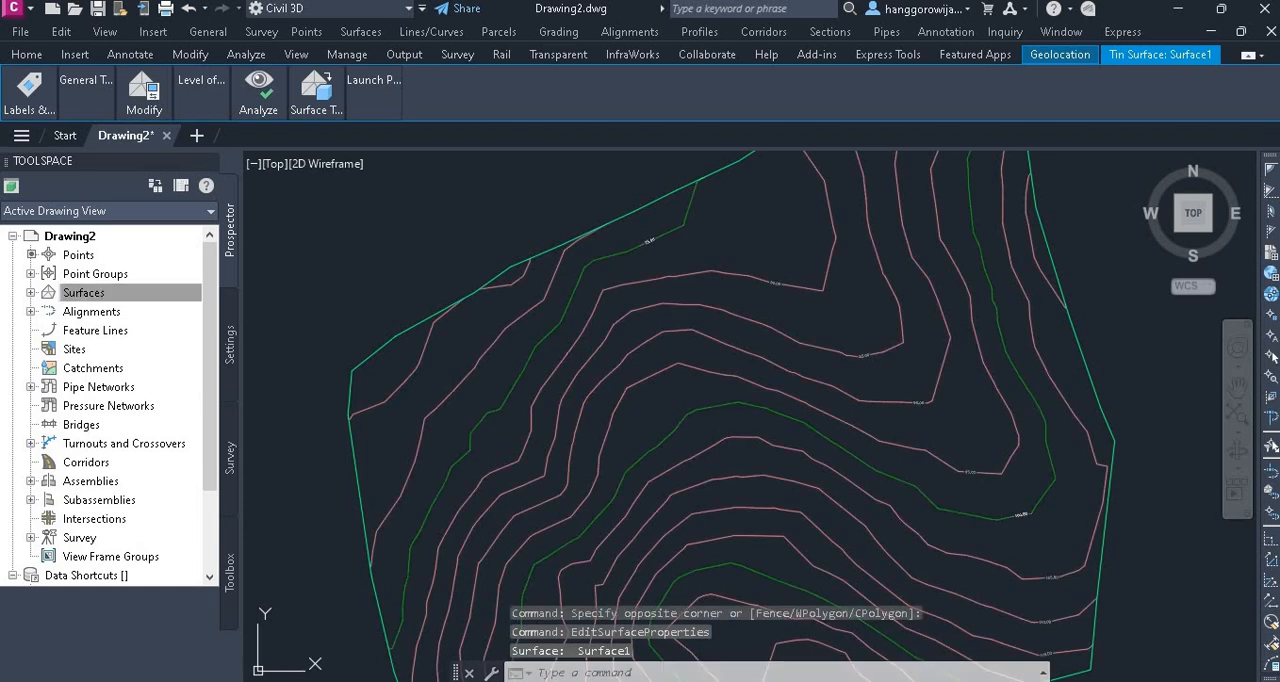
Inspect the restyled major and minor contours and their labels, up close and across the whole surface
scroll(1021, 508, "up", 3)
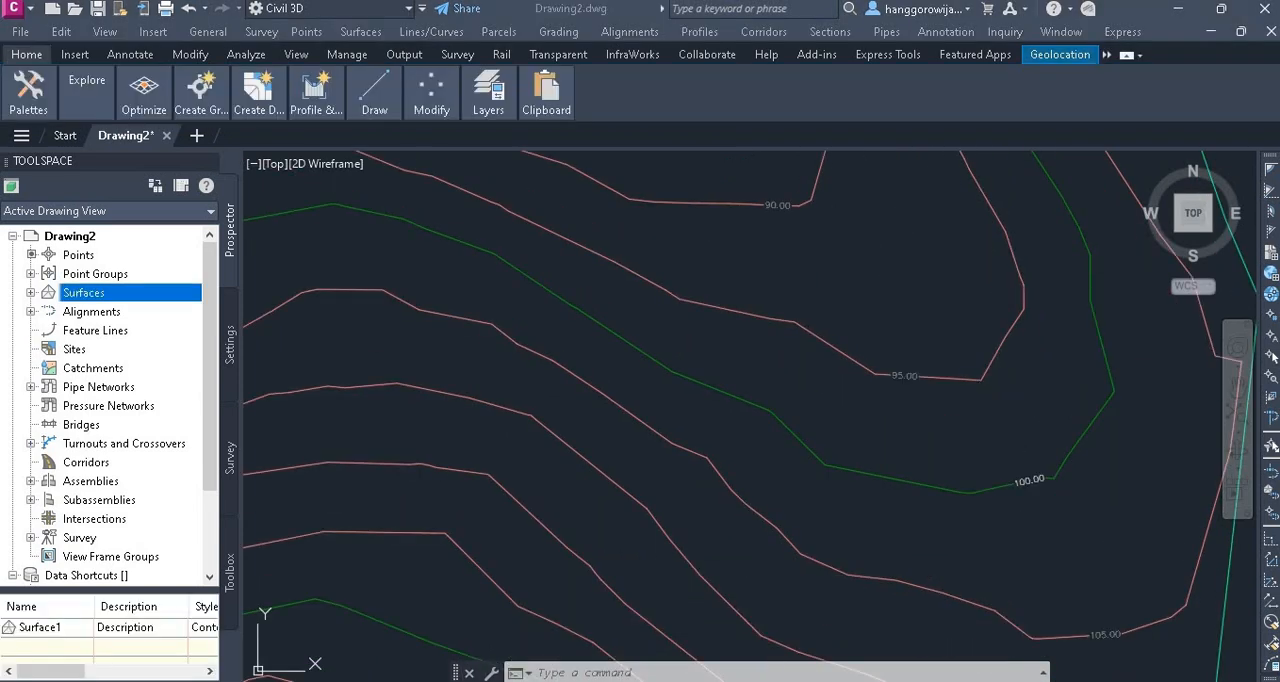
scroll(1025, 478, "down", 5)
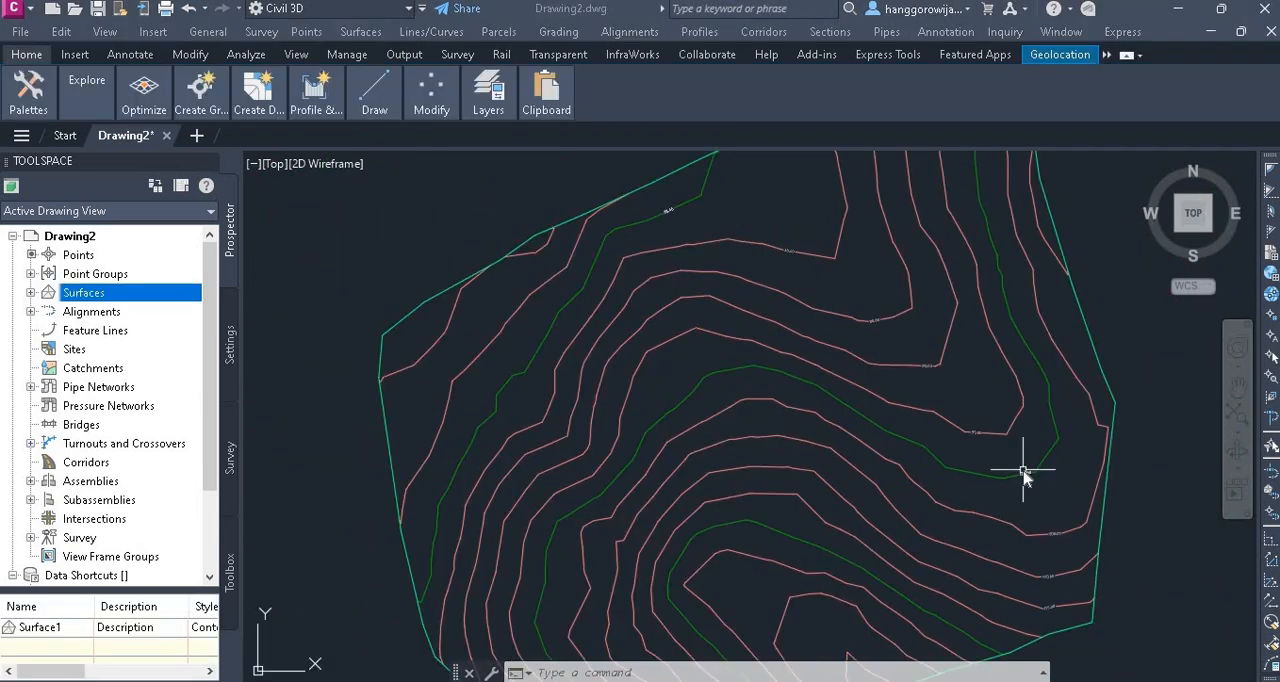
scroll(1020, 480, "up", 1)
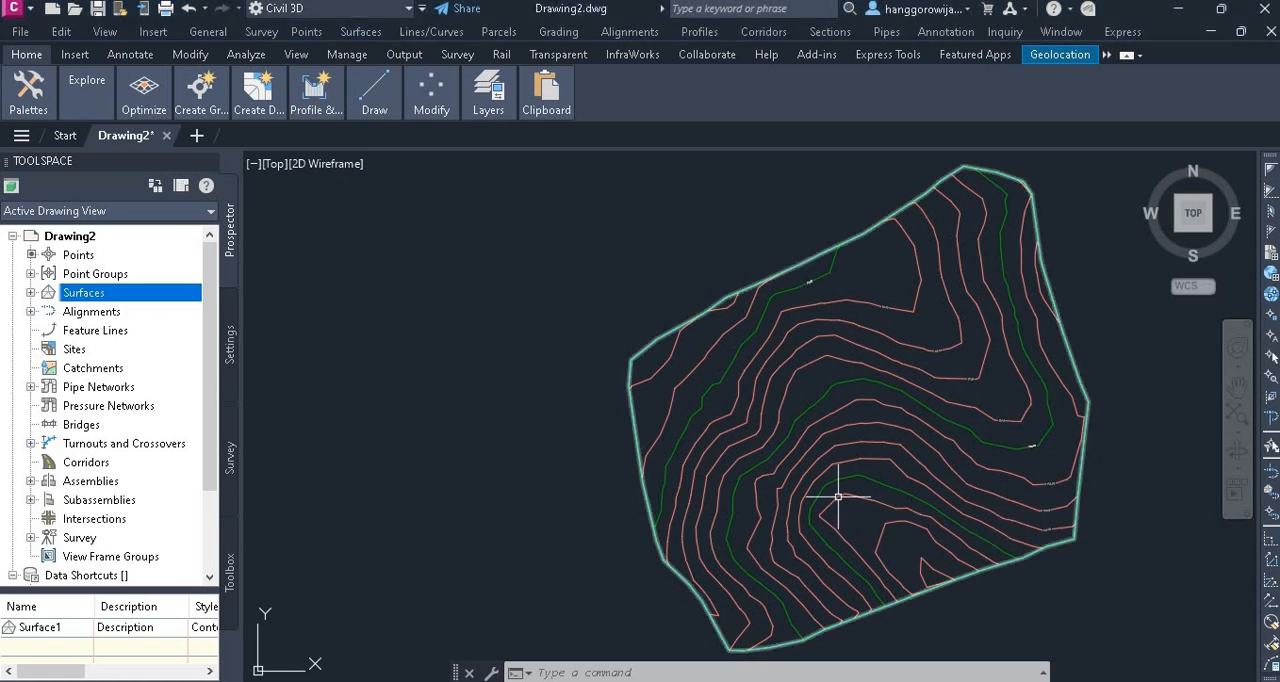
mouse_move(920, 471)
middle_mouse_down()
mouse_move(777, 480)
mouse_move(785, 470)
middle_mouse_up()
mouse_move(785, 471)
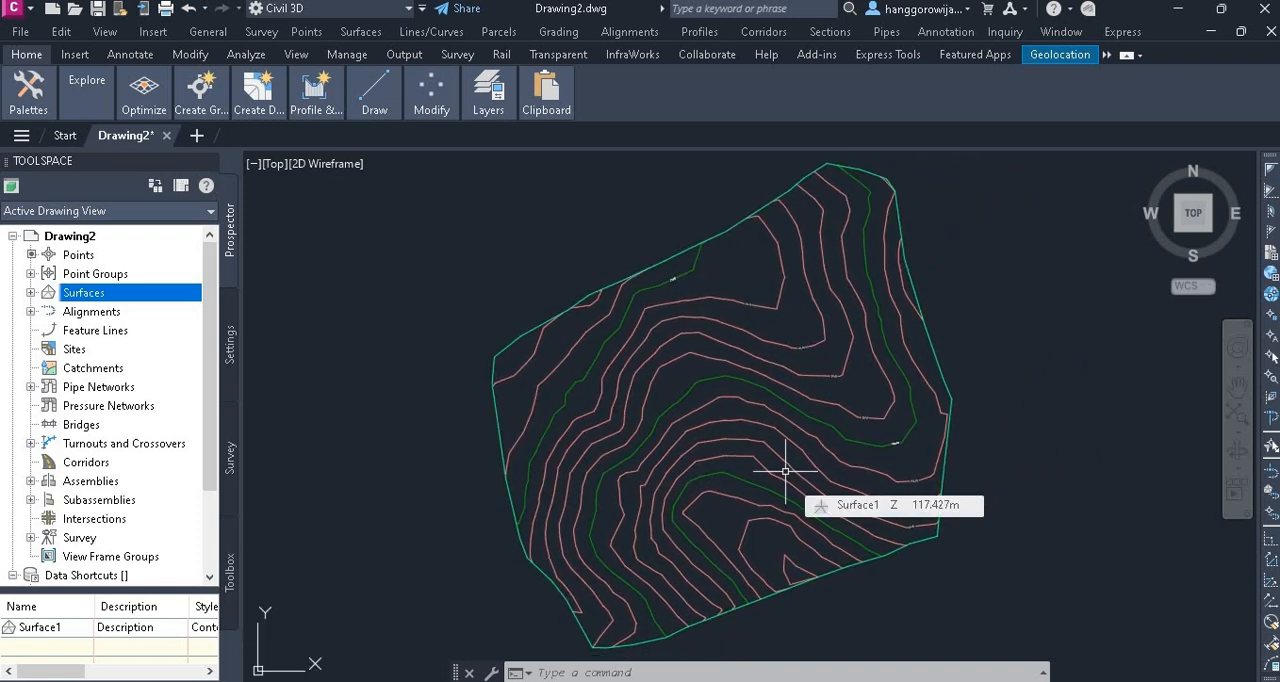